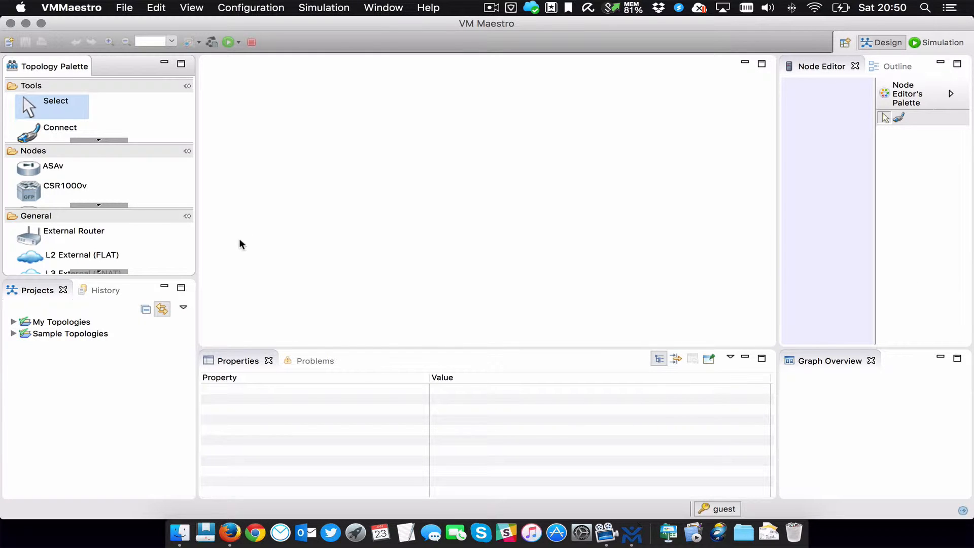
Look through the node types offered in the topology palette.
{"action": "left_click", "coordinate": [99, 206]}
{"action": "left_click", "coordinate": [100, 205]}
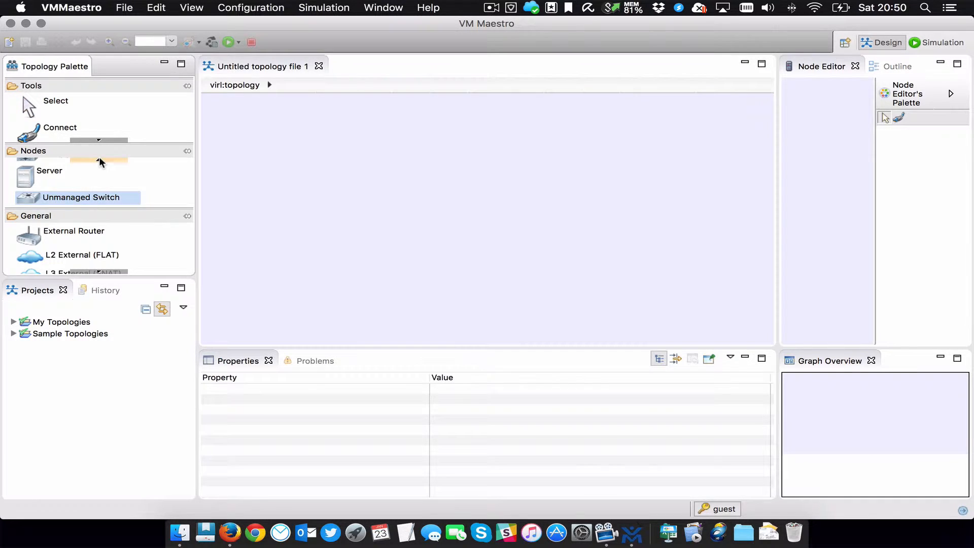
{"action": "left_click", "coordinate": [98, 160]}
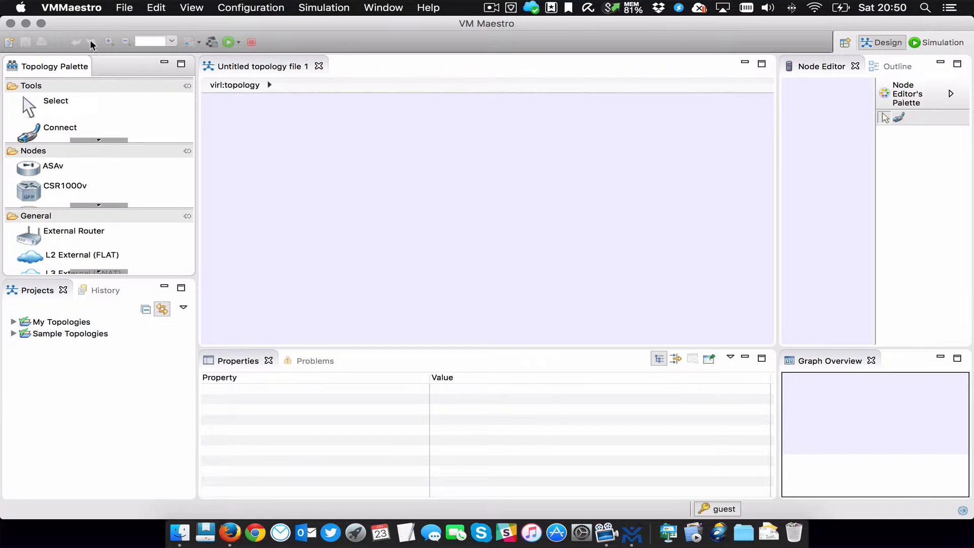
Fetch the node subtypes from the server in the Node Subtypes preferences, accepting the update of the local subtype data.
{"action": "left_click", "coordinate": [78, 6]}
{"action": "left_click", "coordinate": [101, 47]}
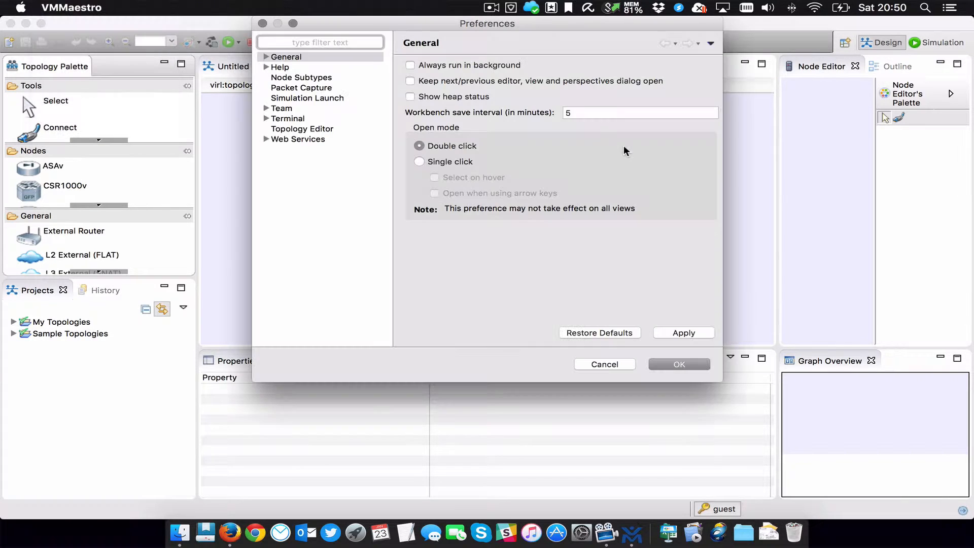
{"action": "left_click", "coordinate": [303, 80]}
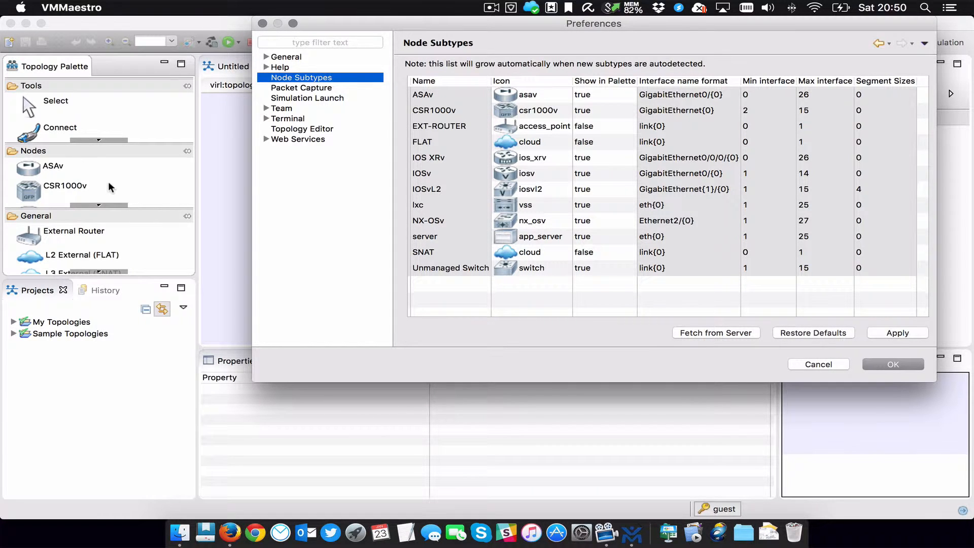
{"action": "left_click", "coordinate": [765, 302]}
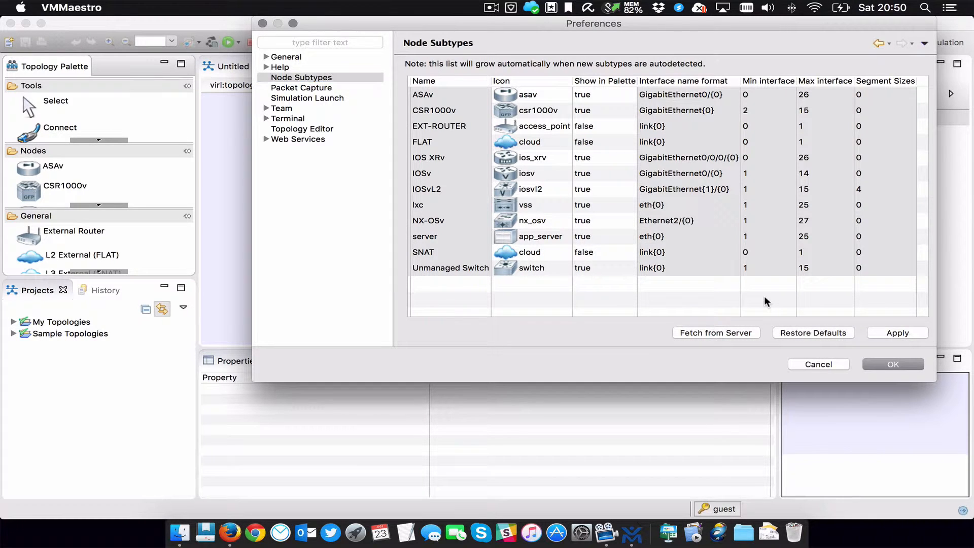
{"action": "left_click", "coordinate": [744, 334]}
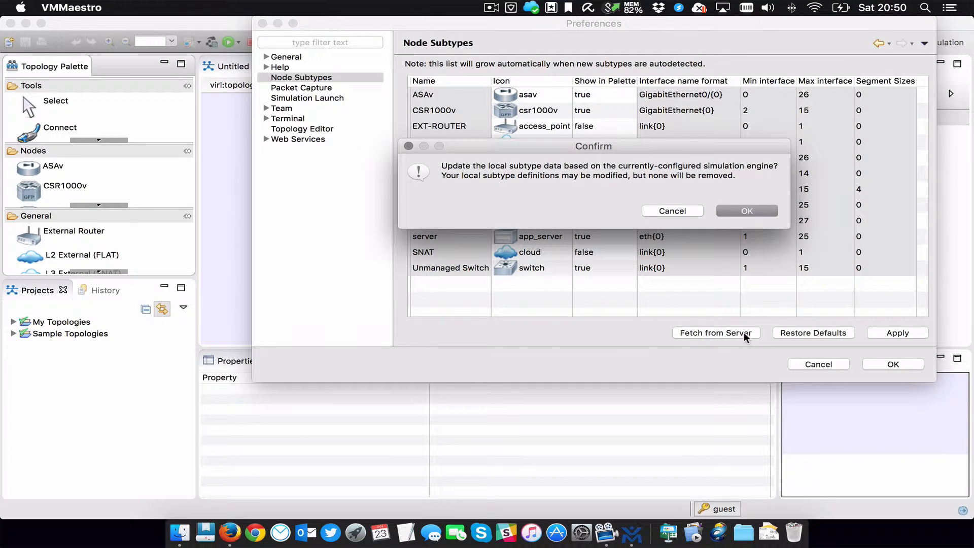
{"action": "left_click", "coordinate": [752, 219]}
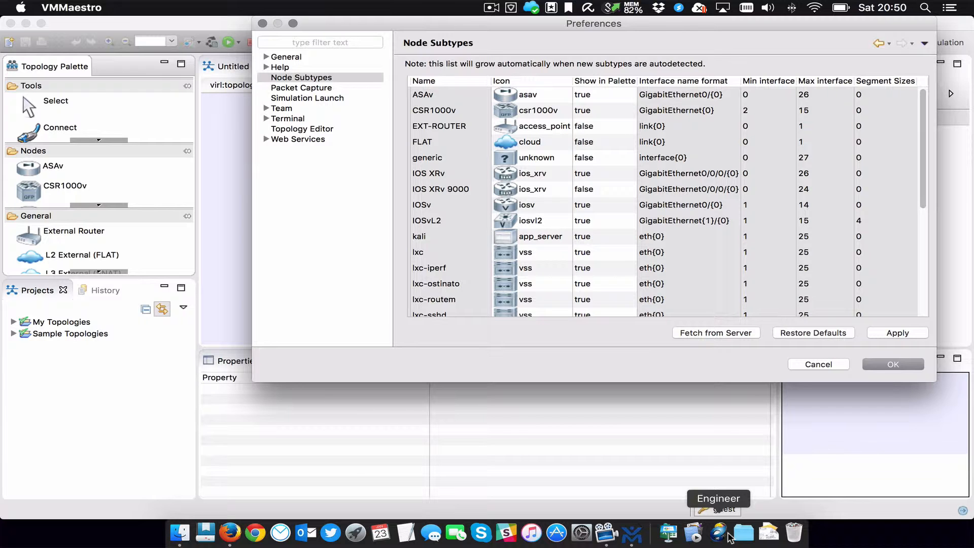
Check the fetched subtype list, including the IOSvL2 entry, and apply the Node Subtypes preferences.
{"action": "left_click_drag", "start_coordinate": [922, 199], "coordinate": [917, 131]}
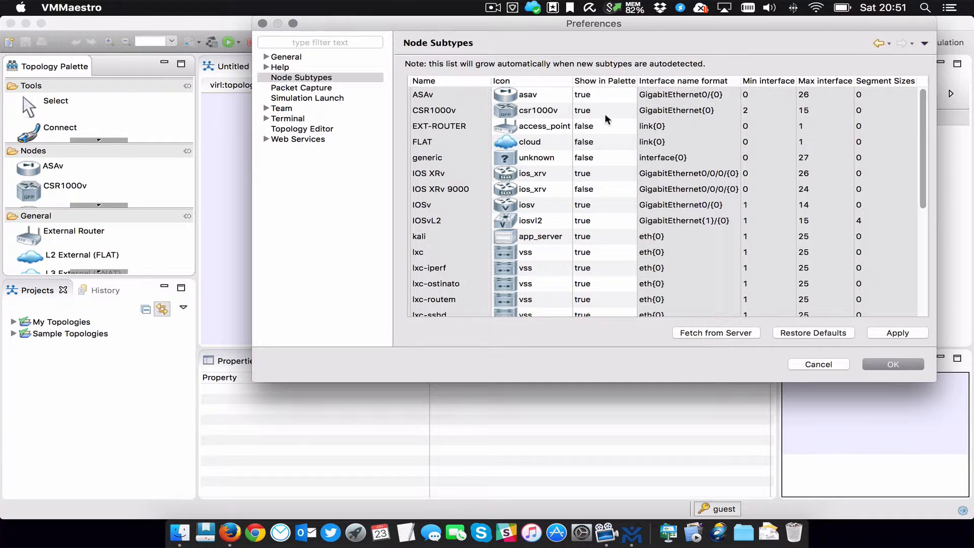
{"action": "left_click", "coordinate": [428, 224]}
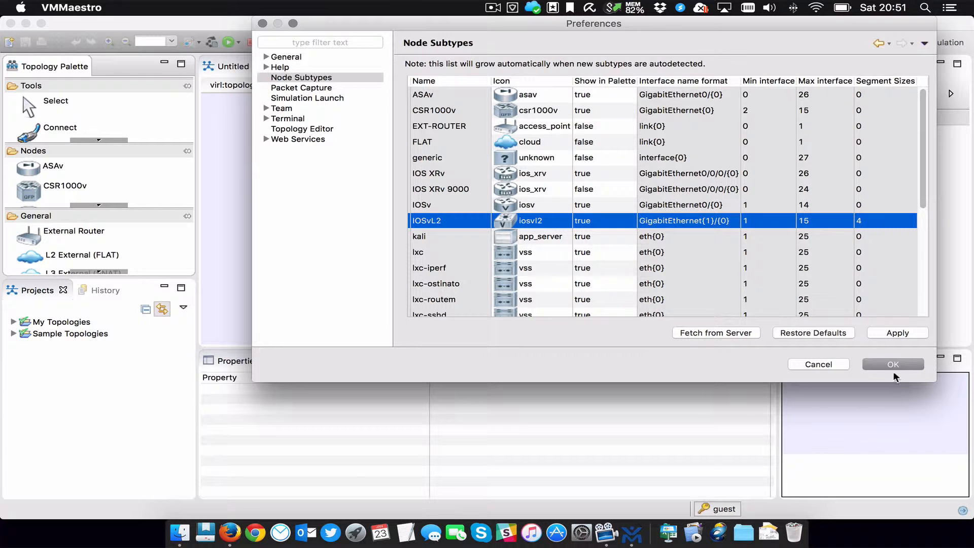
{"action": "left_click", "coordinate": [895, 333]}
{"action": "left_click", "coordinate": [894, 364]}
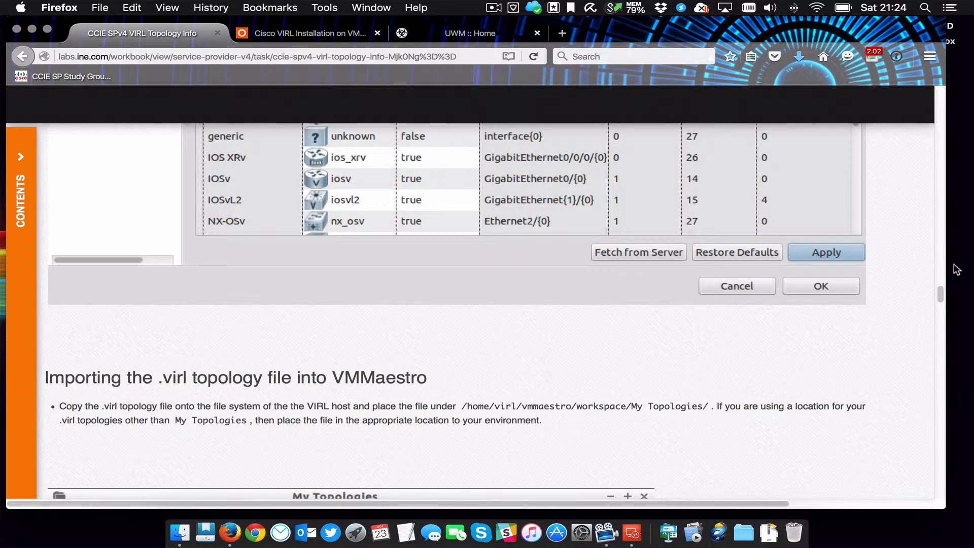
Read the CCIE SPv4 VIRL Topology Info page from its introduction to the Subtypes section, highlighting the CSR1000v mention.
{"action": "left_click_drag", "start_coordinate": [941, 294], "coordinate": [924, 84]}
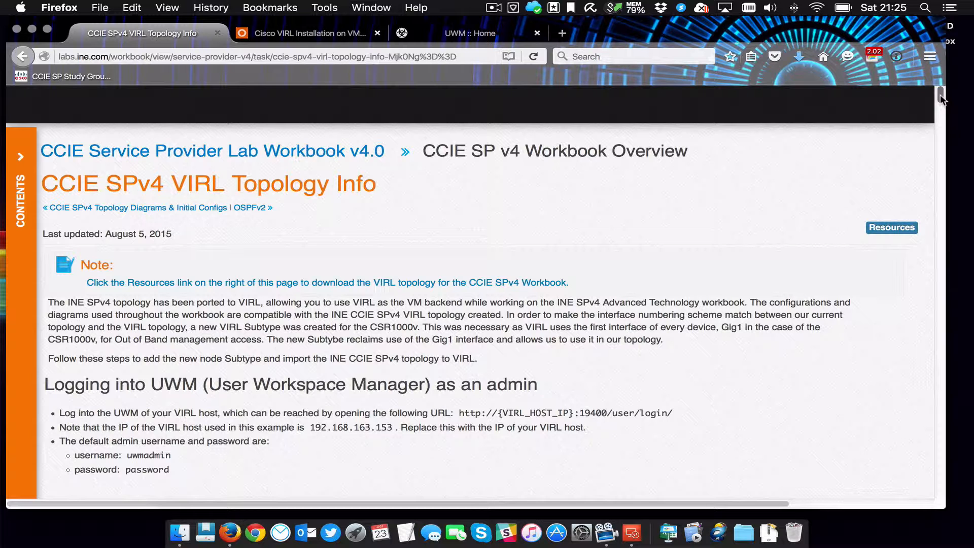
{"action": "mouse_move", "coordinate": [939, 94]}
{"action": "left_mouse_down"}
{"action": "mouse_move", "coordinate": [933, 188]}
{"action": "mouse_move", "coordinate": [934, 92]}
{"action": "left_mouse_up"}
{"action": "mouse_move", "coordinate": [941, 95]}
{"action": "left_mouse_down"}
{"action": "mouse_move", "coordinate": [941, 203]}
{"action": "mouse_move", "coordinate": [934, 97]}
{"action": "left_mouse_up"}
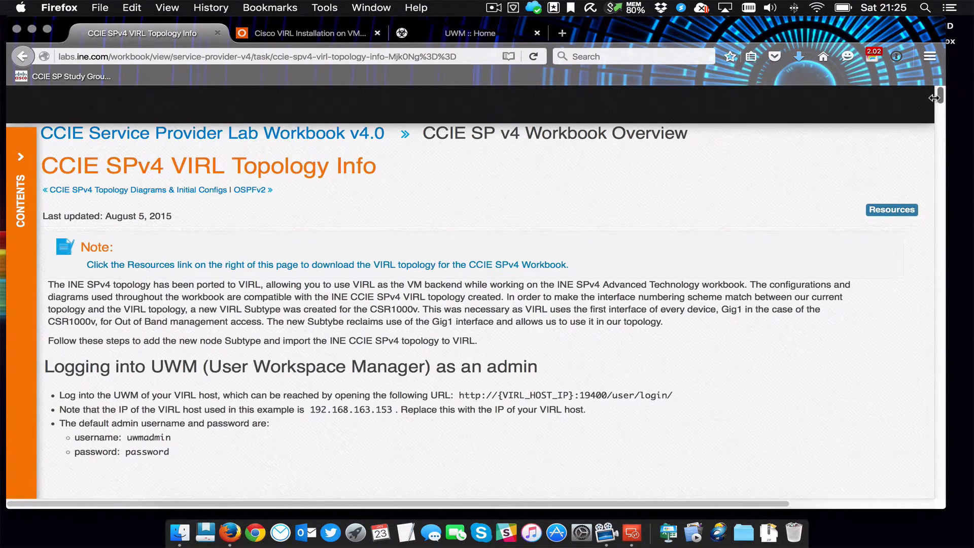
{"action": "left_click_drag", "start_coordinate": [370, 309], "coordinate": [419, 308]}
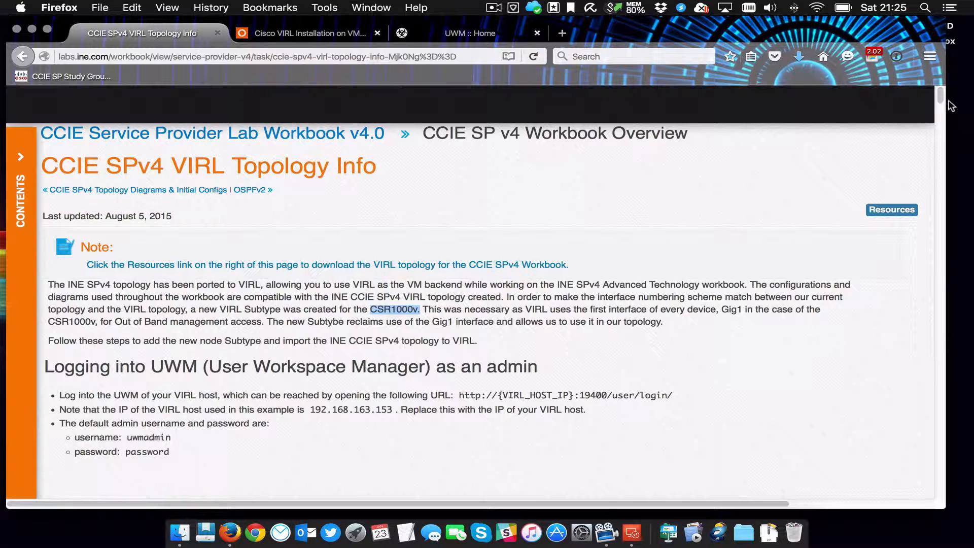
{"action": "left_click_drag", "start_coordinate": [940, 95], "coordinate": [939, 131]}
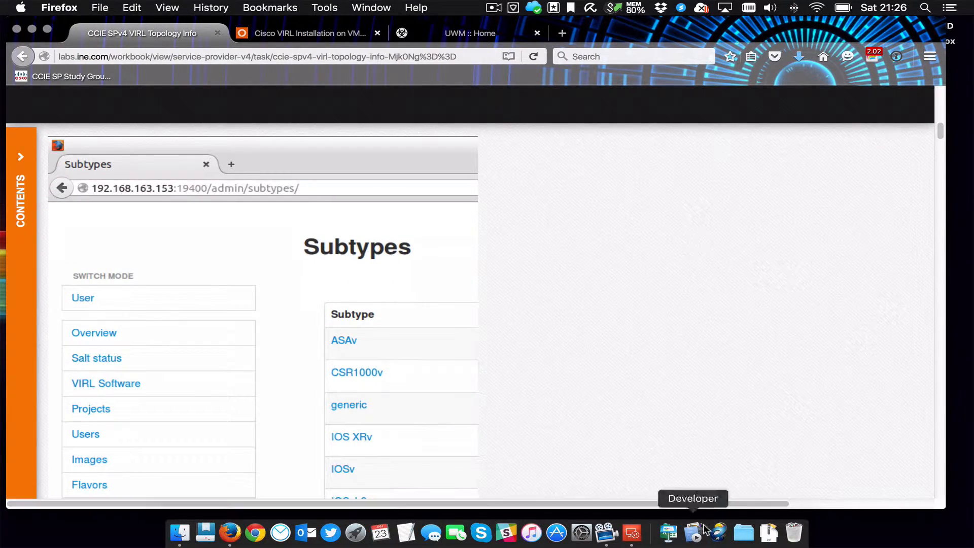
Launch VM Maestro from the Engineer application folder.
{"action": "left_click", "coordinate": [718, 533]}
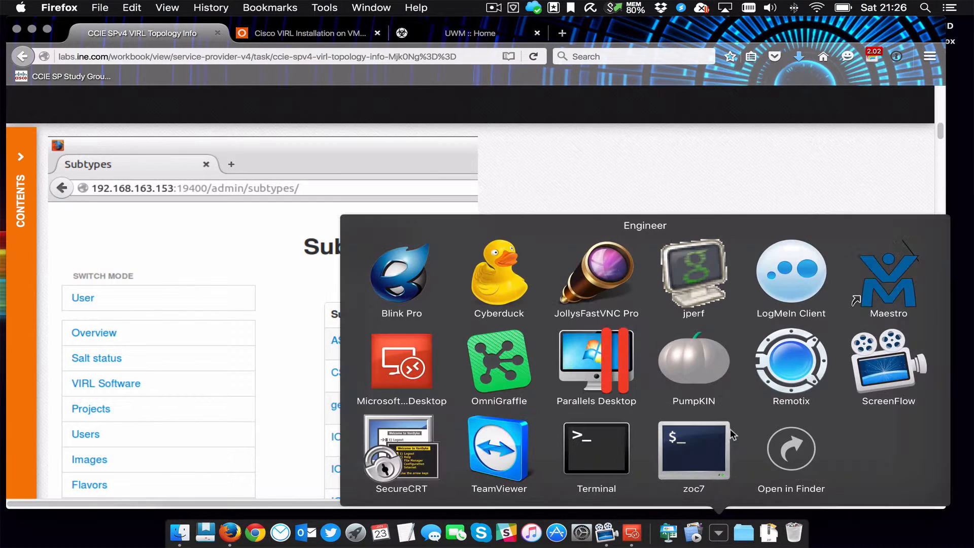
{"action": "left_click", "coordinate": [902, 285]}
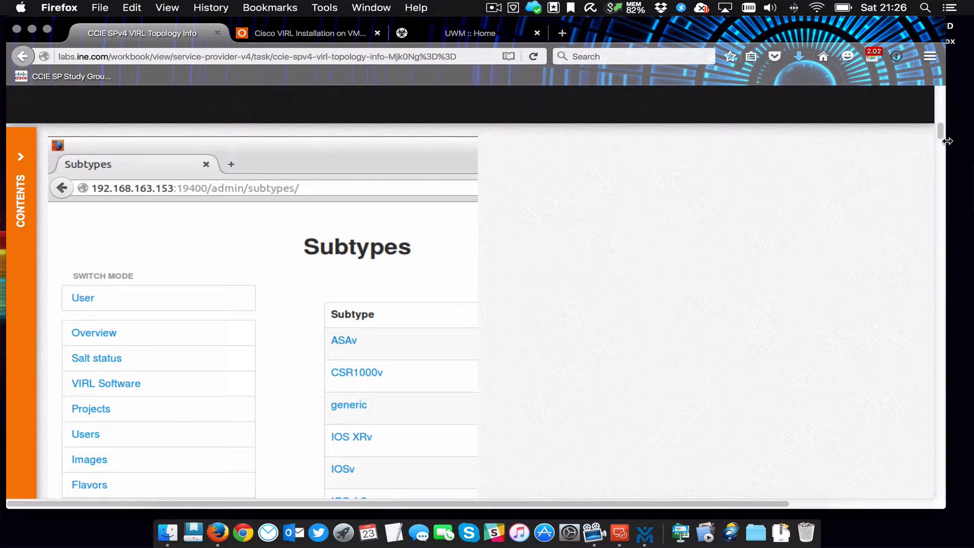
Check the guide's Subtypes navigation instructions and open the Subtypes page under Node resources in UWM.
{"action": "left_click_drag", "start_coordinate": [940, 133], "coordinate": [940, 129]}
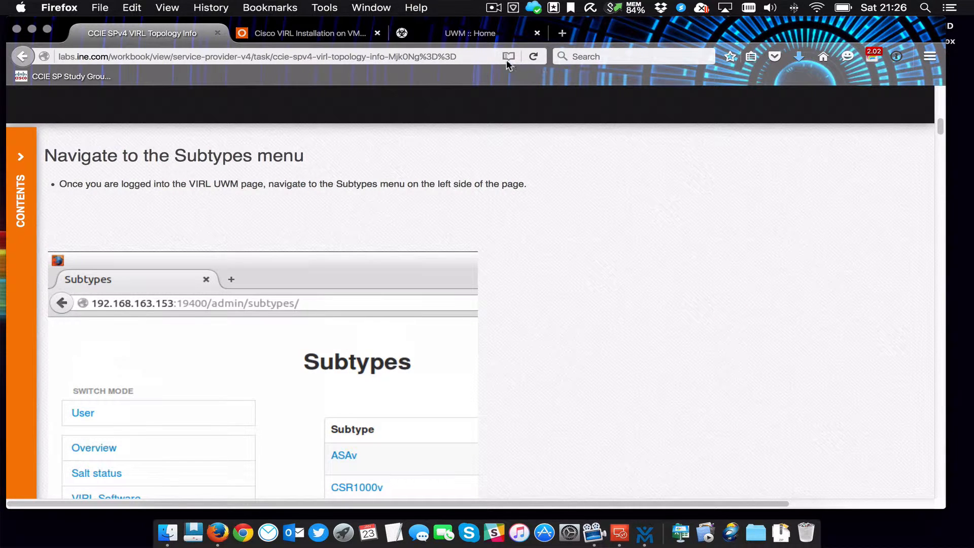
{"action": "left_click", "coordinate": [477, 36]}
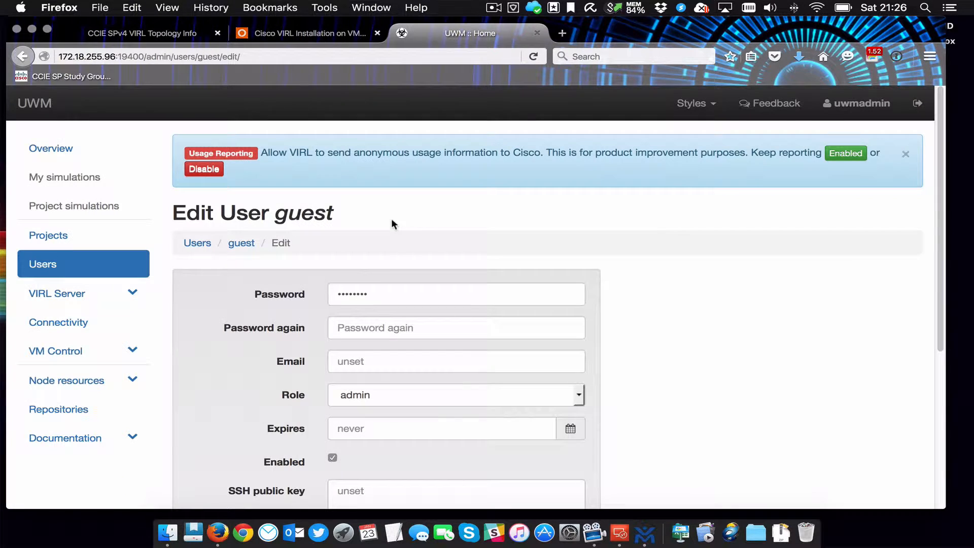
{"action": "left_click", "coordinate": [80, 386]}
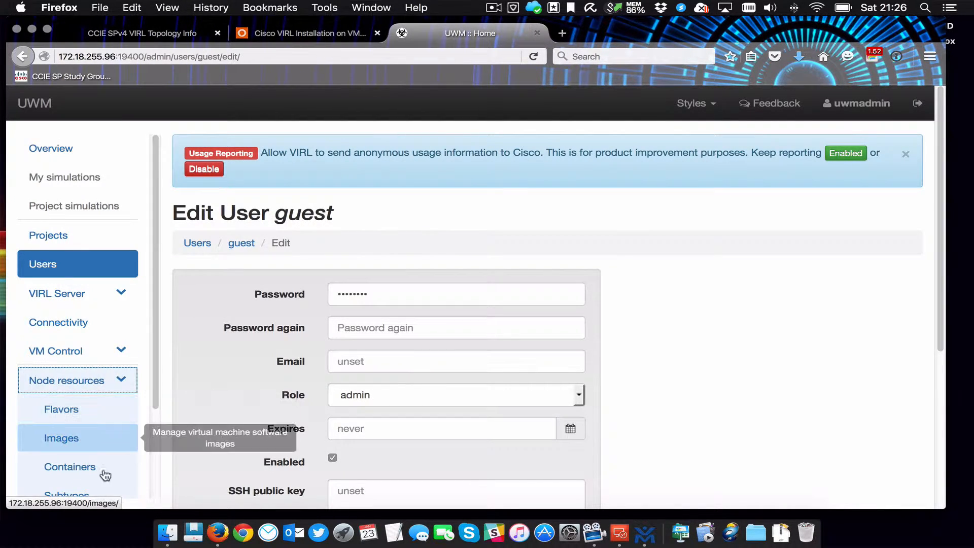
{"action": "scroll", "coordinate": [101, 386], "scroll_direction": "down", "scroll_amount": 3}
{"action": "left_click", "coordinate": [77, 433]}
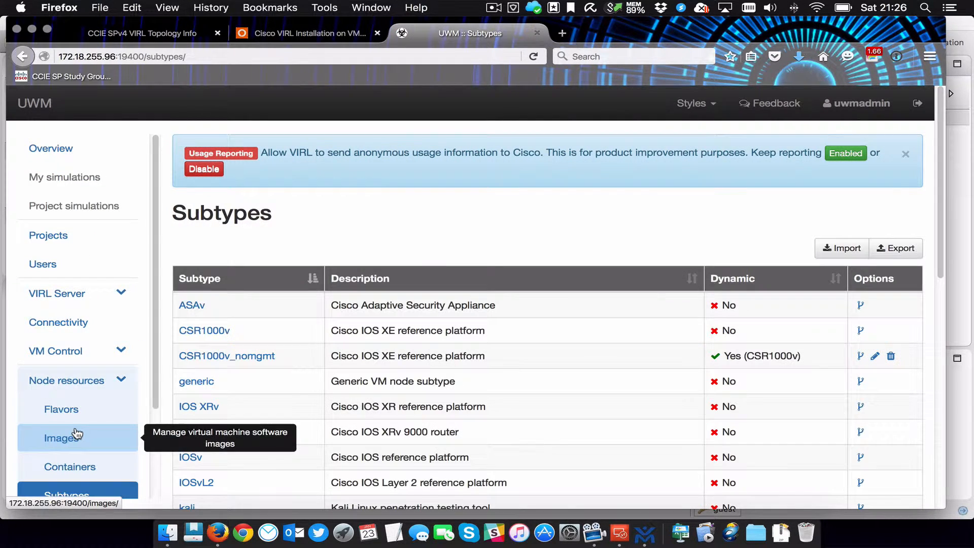
Open the UWM subtype import form and select the CSR1000v_nomgmt JSON definition in the workbook page.
{"action": "left_click", "coordinate": [851, 249]}
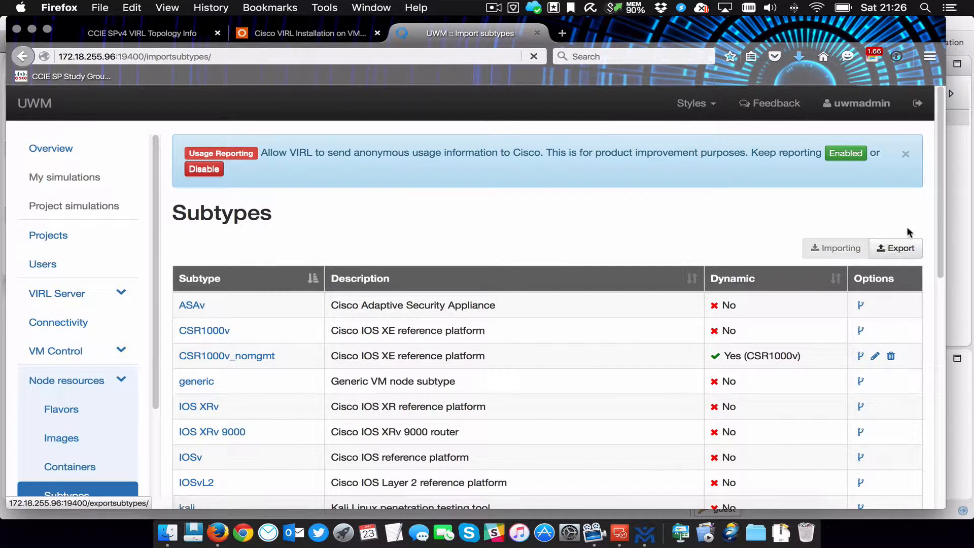
{"action": "left_click", "coordinate": [309, 430]}
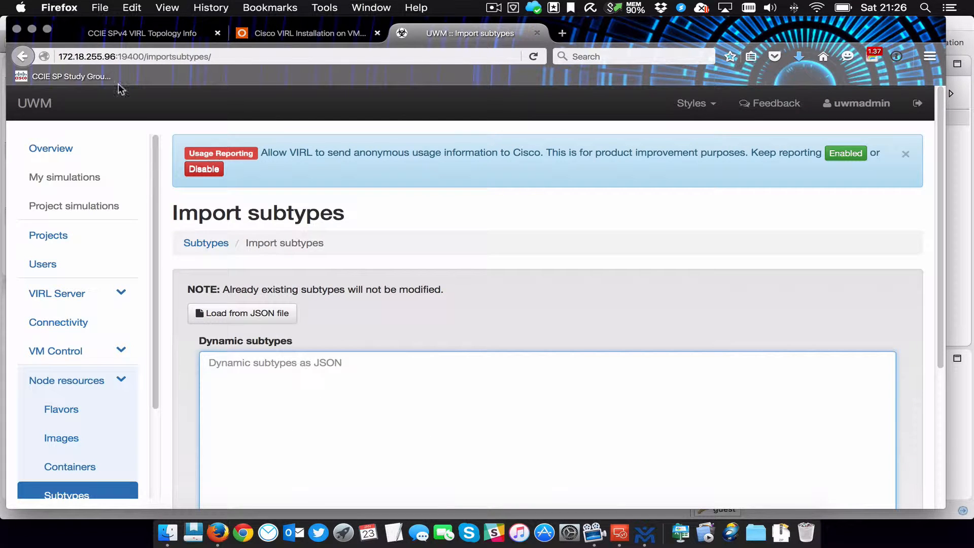
{"action": "left_click", "coordinate": [130, 35]}
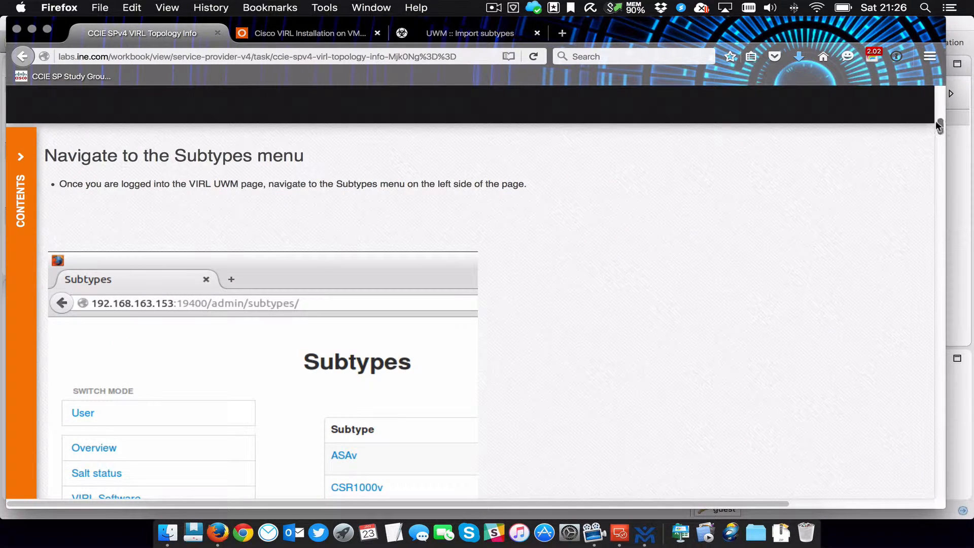
{"action": "left_click_drag", "start_coordinate": [935, 120], "coordinate": [944, 165]}
{"action": "left_click_drag", "start_coordinate": [101, 387], "coordinate": [85, 221]}
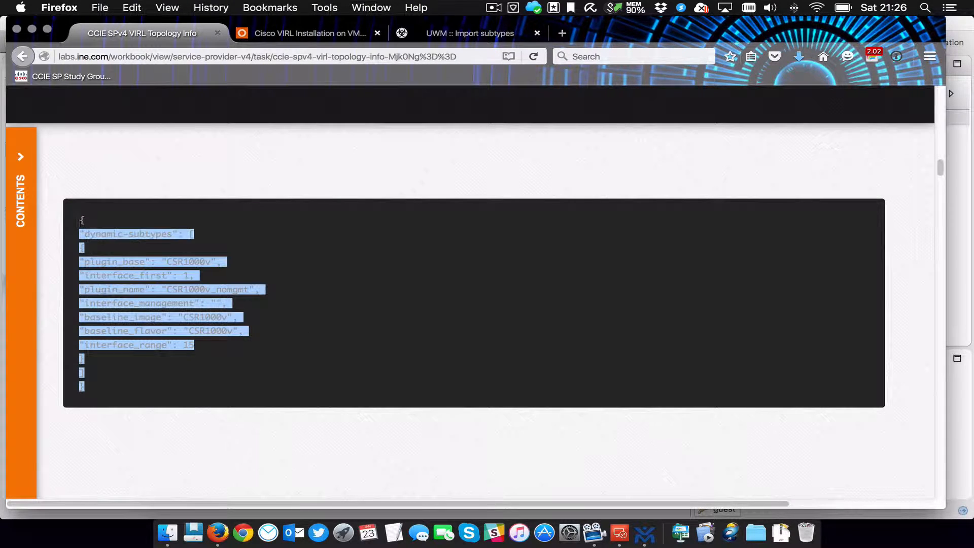
View the import form's JSON field and Import option, then return to the Subtypes list and highlight CSR1000v_nomgmt.
{"action": "left_click", "coordinate": [454, 34]}
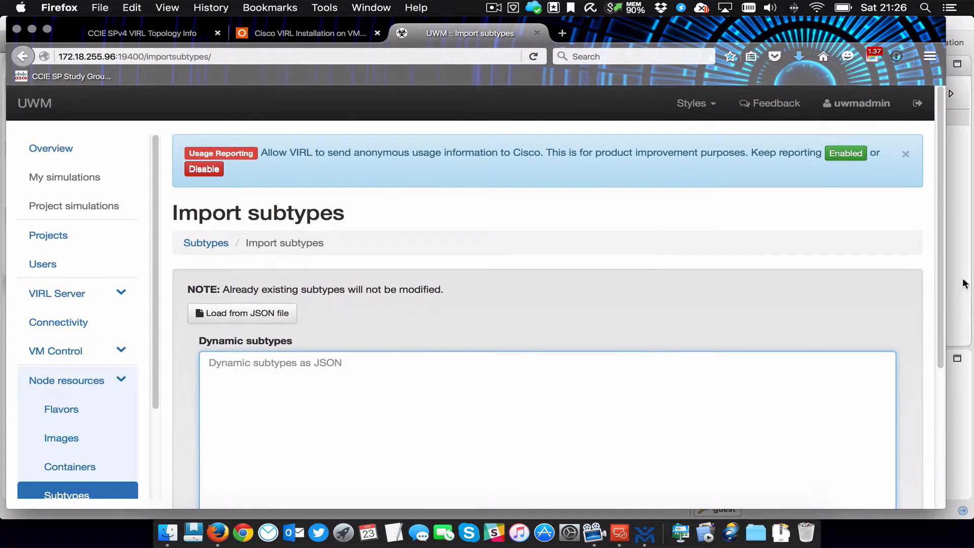
{"action": "left_click_drag", "start_coordinate": [939, 294], "coordinate": [940, 452]}
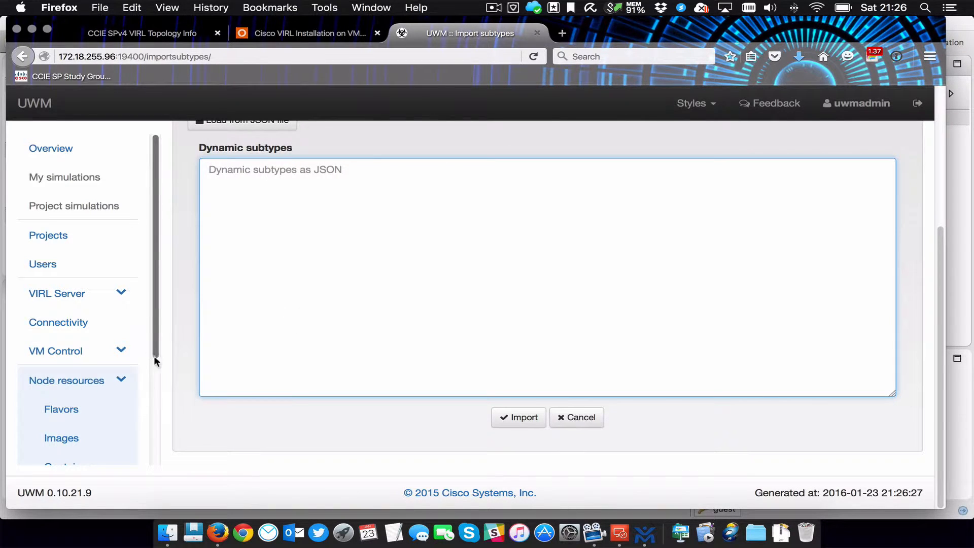
{"action": "scroll", "coordinate": [154, 355], "scroll_direction": "down", "scroll_amount": 3}
{"action": "left_click", "coordinate": [136, 411]}
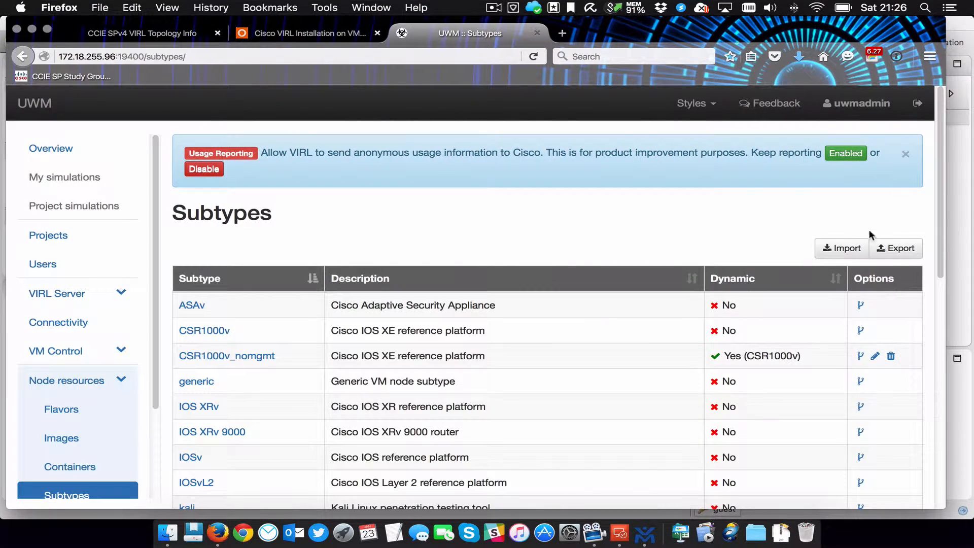
{"action": "left_click_drag", "start_coordinate": [303, 357], "coordinate": [71, 382]}
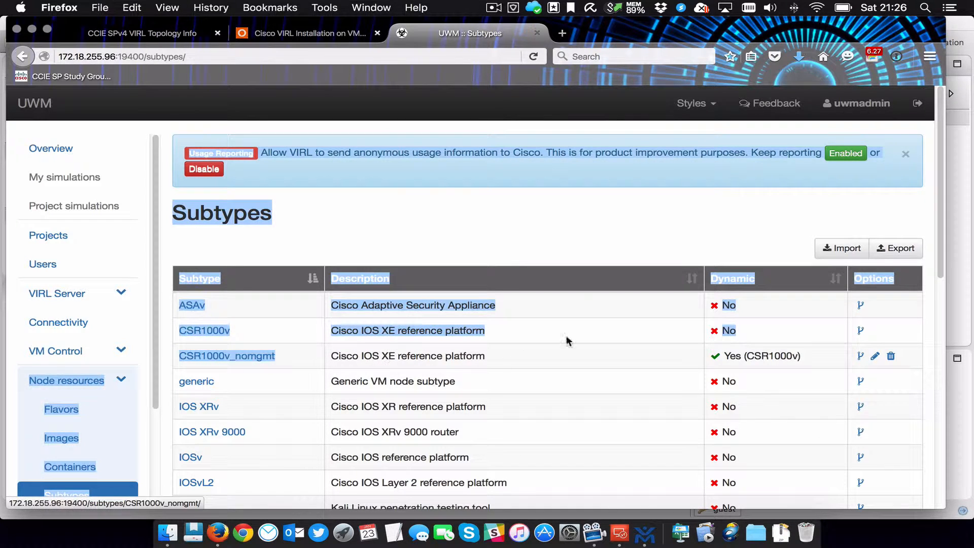
Read the workbook's note on CSR1000v memory management, highlighting the default RAM amount, and view the instructions below it.
{"action": "left_click", "coordinate": [173, 41]}
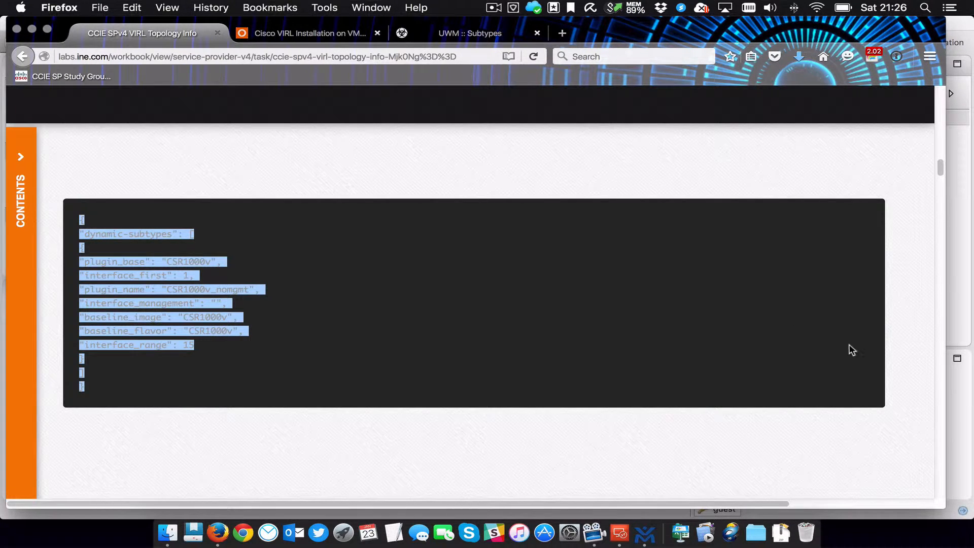
{"action": "left_click", "coordinate": [907, 354]}
{"action": "left_click_drag", "start_coordinate": [939, 170], "coordinate": [937, 218]}
{"action": "left_click_drag", "start_coordinate": [460, 271], "coordinate": [528, 270]}
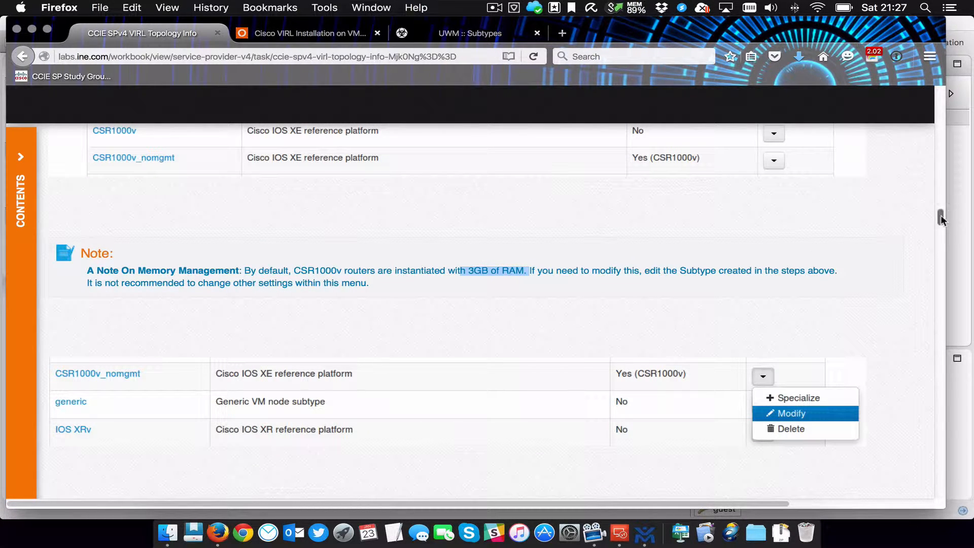
{"action": "left_click_drag", "start_coordinate": [940, 216], "coordinate": [939, 248]}
Switch to VM Maestro and review the full Node Subtypes list in the preferences, including the CSR1000v_nomgmt entry.
{"action": "left_click", "coordinate": [645, 532]}
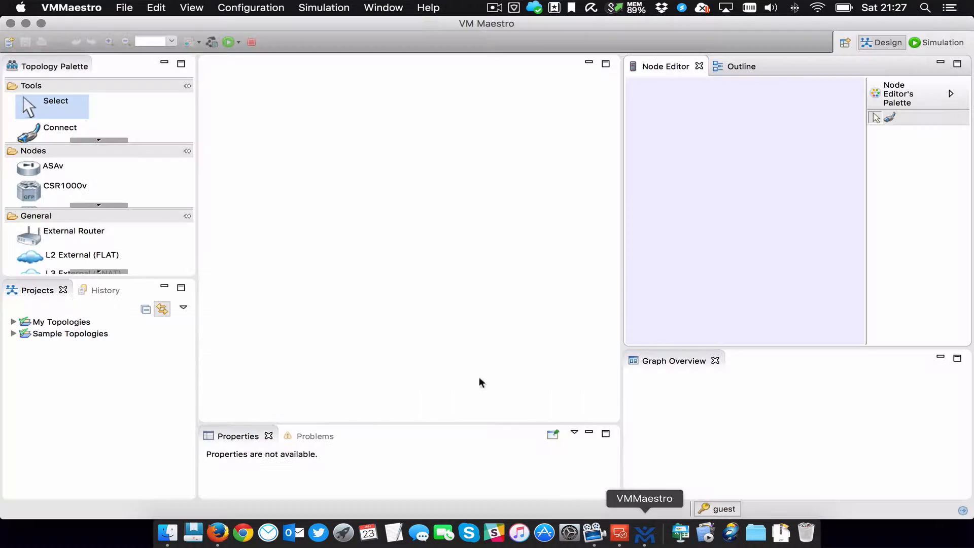
{"action": "left_click", "coordinate": [89, 6]}
{"action": "left_click", "coordinate": [96, 41]}
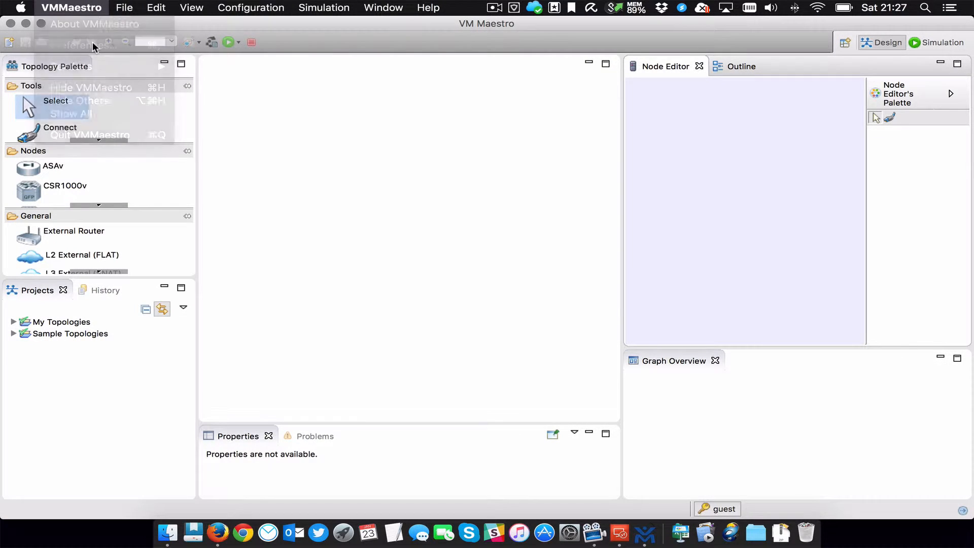
{"action": "left_click", "coordinate": [293, 79]}
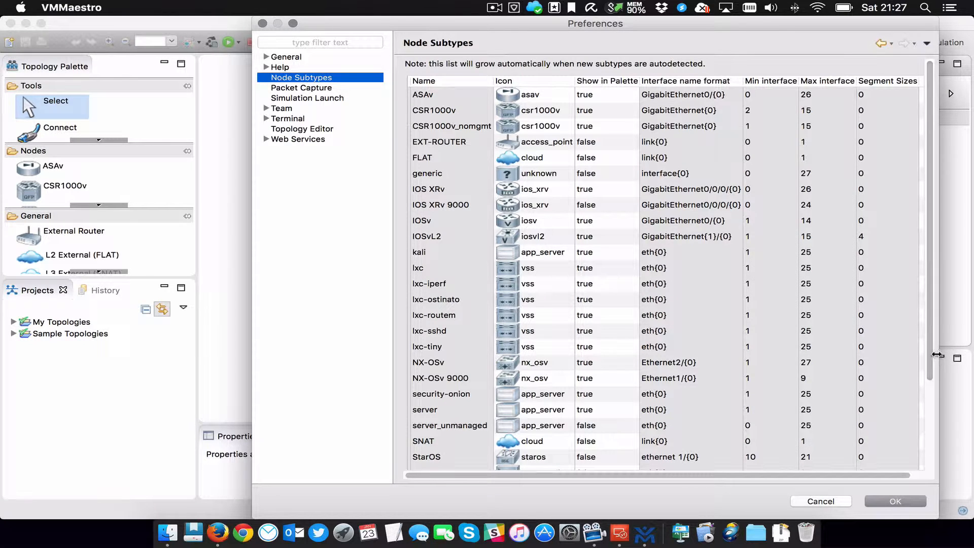
{"action": "scroll", "coordinate": [933, 356], "scroll_direction": "down", "scroll_amount": 5}
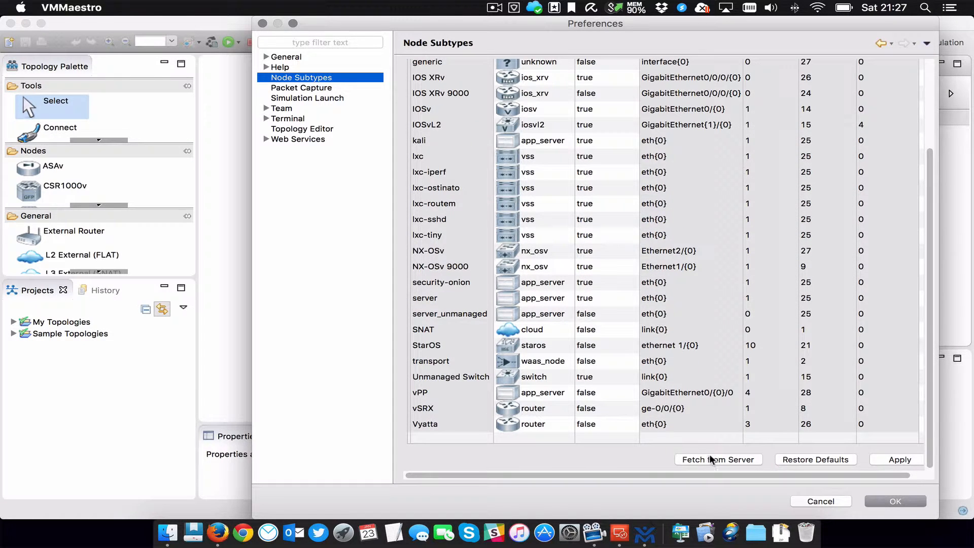
{"action": "scroll", "coordinate": [917, 291], "scroll_direction": "up", "scroll_amount": 5}
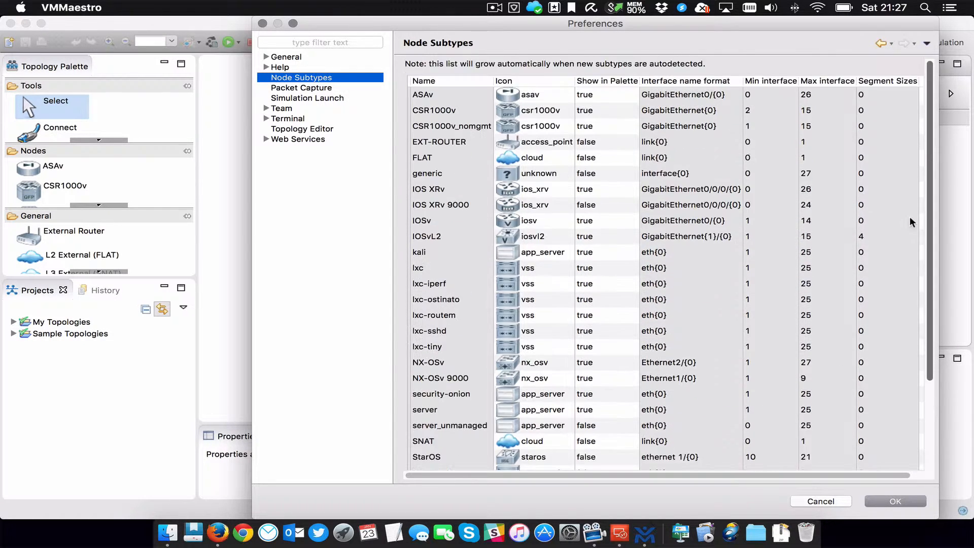
Select the CSR1000v_nomgmt entry in the Node Subtypes list and accept the preferences.
{"action": "left_click", "coordinate": [428, 126]}
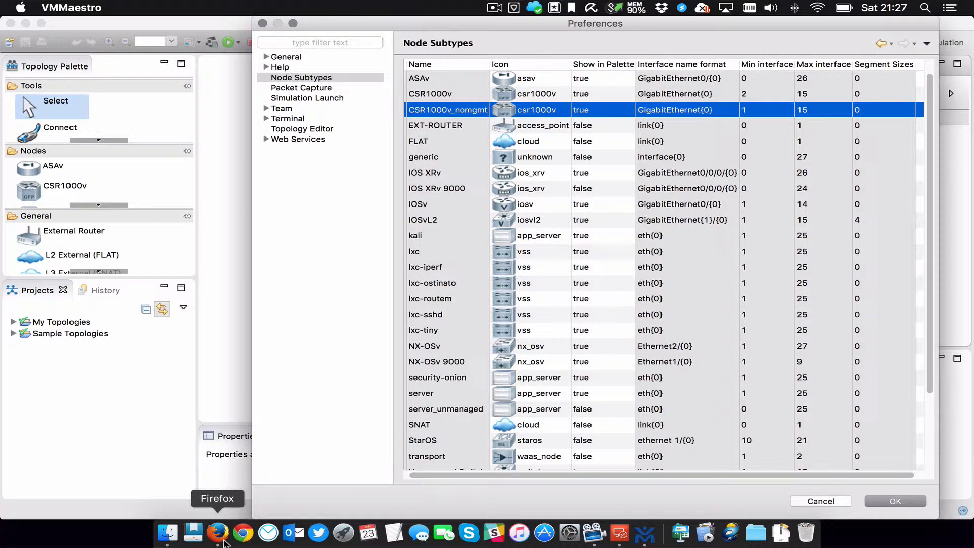
{"action": "left_click", "coordinate": [894, 501]}
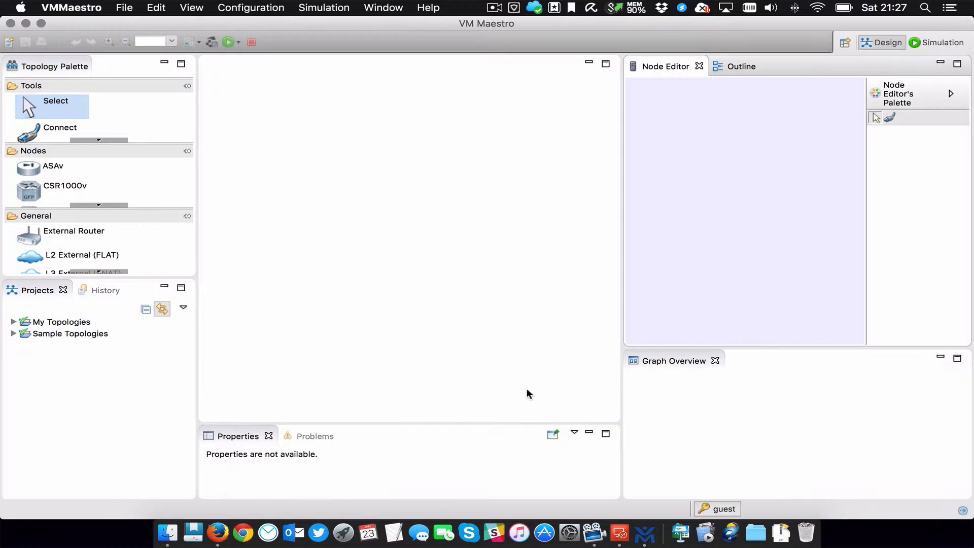
Switch to Firefox and review the workbook's downloadable resources and its instructions for adding ine.ccie.spv4.virl to My Topologies.
{"action": "left_click", "coordinate": [218, 532]}
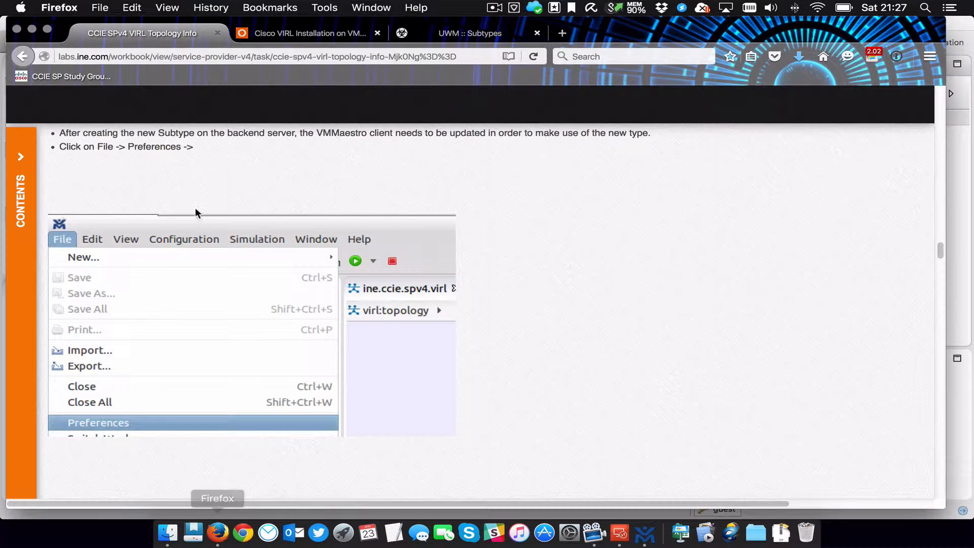
{"action": "scroll", "coordinate": [941, 249], "scroll_direction": "down", "scroll_amount": 10}
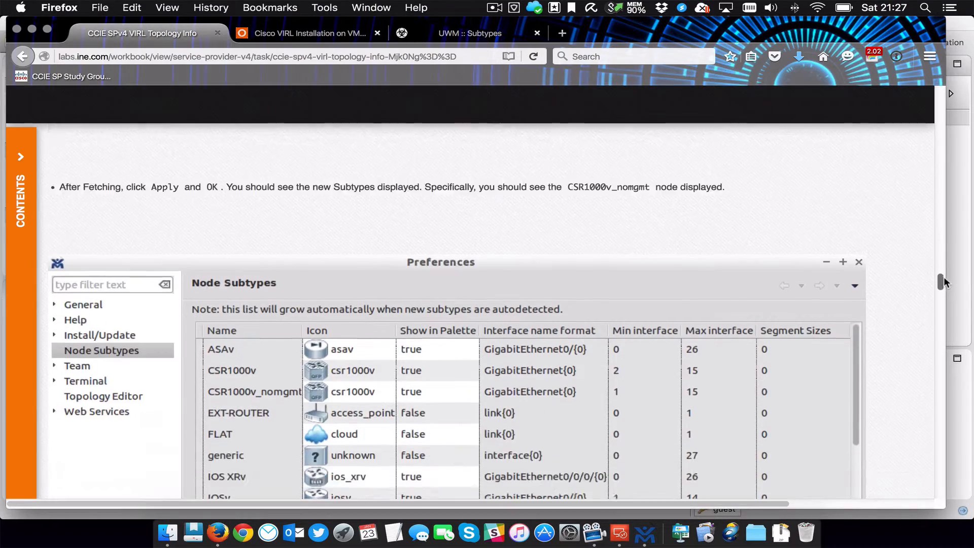
{"action": "left_click_drag", "start_coordinate": [943, 277], "coordinate": [942, 89]}
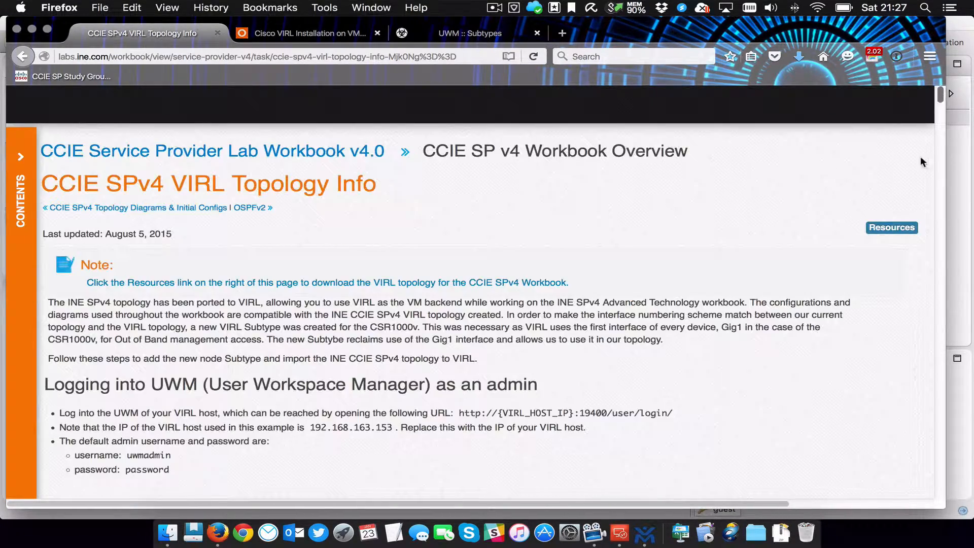
{"action": "left_click", "coordinate": [905, 230]}
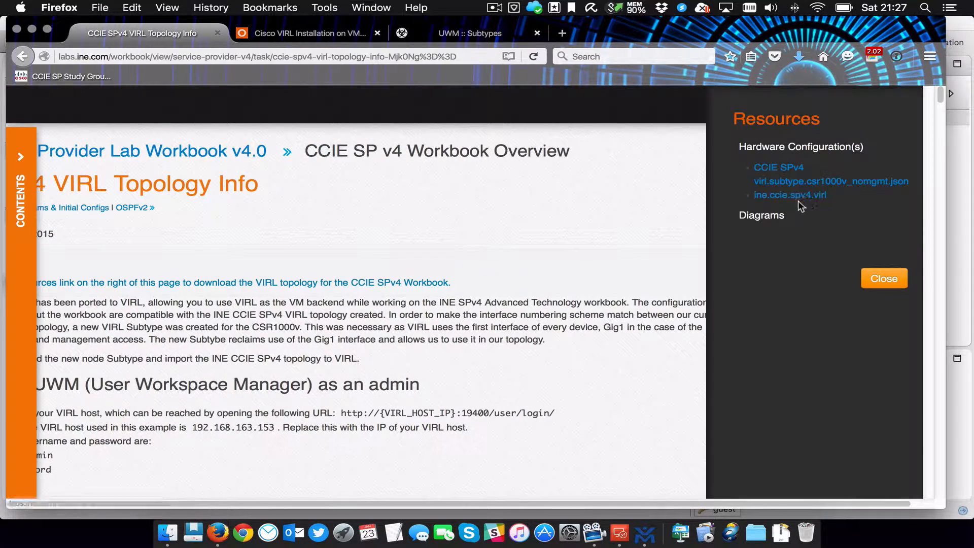
{"action": "left_click", "coordinate": [882, 279]}
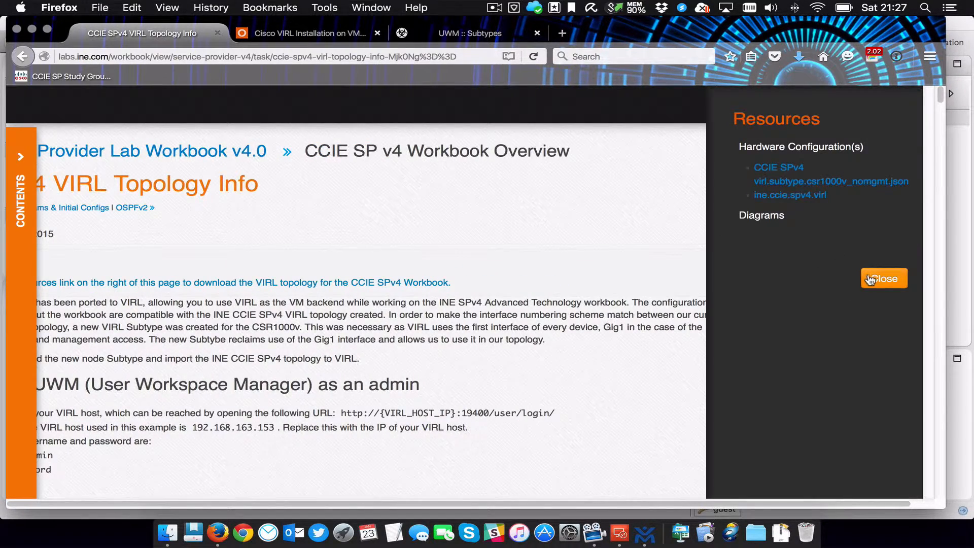
{"action": "left_click_drag", "start_coordinate": [939, 101], "coordinate": [923, 356]}
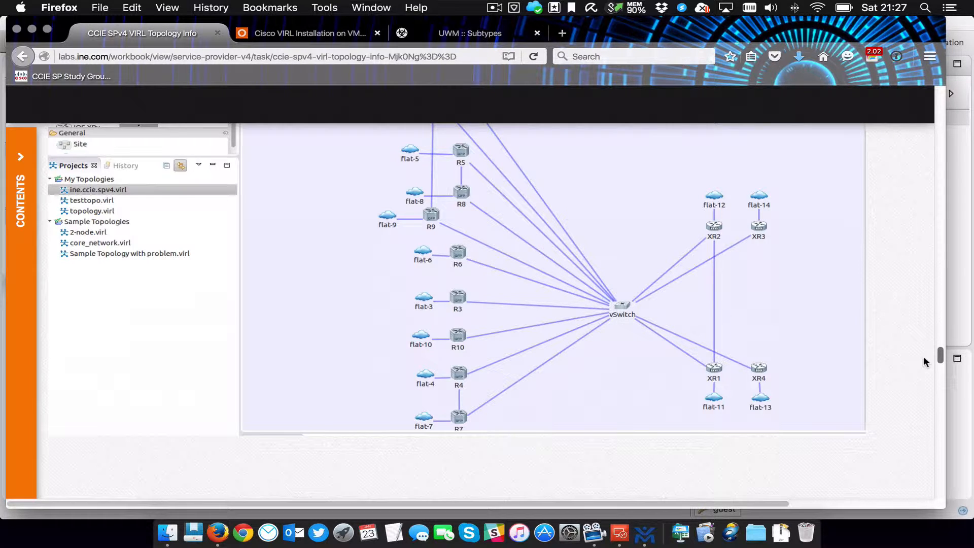
{"action": "left_click_drag", "start_coordinate": [923, 356], "coordinate": [928, 308]}
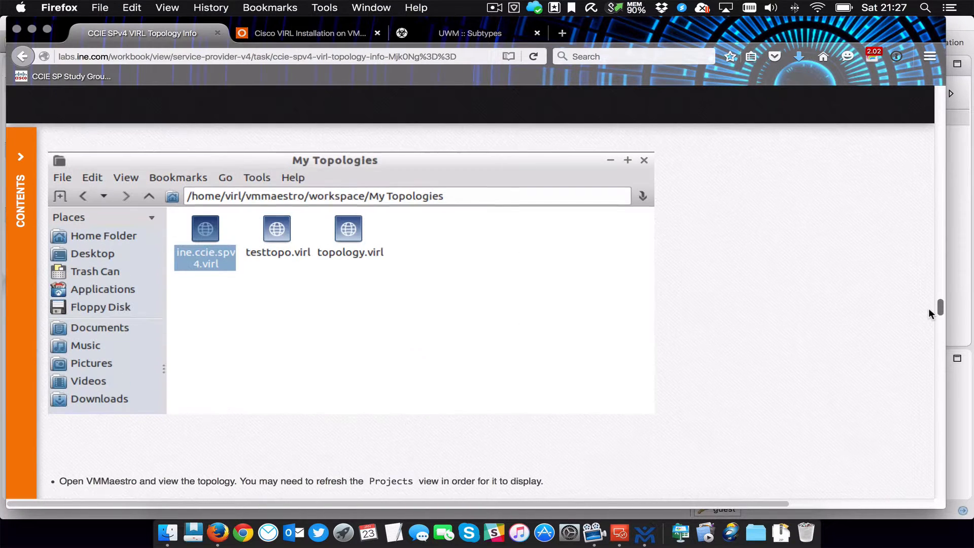
Switch to VM Maestro and start a topology import from the local file system, using the Documents/CCIE/INE folder as source.
{"action": "left_click", "coordinate": [645, 532]}
{"action": "left_click", "coordinate": [124, 7]}
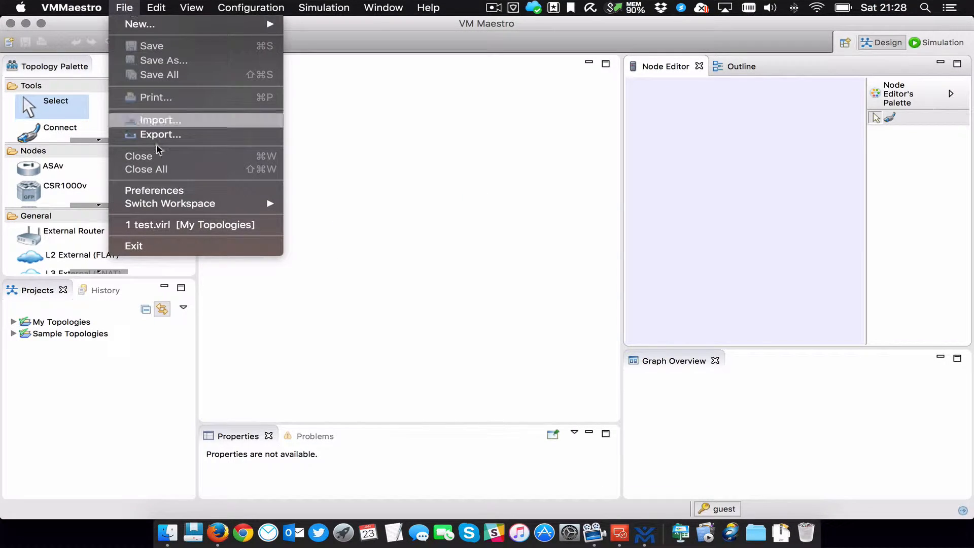
{"action": "left_click", "coordinate": [184, 122]}
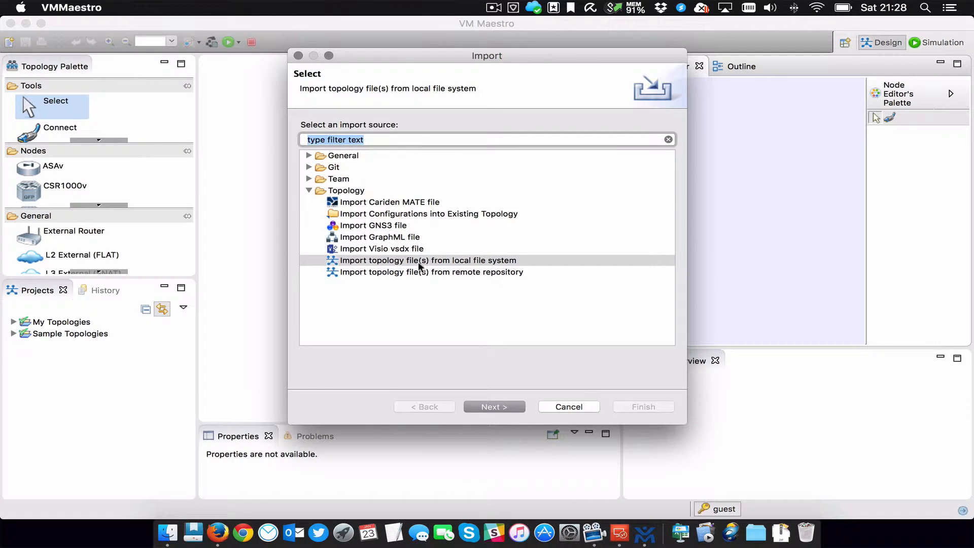
{"action": "double_click", "coordinate": [419, 264]}
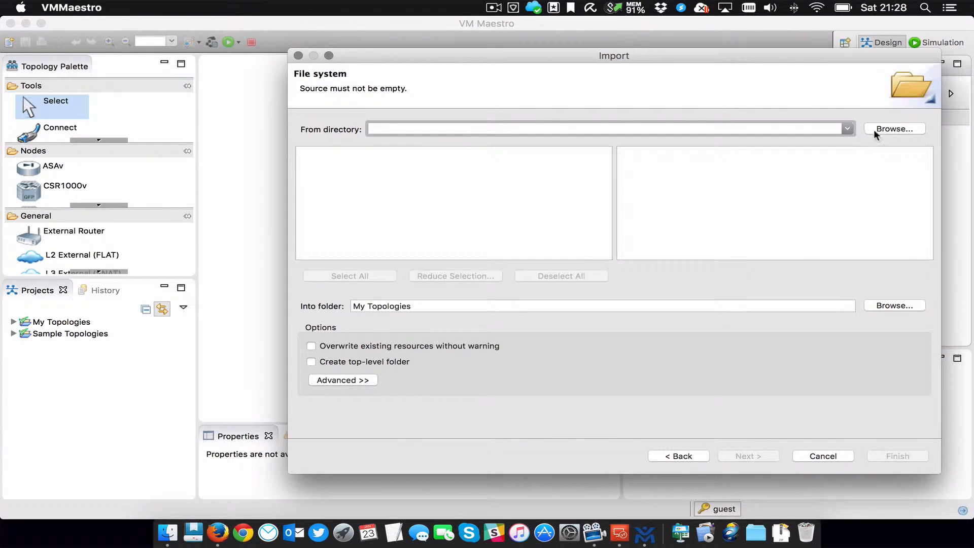
{"action": "left_click", "coordinate": [874, 131]}
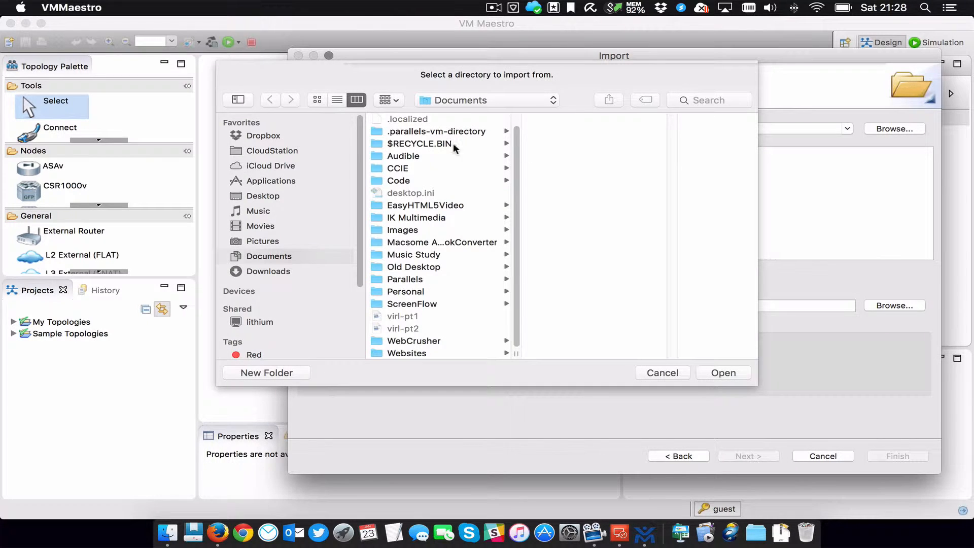
{"action": "left_click", "coordinate": [401, 168]}
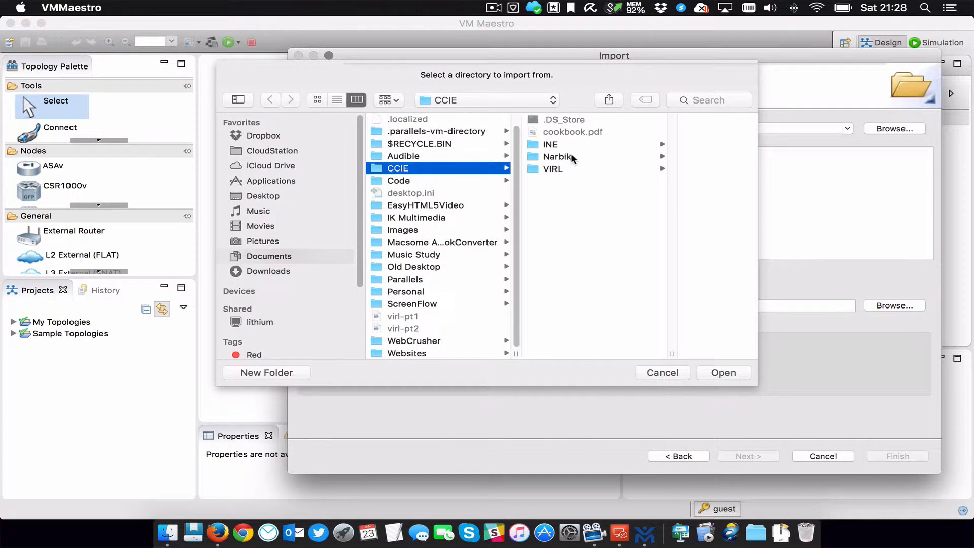
{"action": "left_click", "coordinate": [553, 144]}
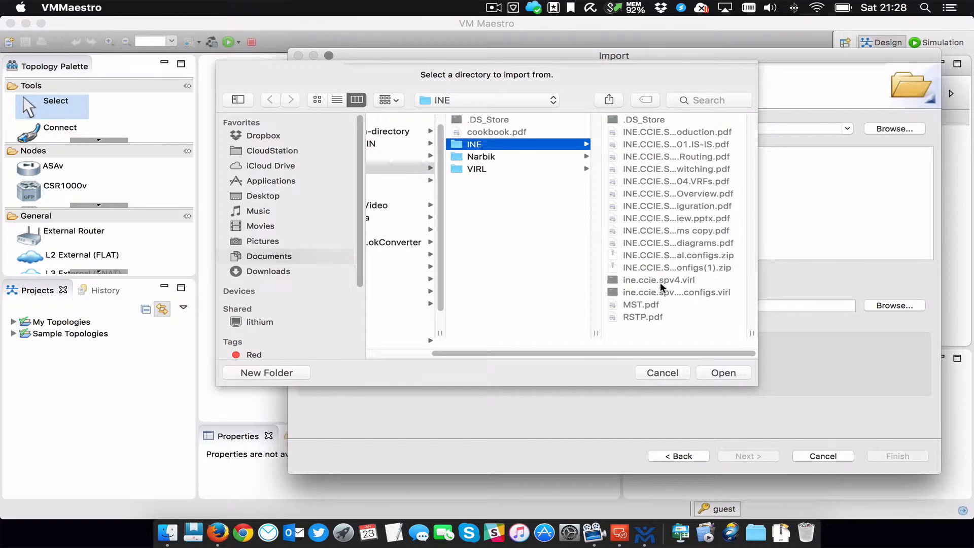
{"action": "left_click", "coordinate": [724, 374]}
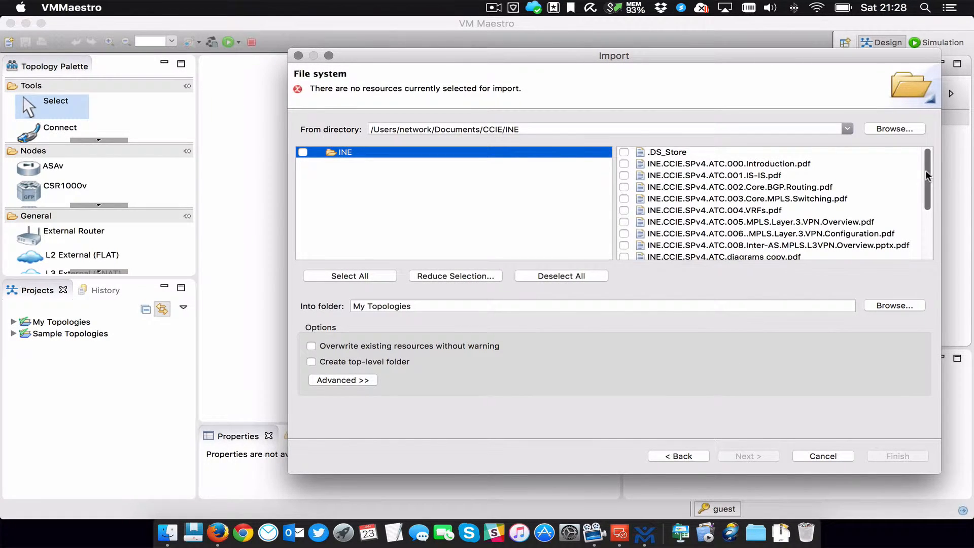
Choose ine.ccie.spv4.virl as the only file and import it into the My Topologies folder.
{"action": "left_click_drag", "start_coordinate": [927, 175], "coordinate": [929, 221]}
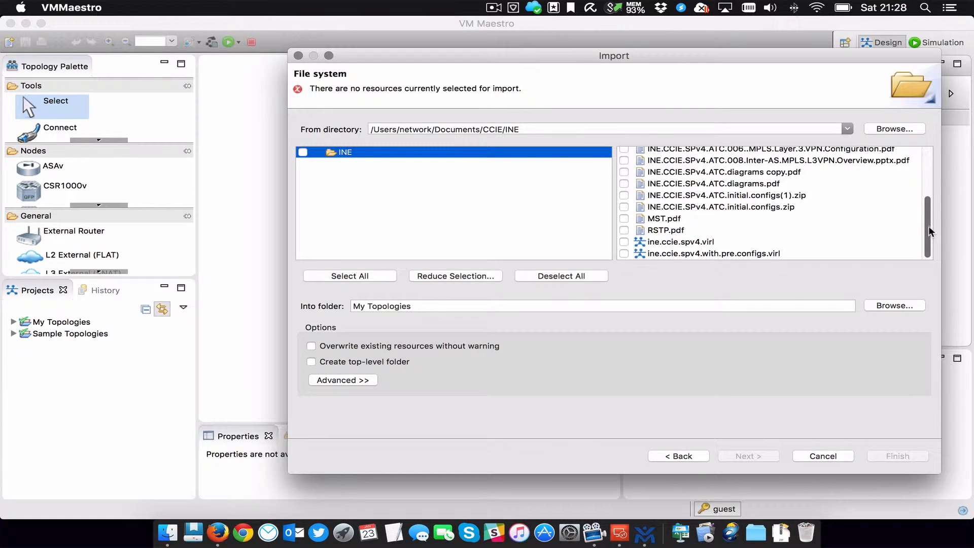
{"action": "left_click", "coordinate": [624, 242]}
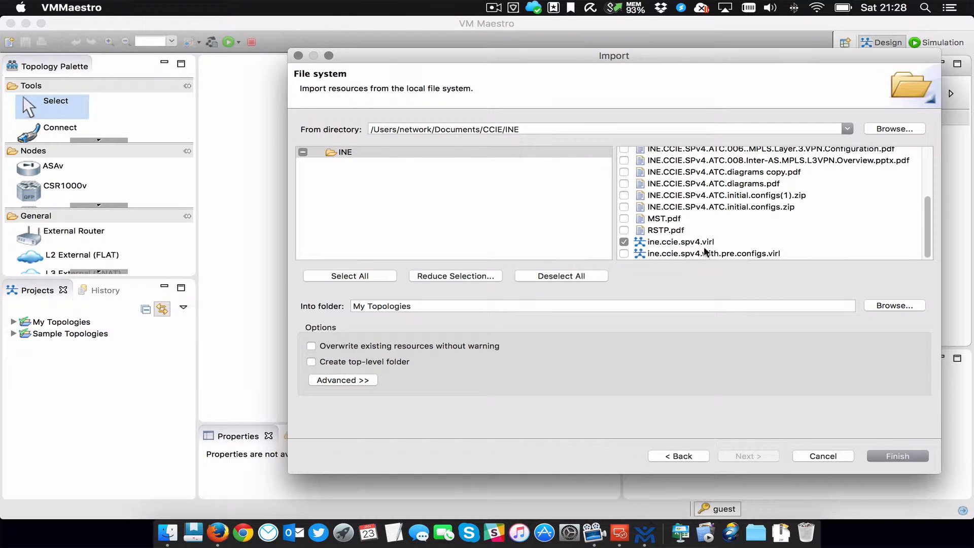
{"action": "left_click", "coordinate": [913, 457]}
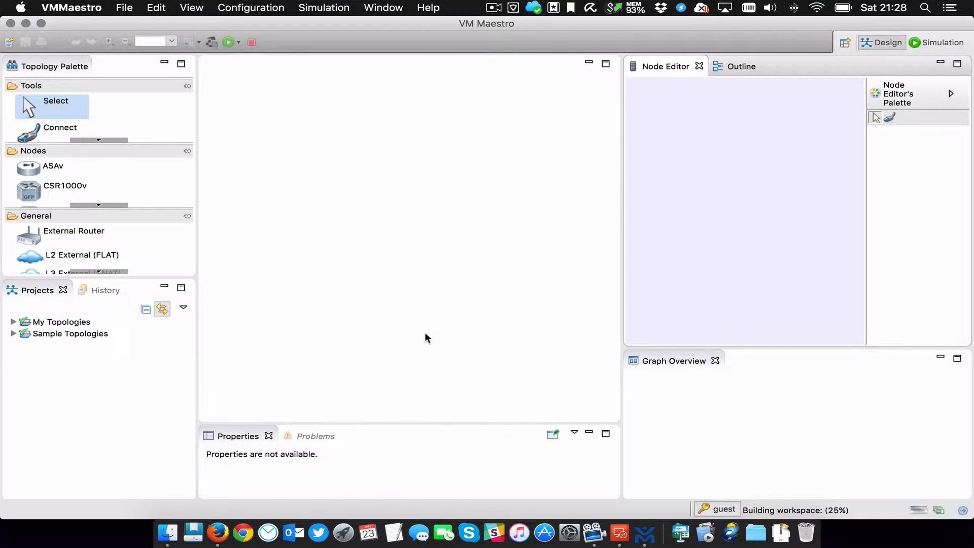
Open ine.ccie.spv4.virl from the My Topologies project and move its floating preview clear of the canvas.
{"action": "left_click", "coordinate": [13, 322]}
{"action": "left_click", "coordinate": [56, 333]}
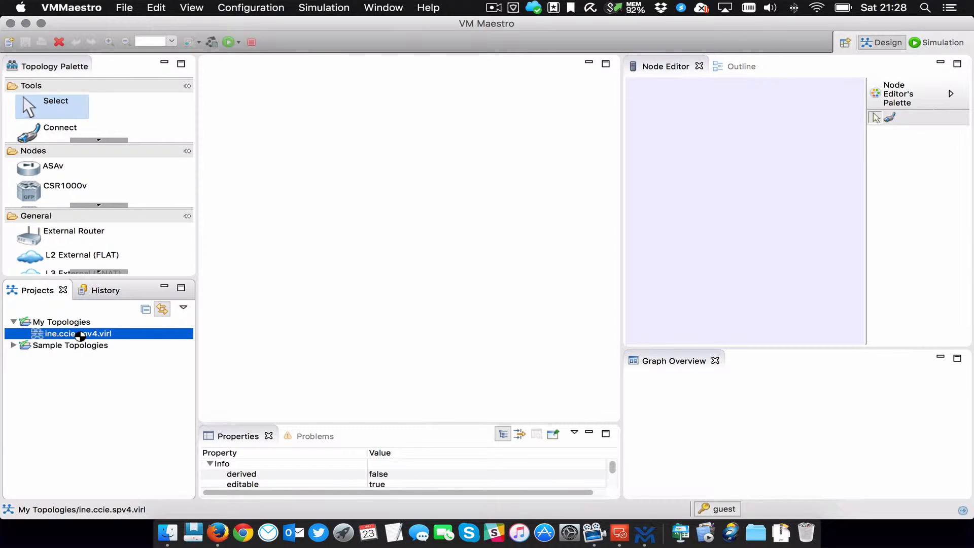
{"action": "double_click", "coordinate": [79, 335]}
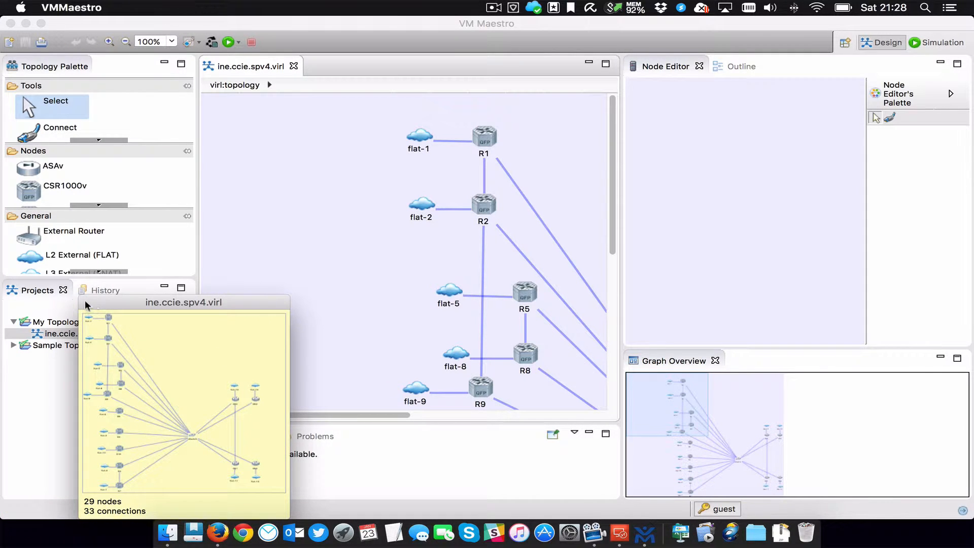
{"action": "left_click", "coordinate": [317, 297]}
{"action": "left_click_drag", "start_coordinate": [209, 303], "coordinate": [343, 268]}
{"action": "left_click_drag", "start_coordinate": [280, 260], "coordinate": [5, 351]}
{"action": "left_click", "coordinate": [410, 318]}
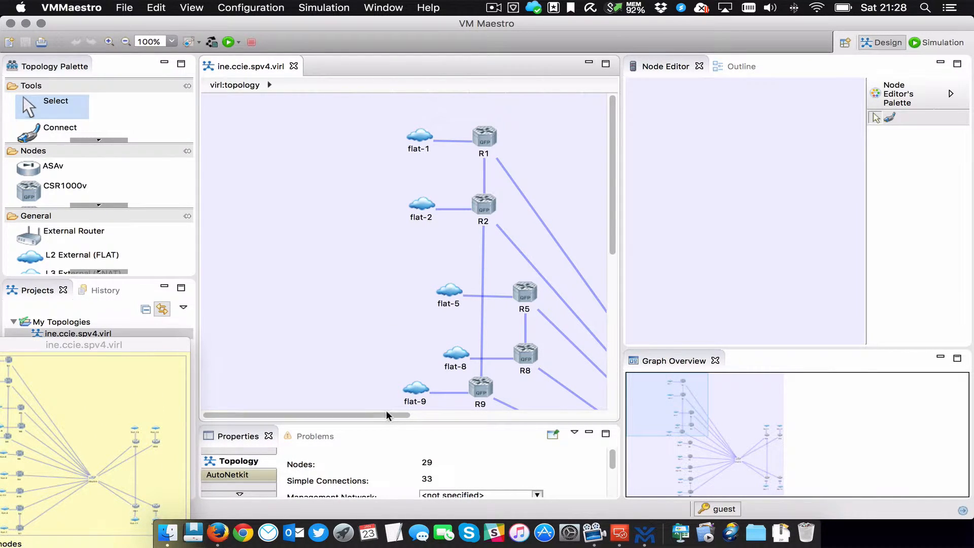
View the entire ine.ccie.spv4.virl topology at 50% zoom.
{"action": "left_click_drag", "start_coordinate": [390, 415], "coordinate": [439, 415]}
{"action": "left_click", "coordinate": [125, 42]}
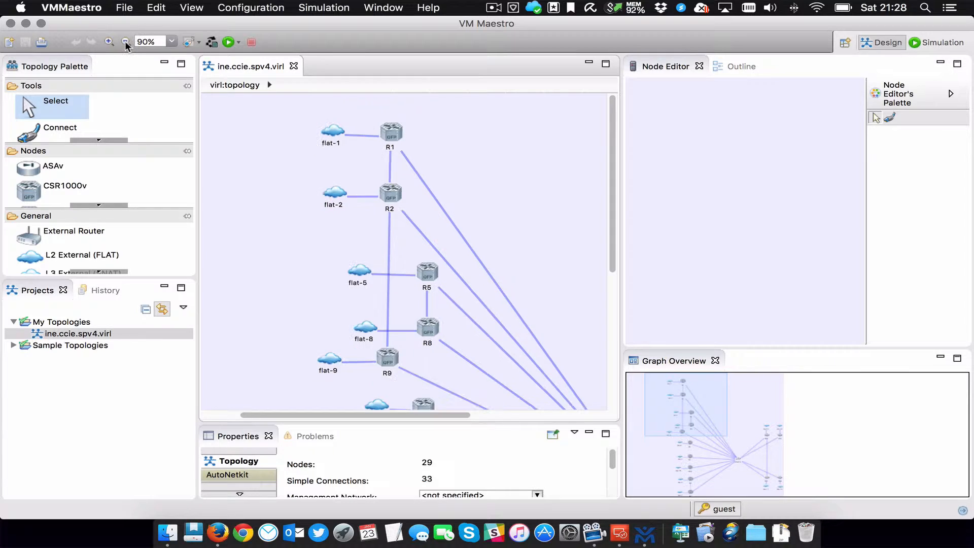
{"action": "left_click", "coordinate": [125, 42]}
{"action": "left_click", "coordinate": [125, 42]}
{"action": "left_click", "coordinate": [125, 42]}
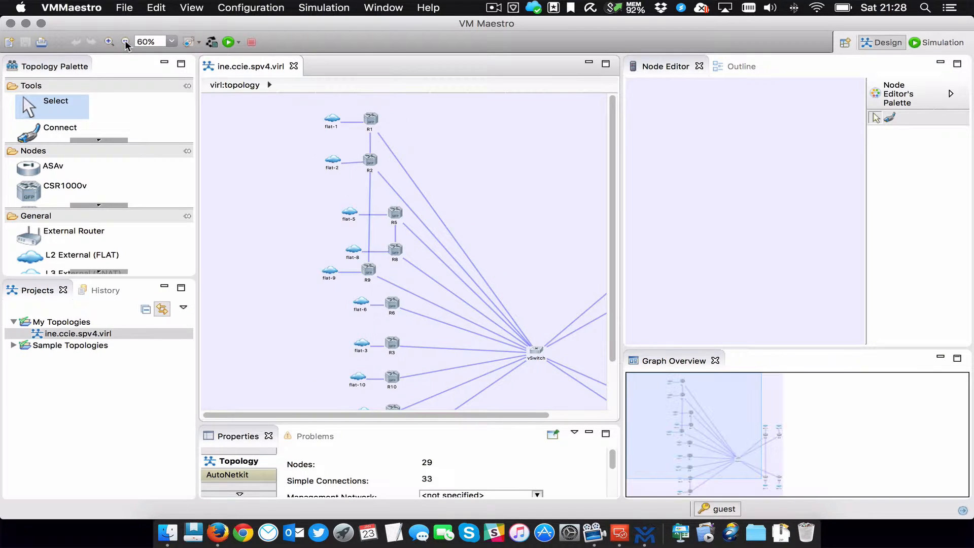
{"action": "left_click", "coordinate": [126, 42]}
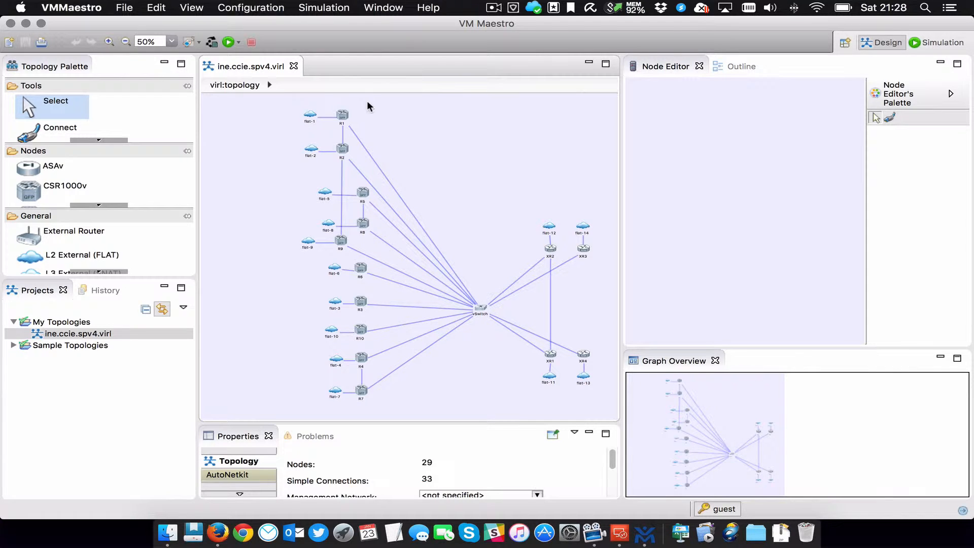
Examine the flat cloud nodes attached to the routers, inspecting flat-1 in the node editor before clearing the selection.
{"action": "left_click_drag", "start_coordinate": [288, 99], "coordinate": [329, 165]}
{"action": "left_click", "coordinate": [312, 184]}
{"action": "left_click", "coordinate": [311, 150]}
{"action": "left_click", "coordinate": [312, 194]}
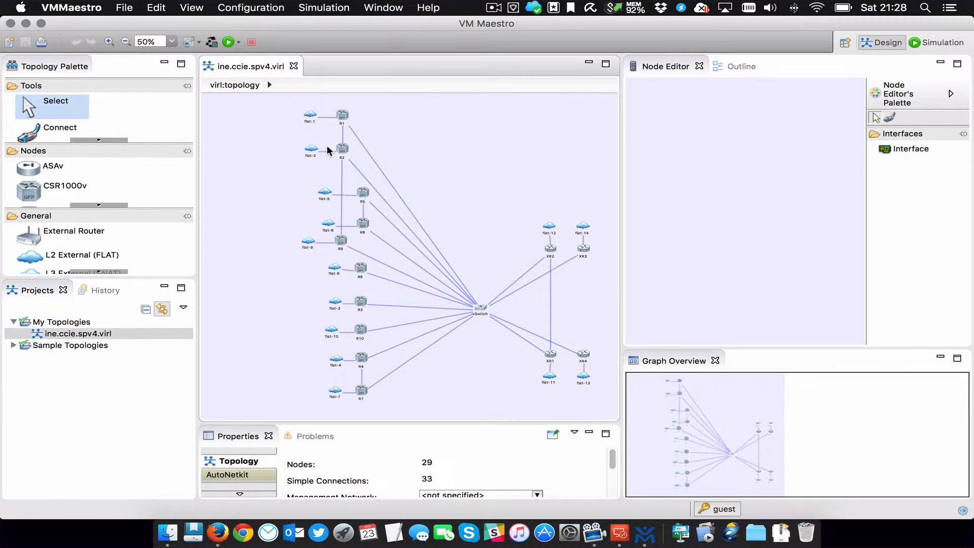
{"action": "left_click", "coordinate": [311, 115]}
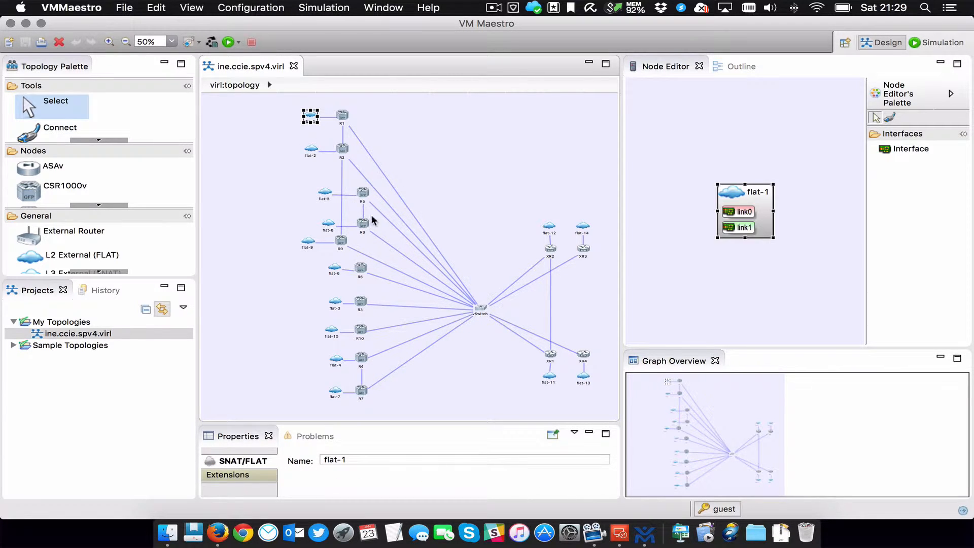
{"action": "left_click", "coordinate": [435, 155]}
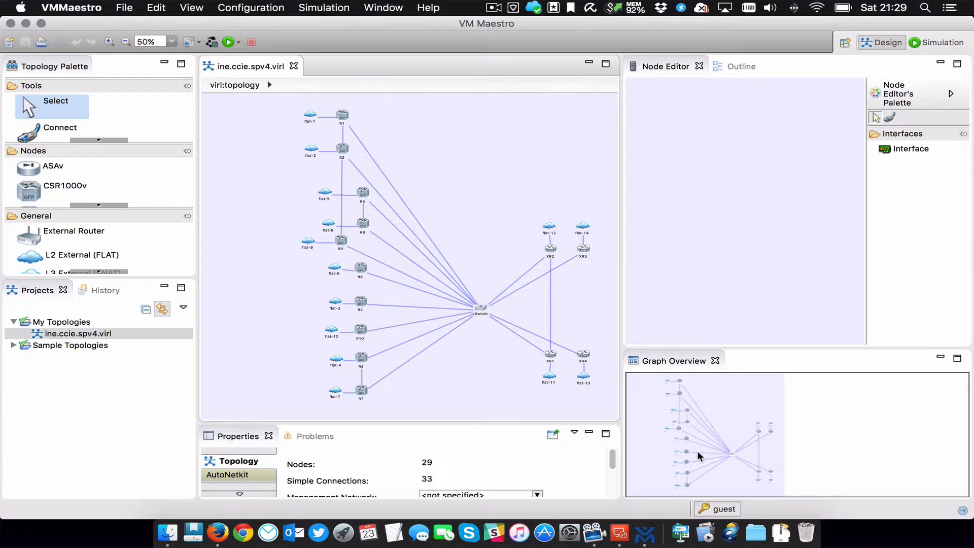
Switch to the vSphere Client and review the VIRL.1.0.11 VM's summary, checking its SNAT, Flat, INT, Flat1 and MGT networks.
{"action": "left_click", "coordinate": [622, 537]}
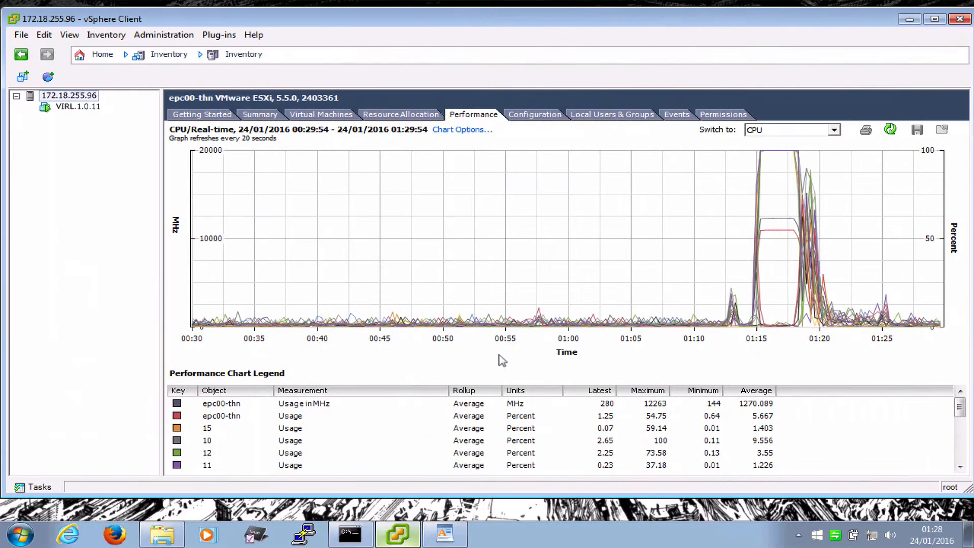
{"action": "left_click", "coordinate": [76, 106]}
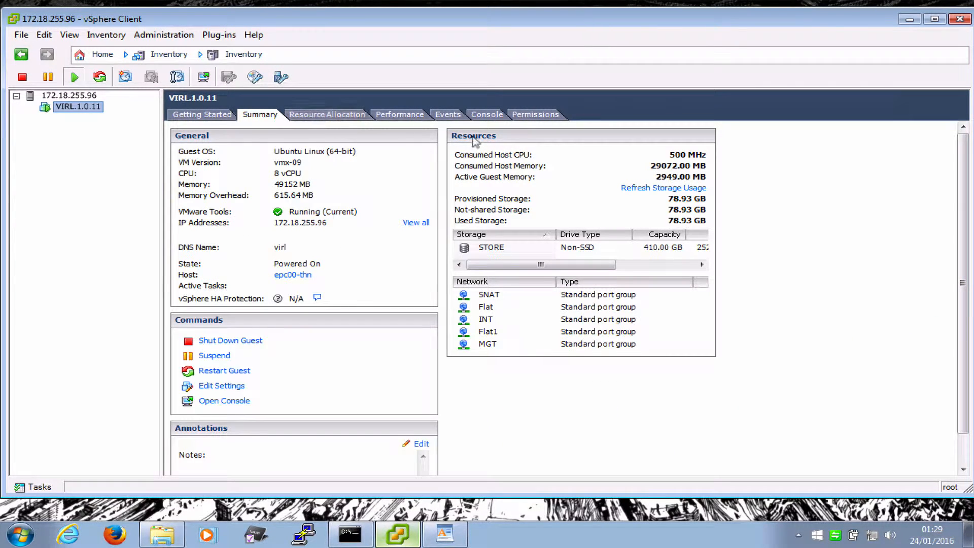
{"action": "left_click", "coordinate": [484, 307]}
{"action": "left_click", "coordinate": [484, 331]}
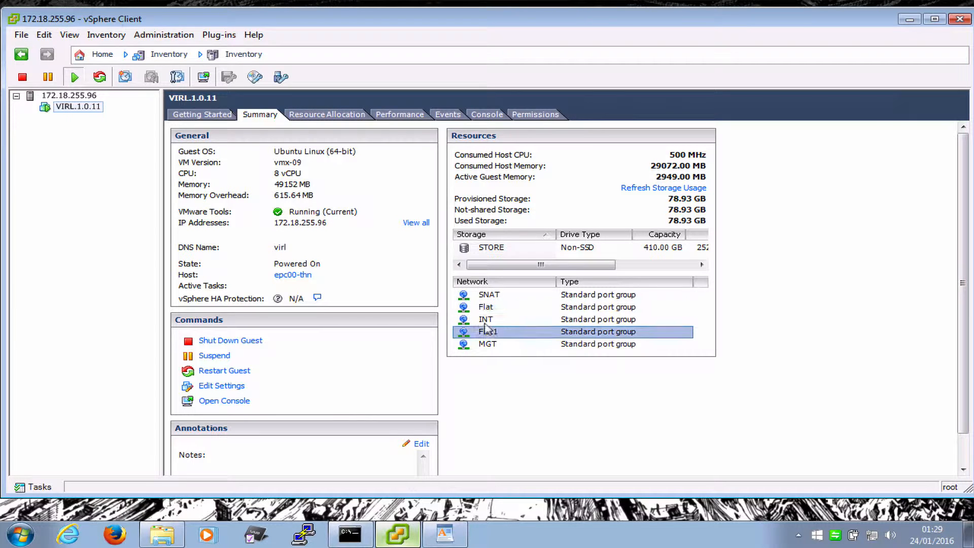
{"action": "left_click", "coordinate": [484, 318]}
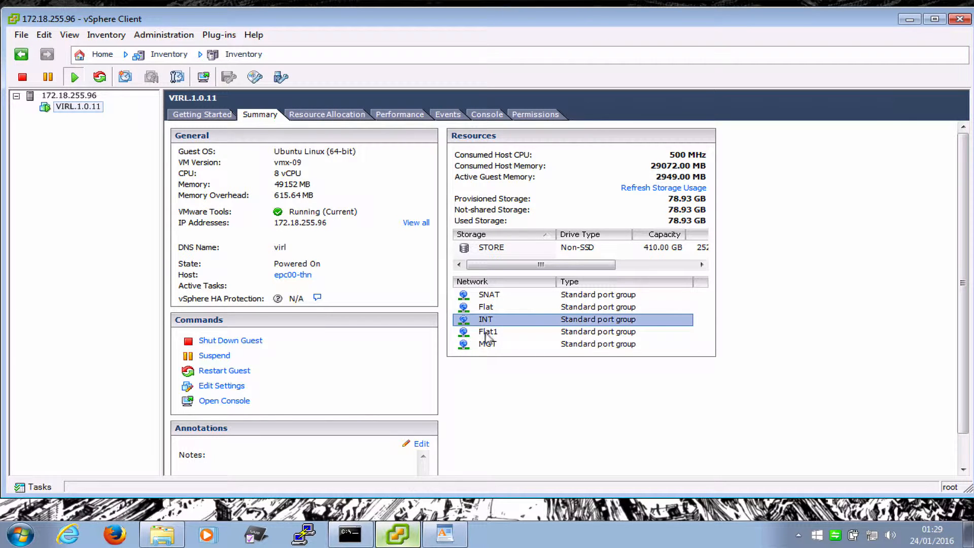
{"action": "left_click", "coordinate": [486, 294]}
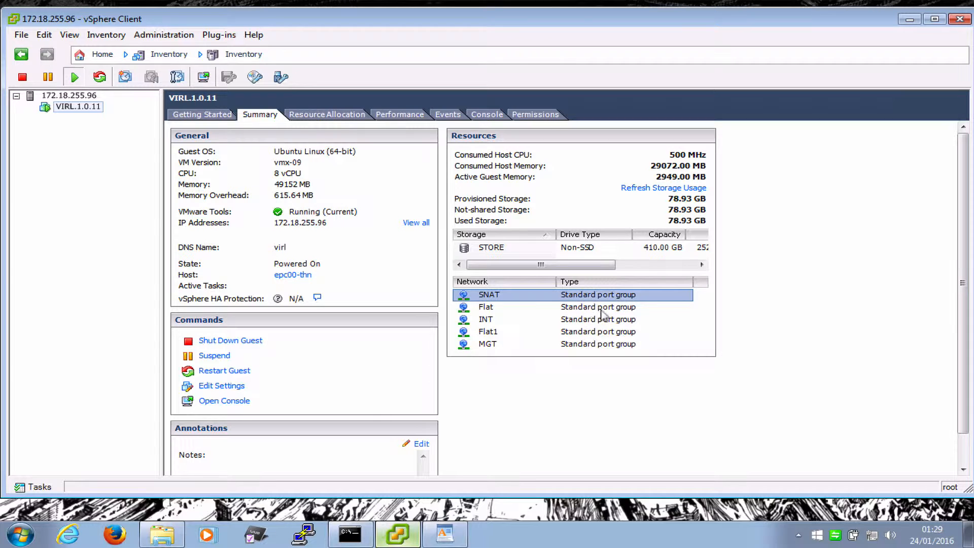
{"action": "left_click", "coordinate": [487, 343]}
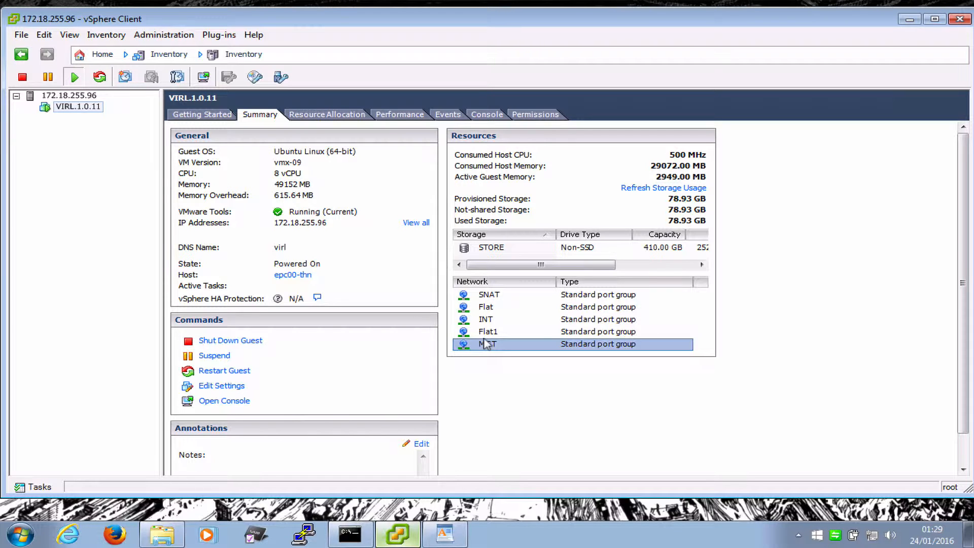
{"action": "left_click", "coordinate": [485, 306]}
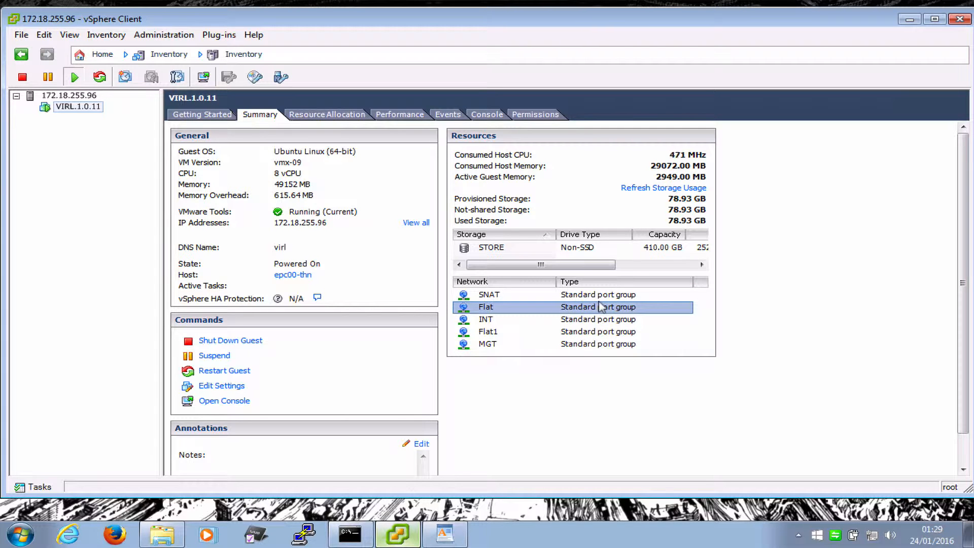
Switch to VM Maestro and inspect flat-1 and its link to R1 in the node editor, clearing the selection when done.
{"action": "key", "text": "ctrl+Left"}
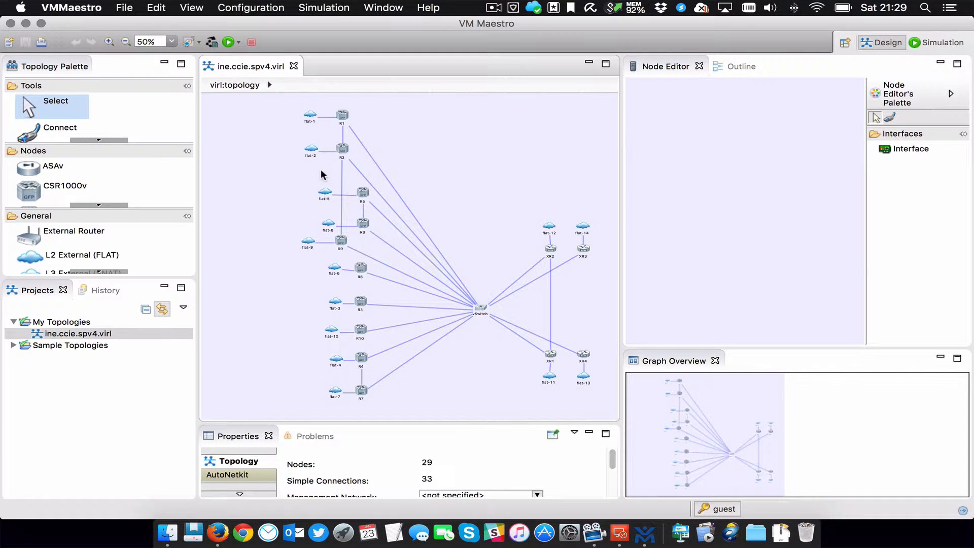
{"action": "left_click", "coordinate": [312, 117]}
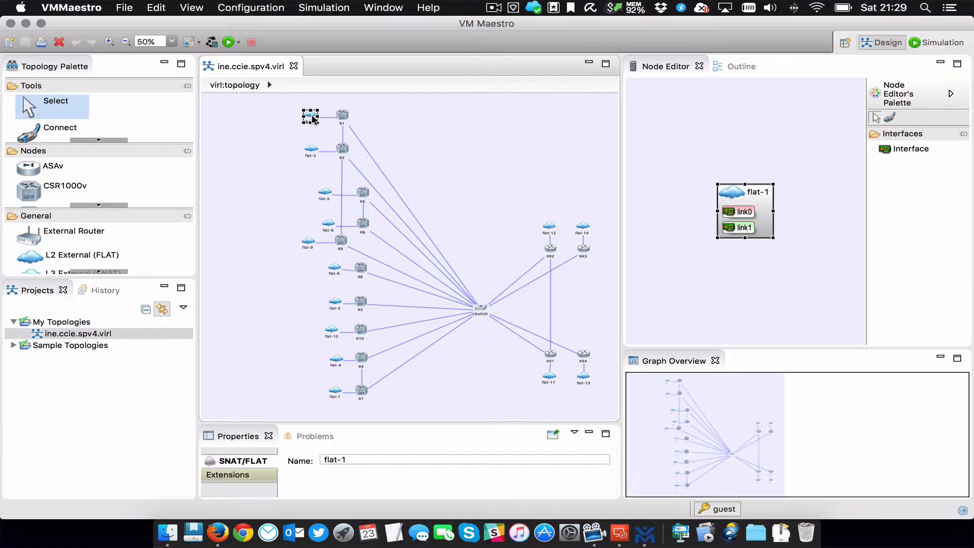
{"action": "left_click", "coordinate": [277, 156]}
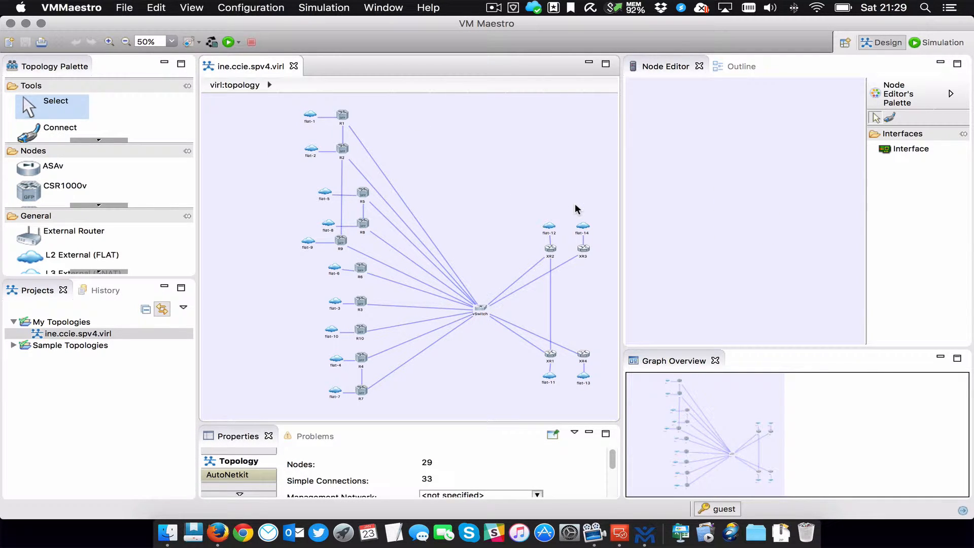
{"action": "left_click", "coordinate": [310, 118]}
{"action": "left_click", "coordinate": [327, 117]}
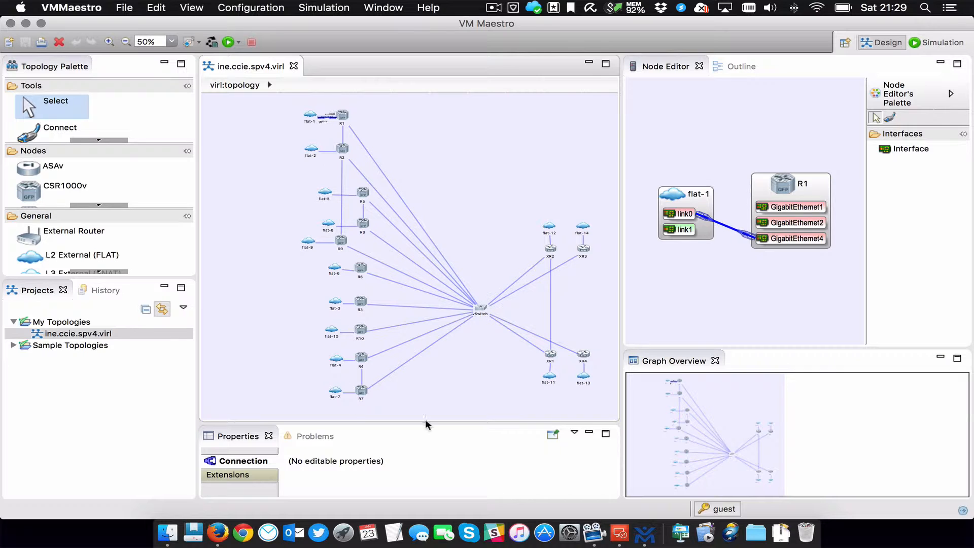
{"action": "left_click", "coordinate": [460, 173]}
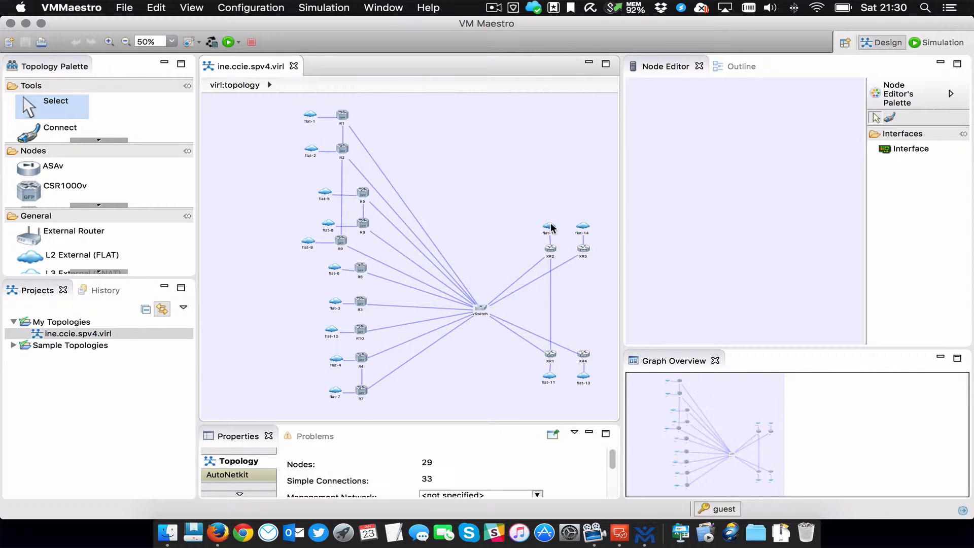
Launch a simulation of the ine.ccie.spv4.virl topology and accept opening the Simulation perspective.
{"action": "left_click", "coordinate": [229, 42]}
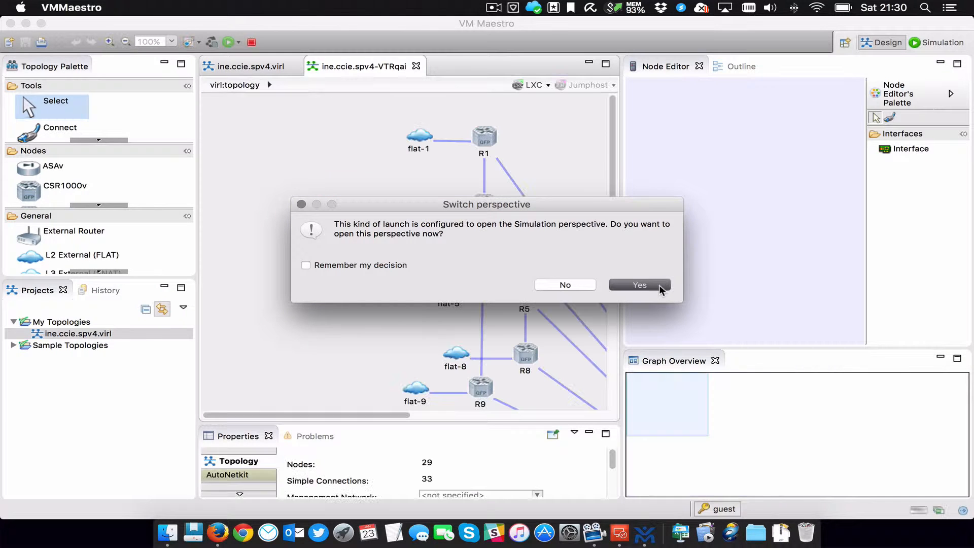
{"action": "left_click", "coordinate": [659, 285]}
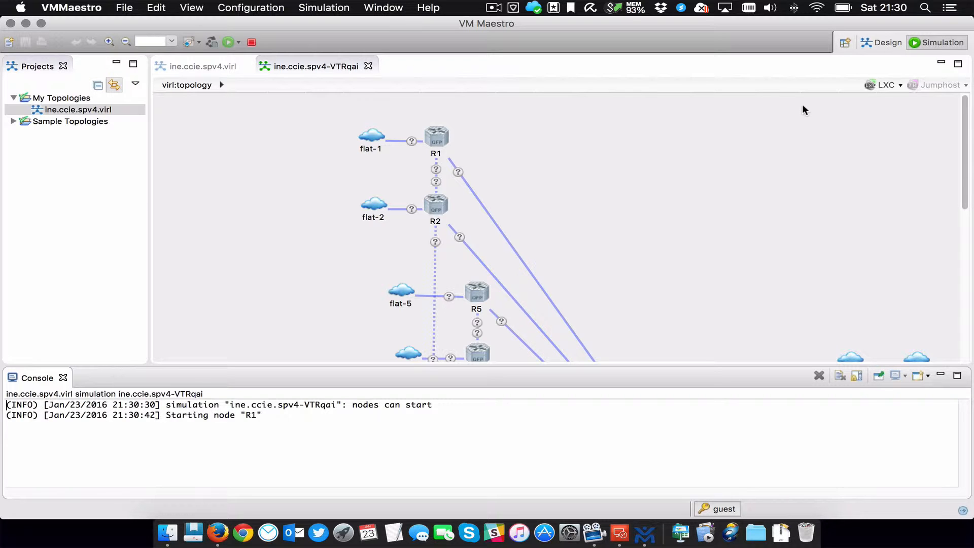
Switch to the vSphere Client and examine the real-time CPU performance chart of host 172.18.255.96.
{"action": "key", "text": "ctrl+Right"}
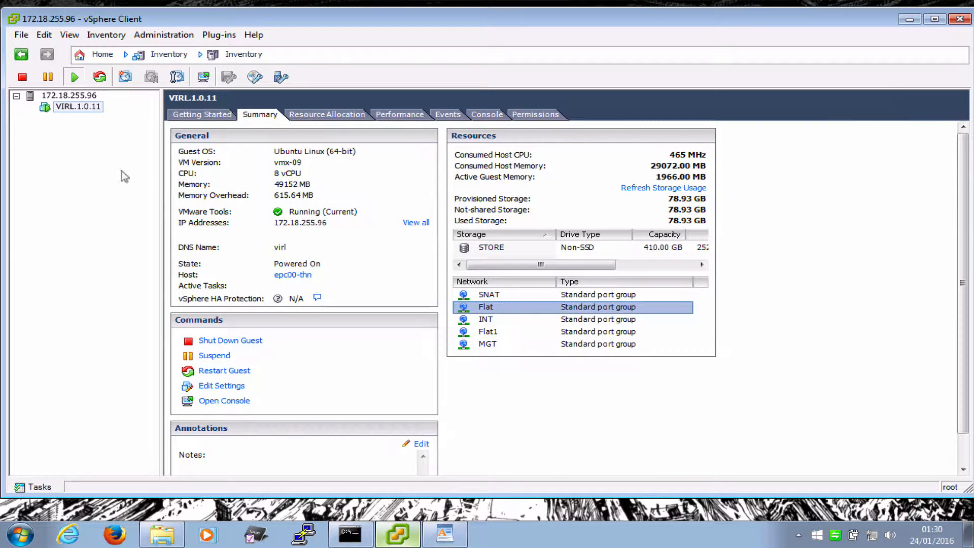
{"action": "left_click", "coordinate": [61, 94]}
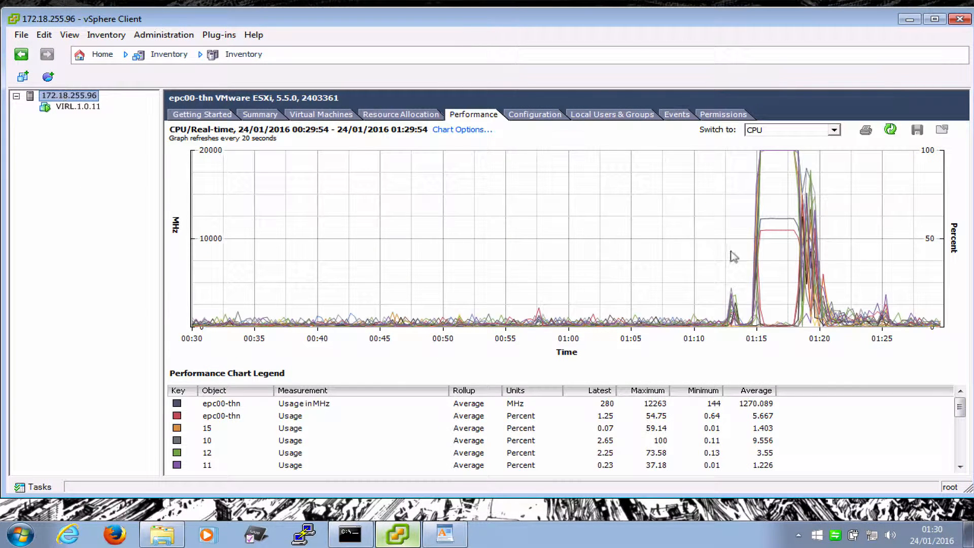
{"action": "mouse_move", "coordinate": [803, 239]}
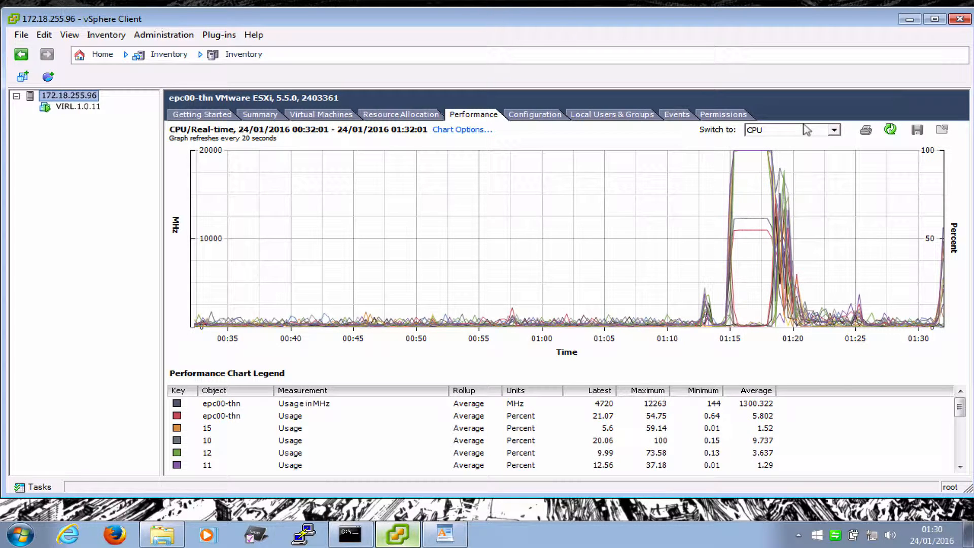
{"action": "left_click", "coordinate": [804, 127]}
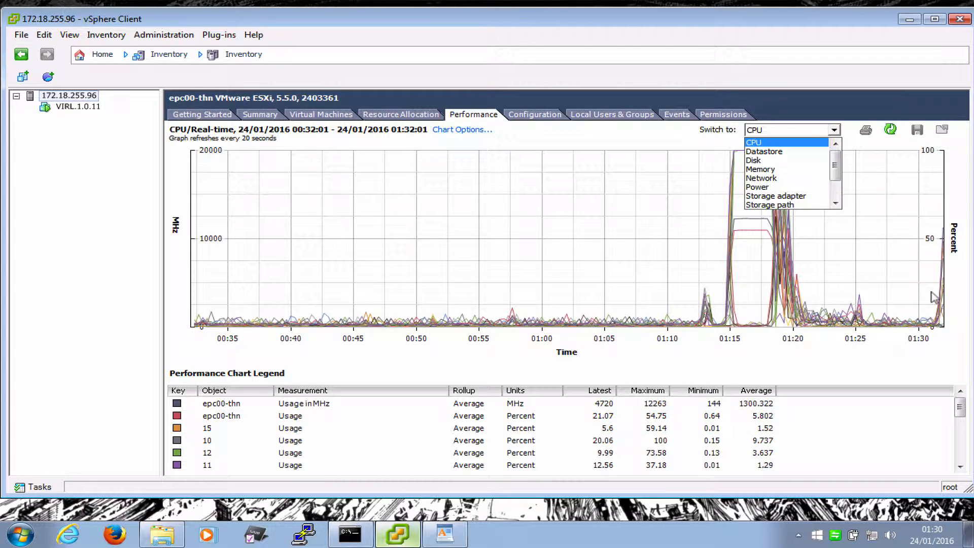
{"action": "left_click", "coordinate": [899, 266]}
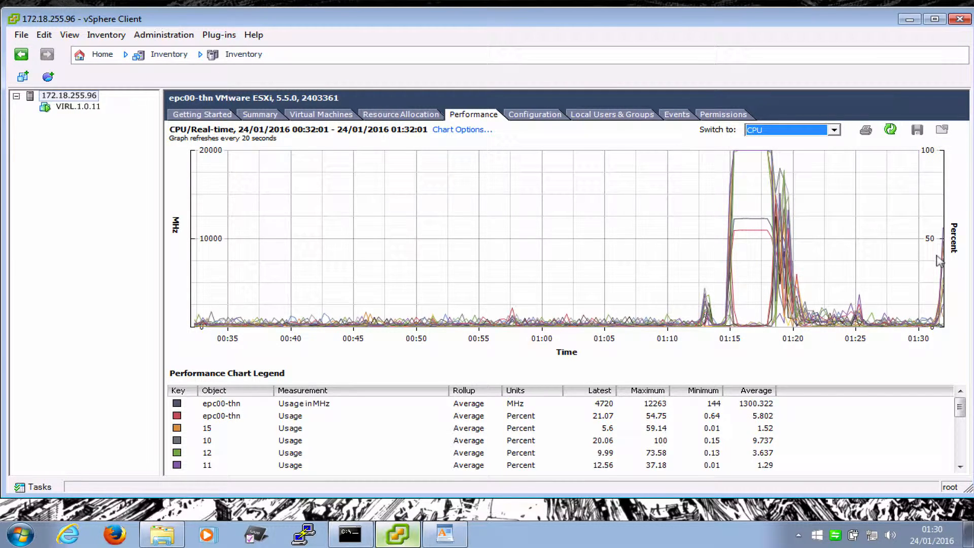
Examine the host's real-time memory chart, including its most recent data points, and return to the CPU chart.
{"action": "left_click", "coordinate": [817, 130]}
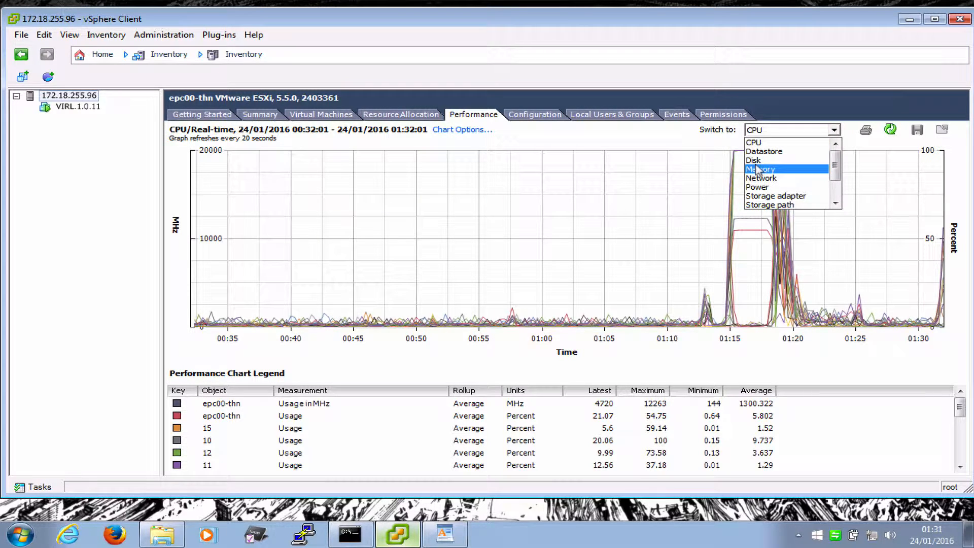
{"action": "left_click", "coordinate": [770, 170]}
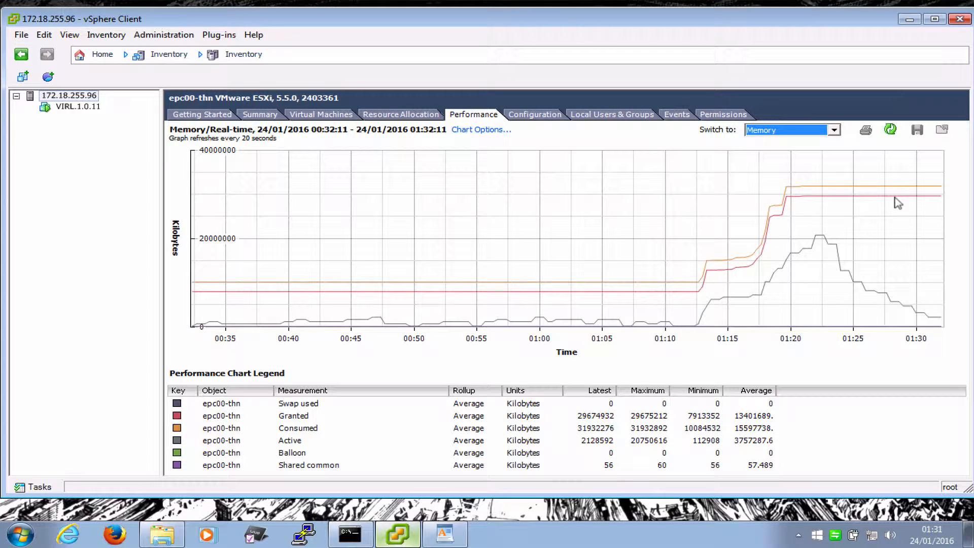
{"action": "mouse_move", "coordinate": [814, 198]}
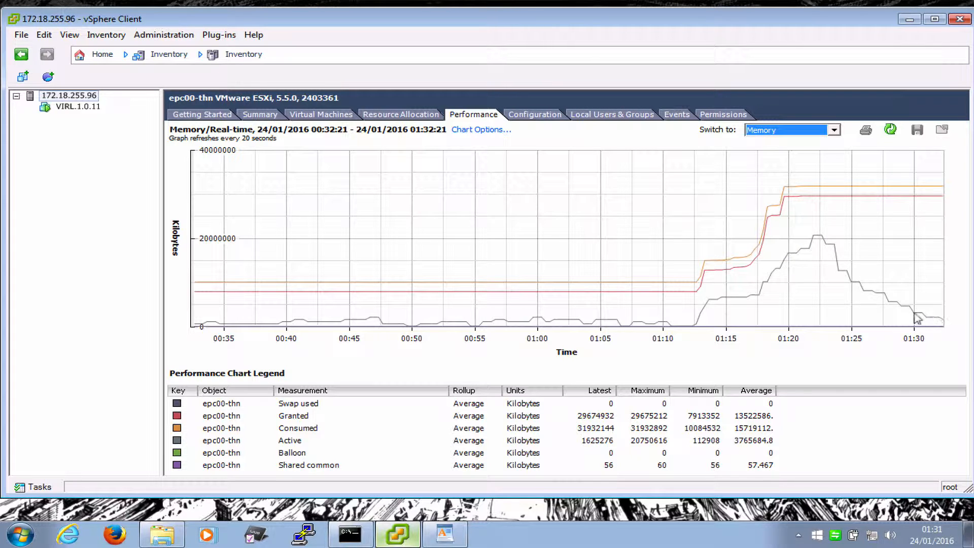
{"action": "mouse_move", "coordinate": [936, 315]}
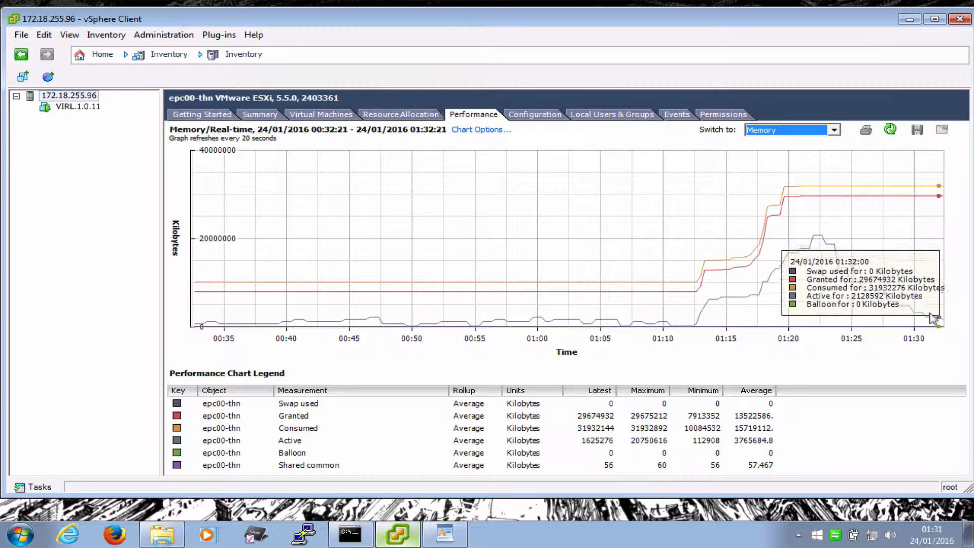
{"action": "left_click", "coordinate": [792, 128]}
{"action": "left_click_drag", "start_coordinate": [834, 167], "coordinate": [834, 147]}
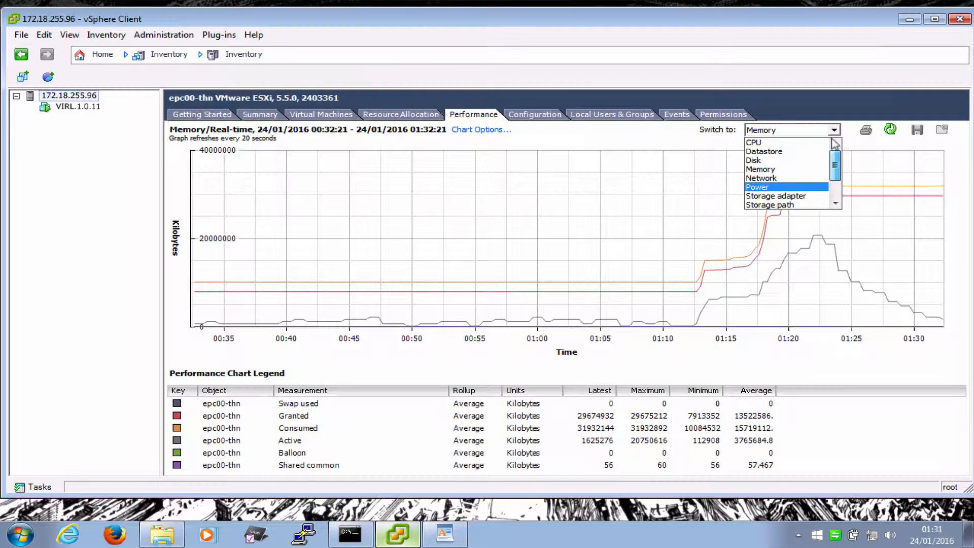
{"action": "left_click", "coordinate": [786, 144]}
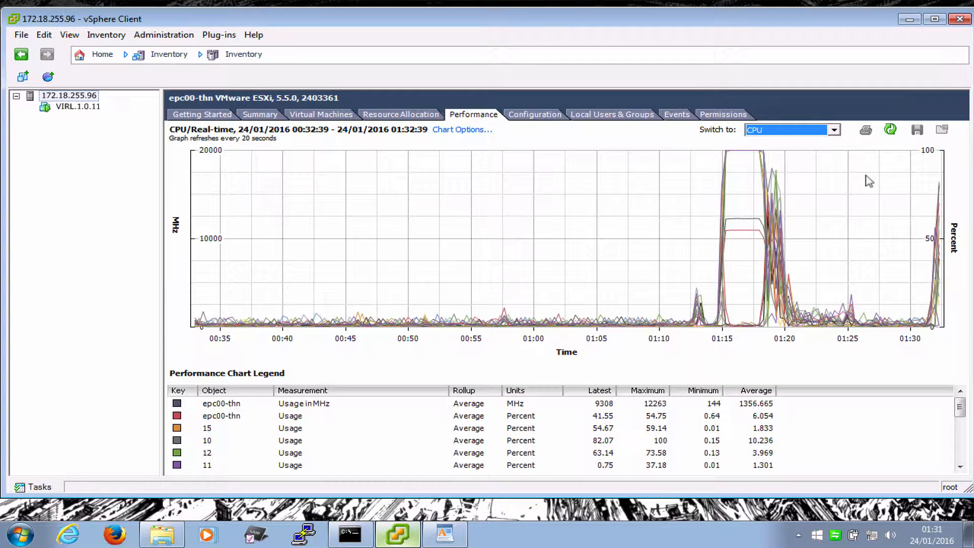
{"action": "mouse_move", "coordinate": [868, 180]}
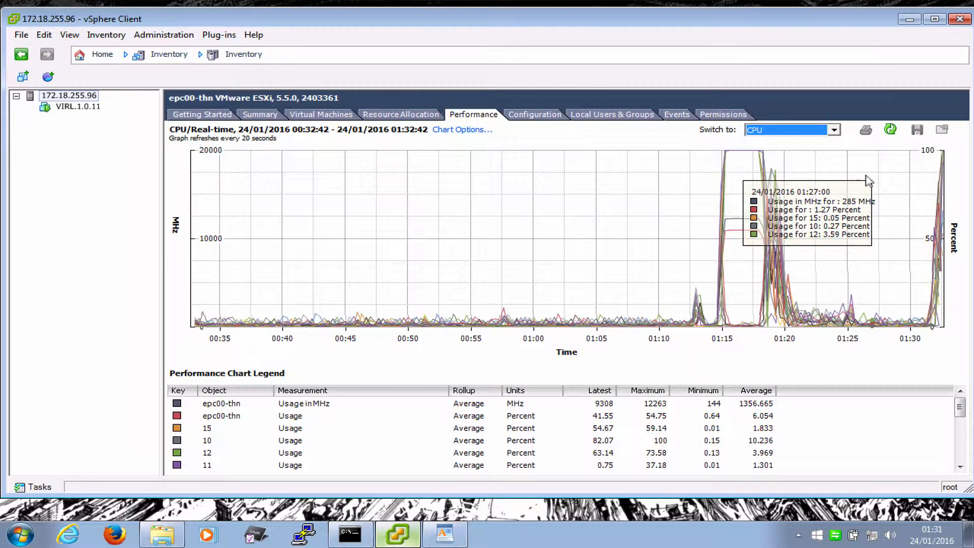
Switch to VM Maestro, check R2's connection options in the running simulation and view R1's console boot output.
{"action": "key", "text": "ctrl+Left"}
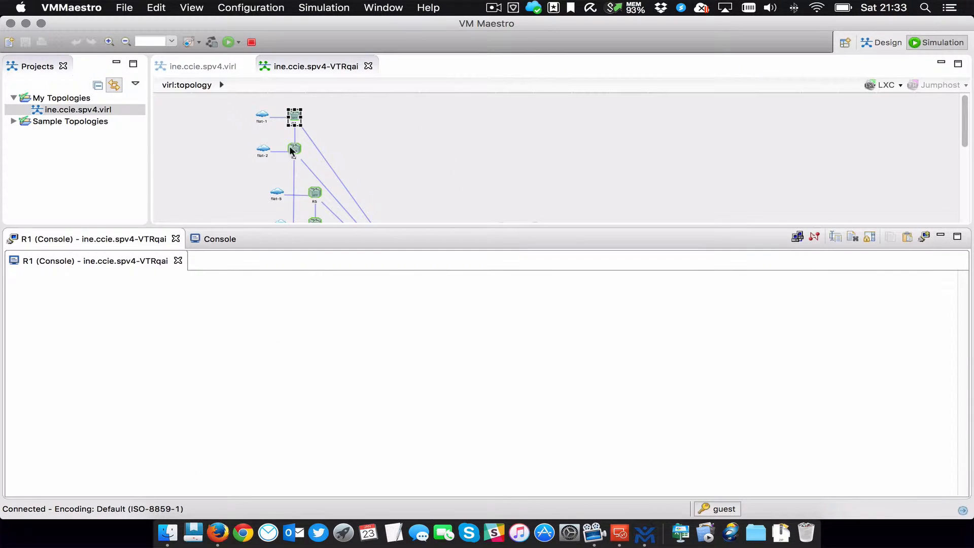
{"action": "left_click", "coordinate": [295, 151]}
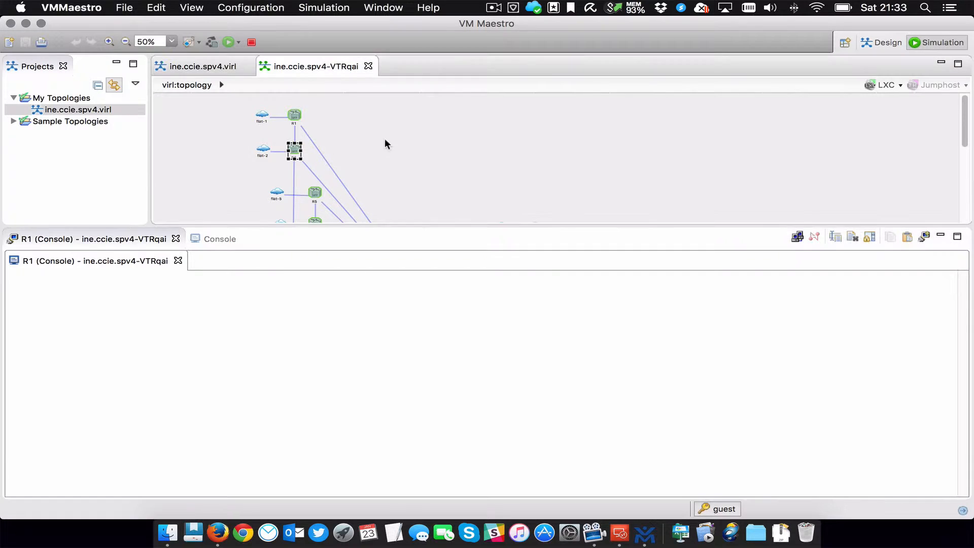
{"action": "right_click", "coordinate": [294, 150]}
{"action": "mouse_move", "coordinate": [344, 154]}
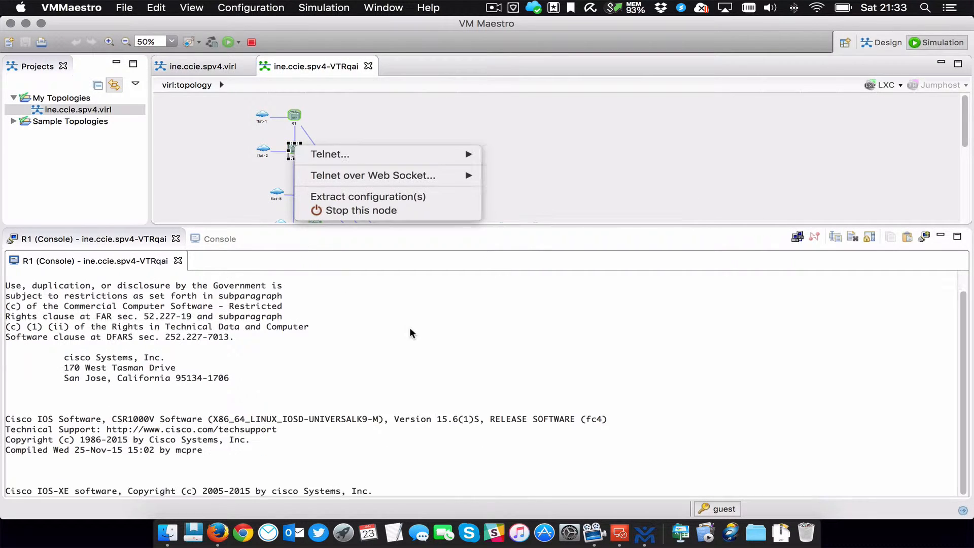
{"action": "left_click", "coordinate": [424, 386]}
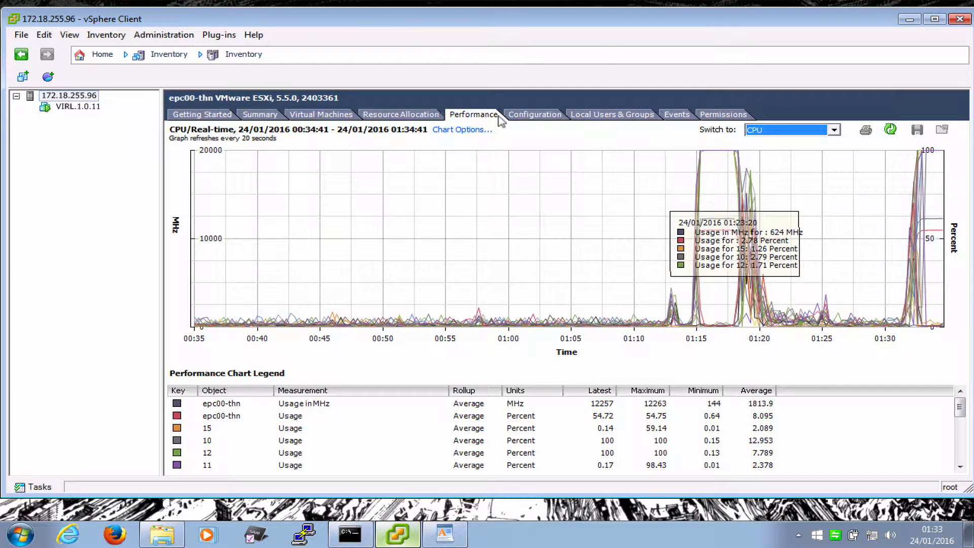
Review the ESXi host's memory usage while the nodes boot, and switch the performance chart back to CPU.
{"action": "left_click", "coordinate": [834, 130]}
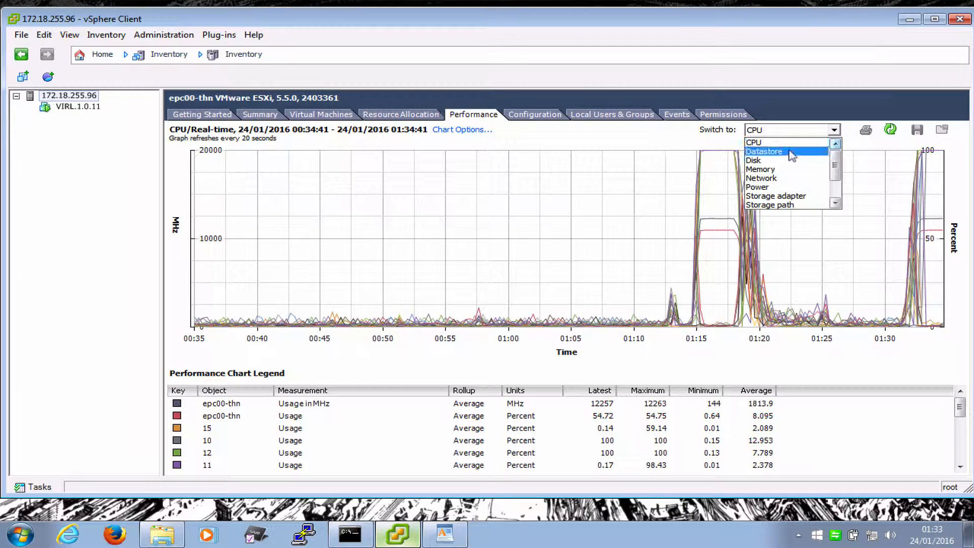
{"action": "left_click", "coordinate": [778, 168]}
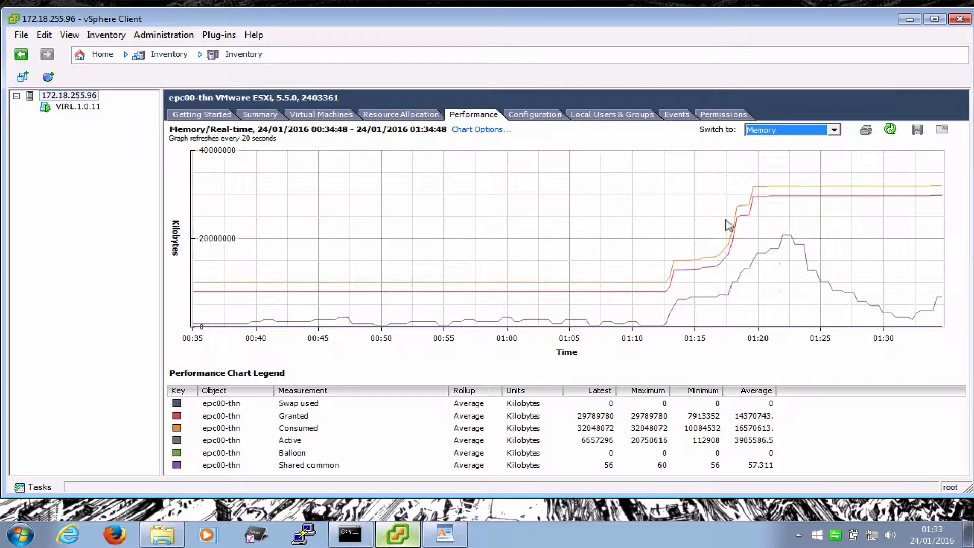
{"action": "mouse_move", "coordinate": [935, 303]}
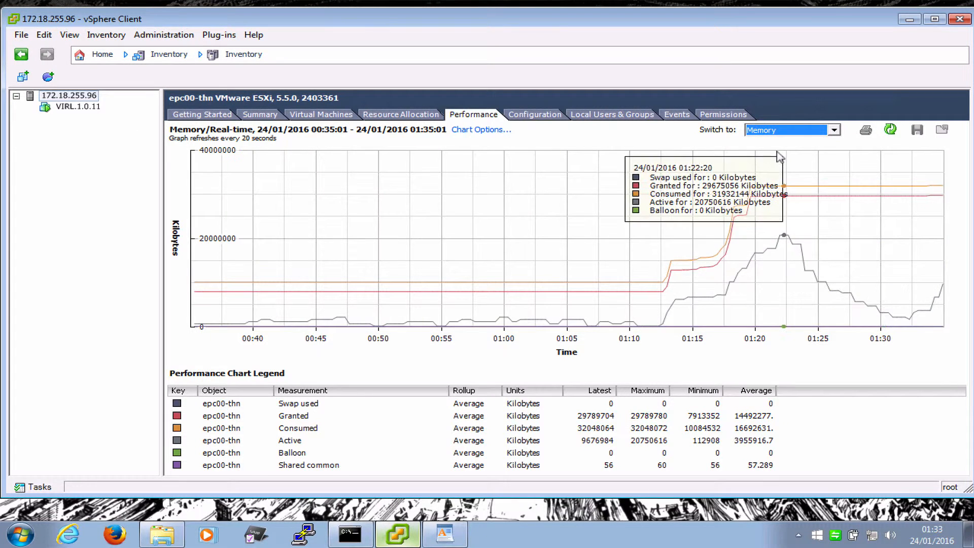
{"action": "left_click", "coordinate": [795, 130]}
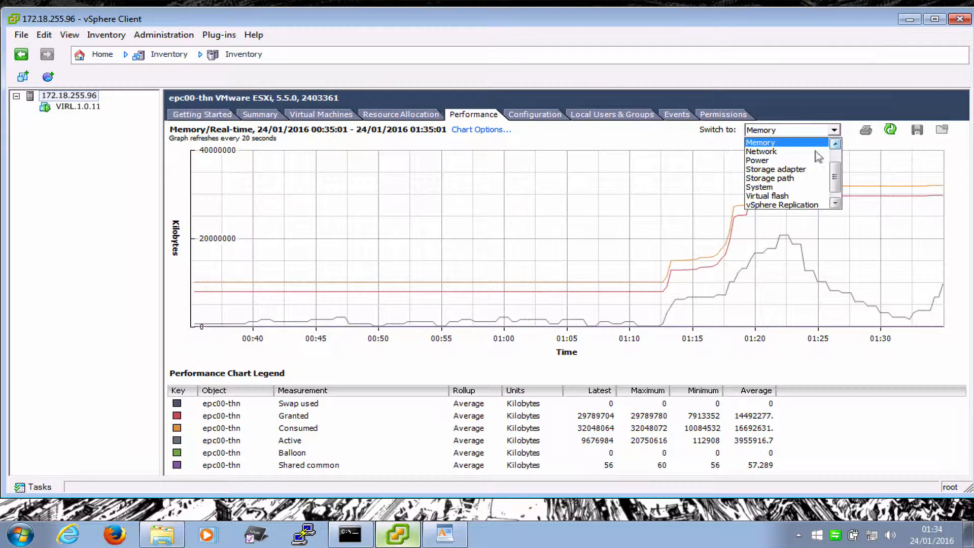
{"action": "scroll", "coordinate": [832, 137], "scroll_direction": "up", "scroll_amount": 1}
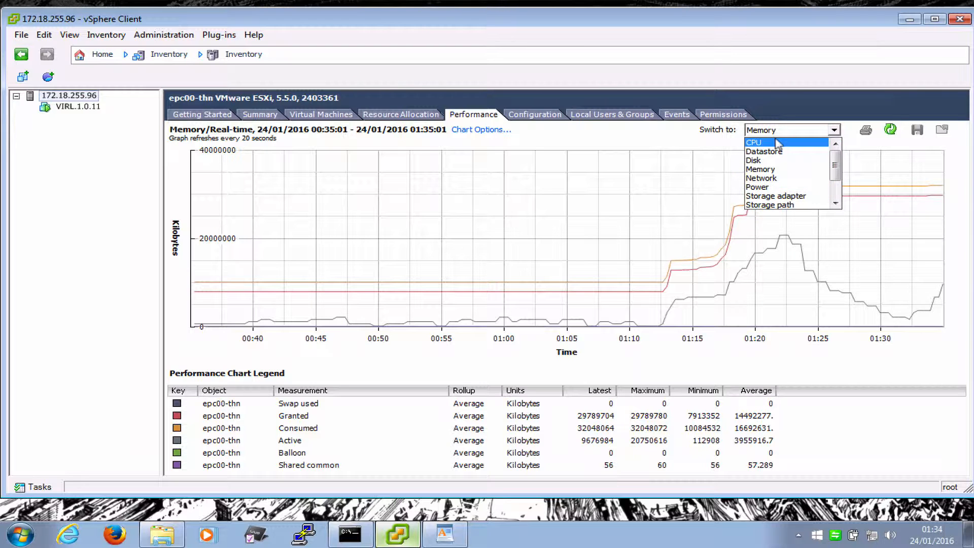
{"action": "left_click", "coordinate": [779, 143]}
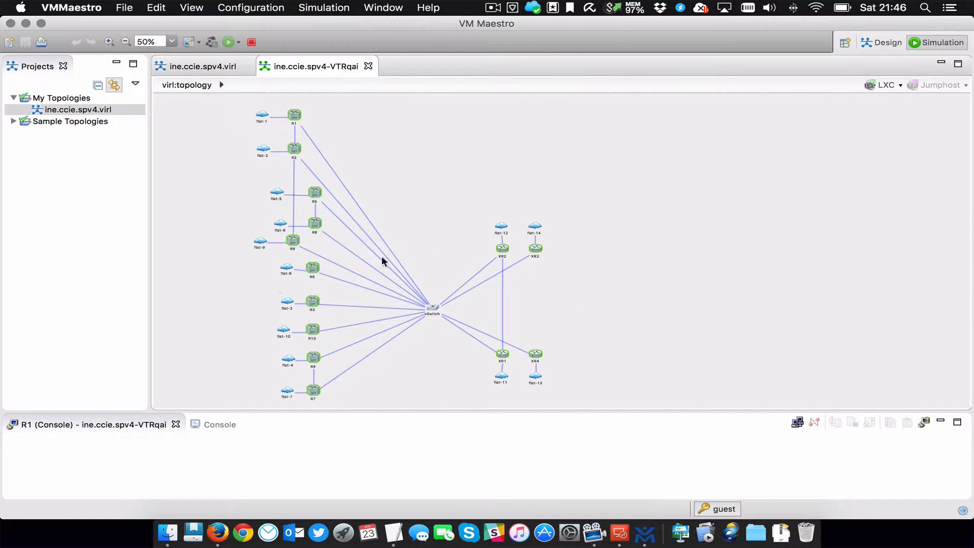
Switch to the vSphere Client and compare the host's CPU and memory performance charts with the simulated nodes running.
{"action": "left_click", "coordinate": [620, 533]}
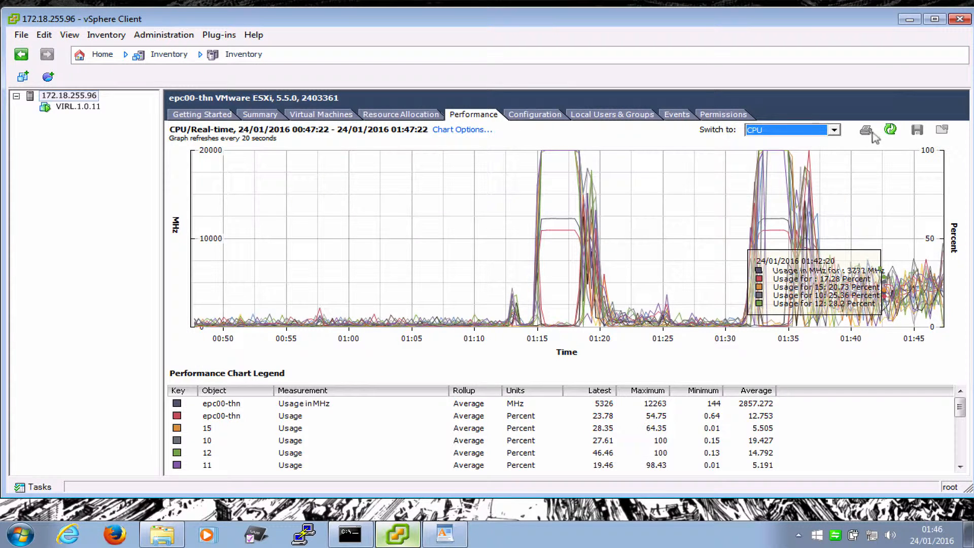
{"action": "left_click", "coordinate": [821, 130]}
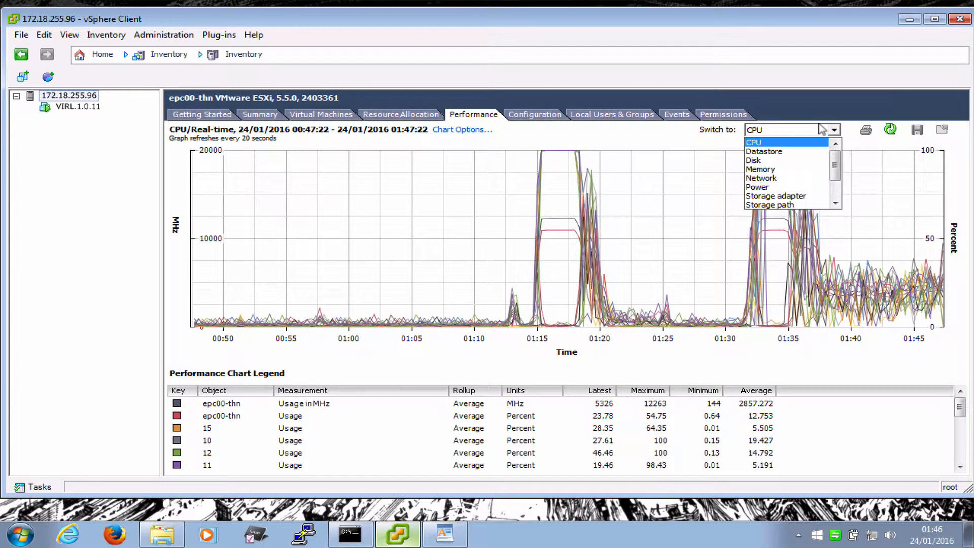
{"action": "left_click", "coordinate": [782, 169]}
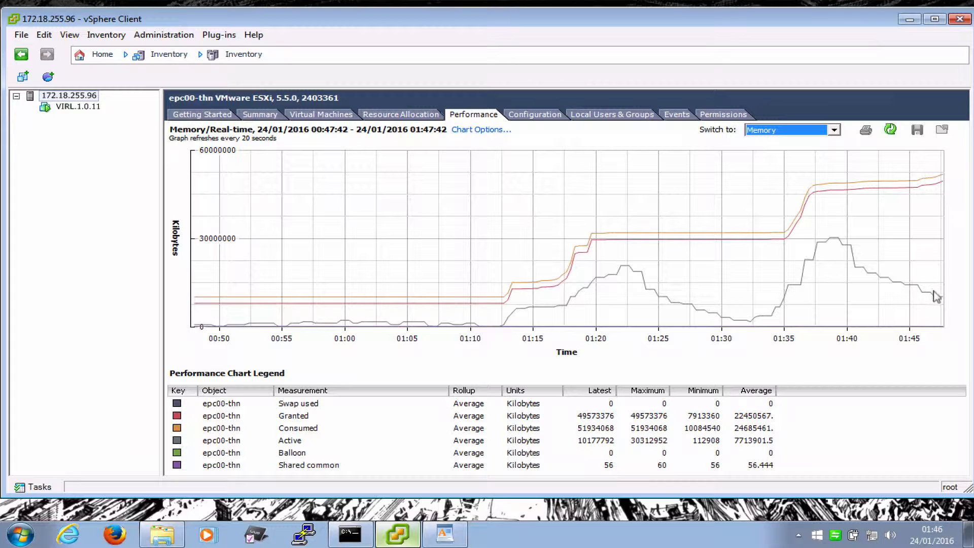
{"action": "mouse_move", "coordinate": [936, 297]}
{"action": "mouse_move", "coordinate": [936, 181]}
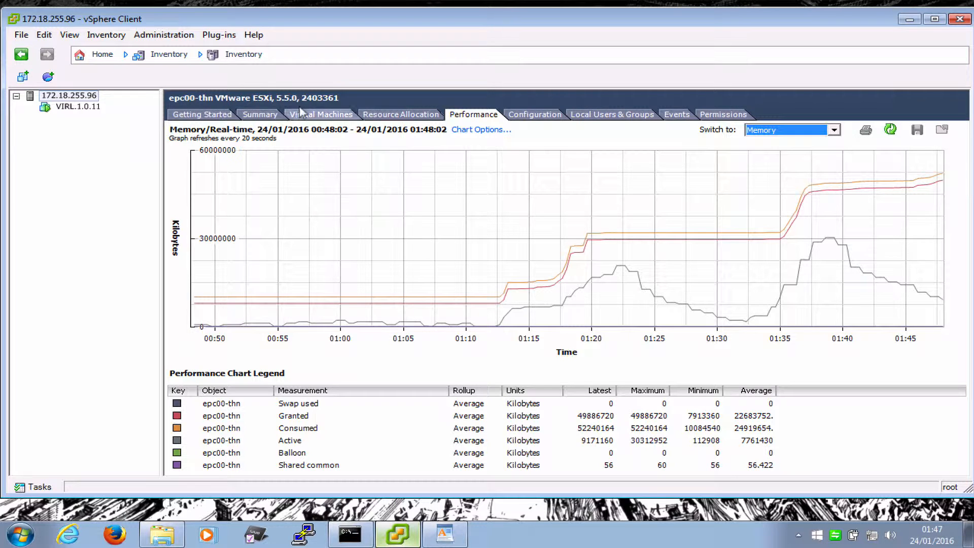
Open the VIRL.1.0.11 VM's summary and review its consumed host CPU, consumed host memory and active guest memory.
{"action": "left_click", "coordinate": [58, 97]}
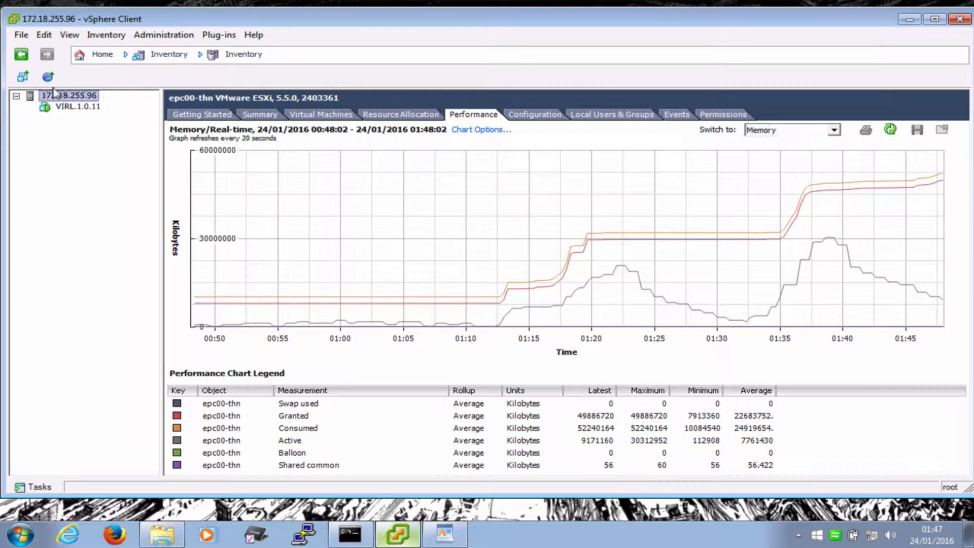
{"action": "left_click", "coordinate": [79, 107]}
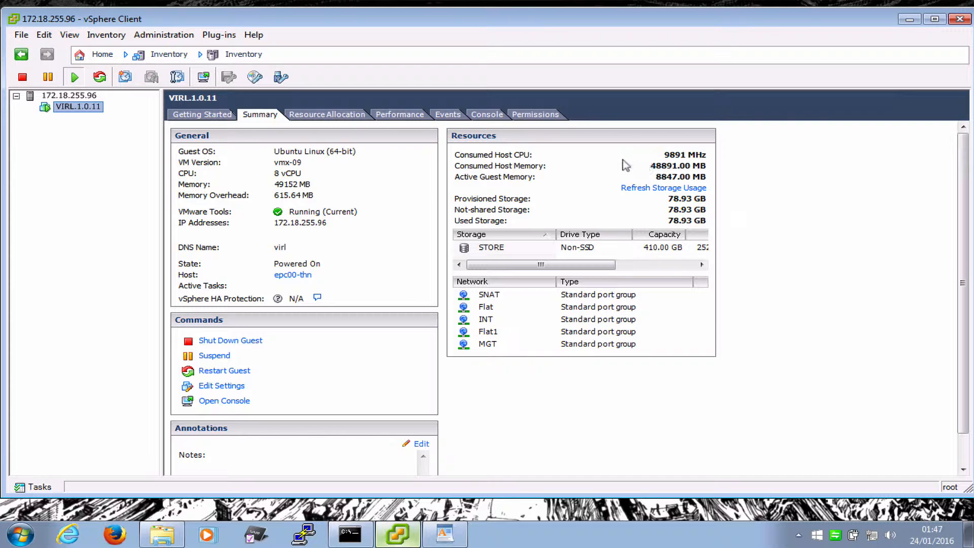
Review the VIRL.1.0.11 VM's resource allocation, then its hardware list and memory reservation settings, leaving them without changes.
{"action": "left_click", "coordinate": [314, 114]}
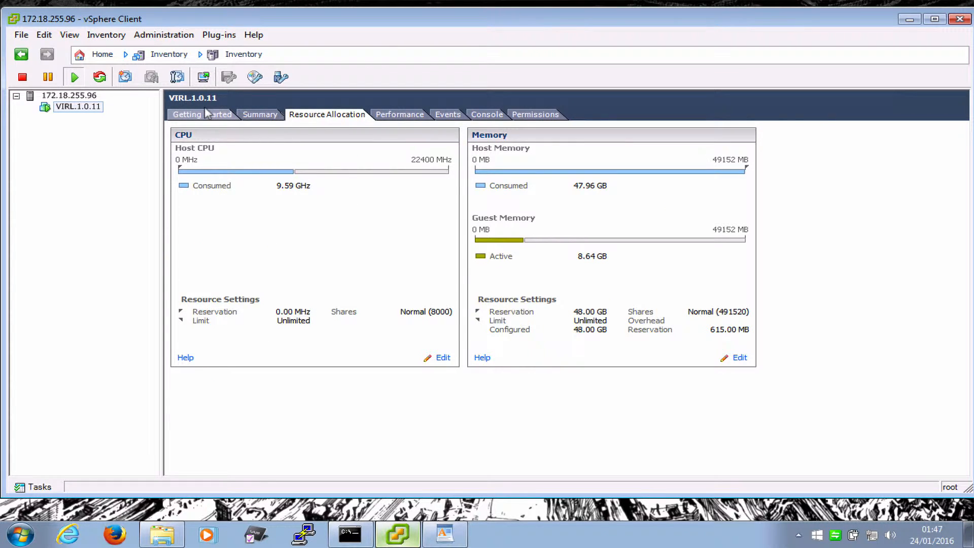
{"action": "left_click", "coordinate": [260, 114]}
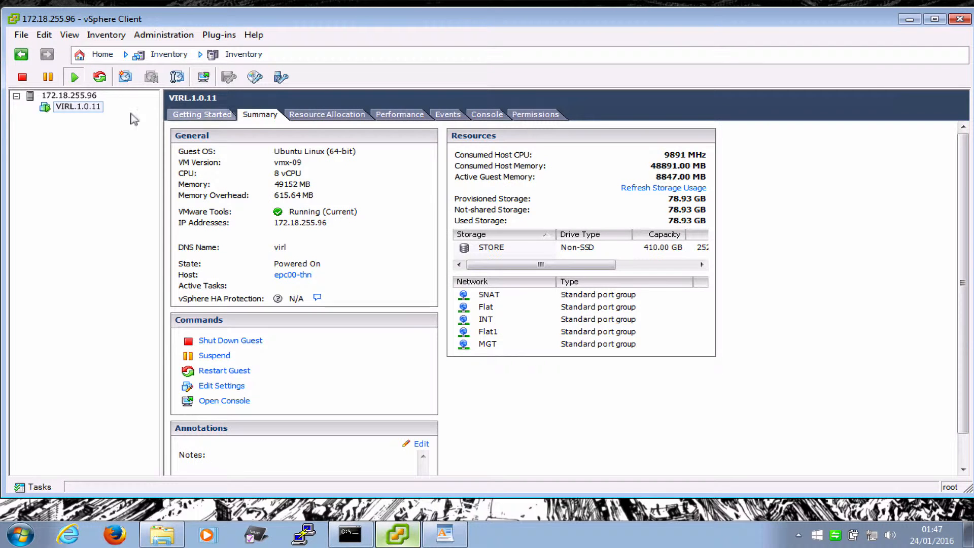
{"action": "right_click", "coordinate": [81, 107]}
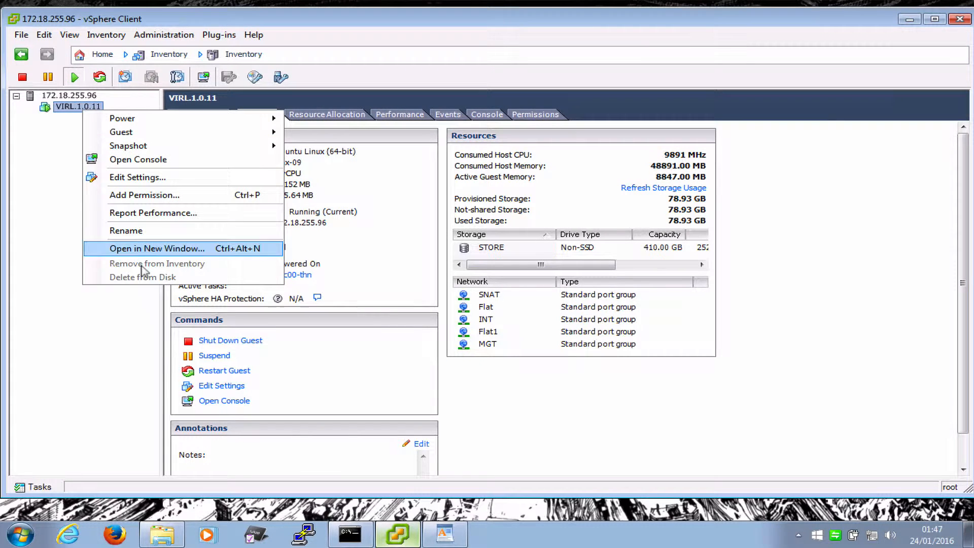
{"action": "left_click", "coordinate": [158, 177]}
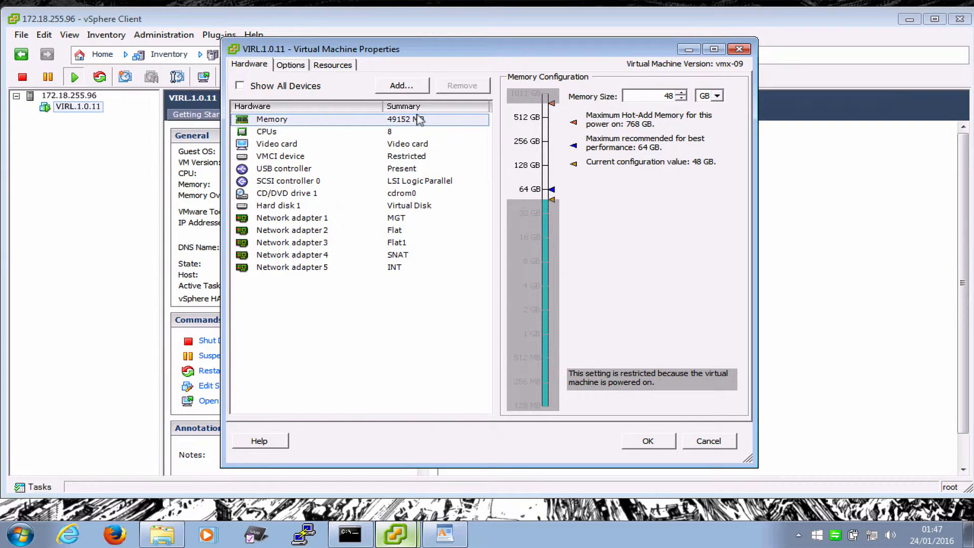
{"action": "left_click", "coordinate": [346, 66]}
{"action": "left_click", "coordinate": [279, 103]}
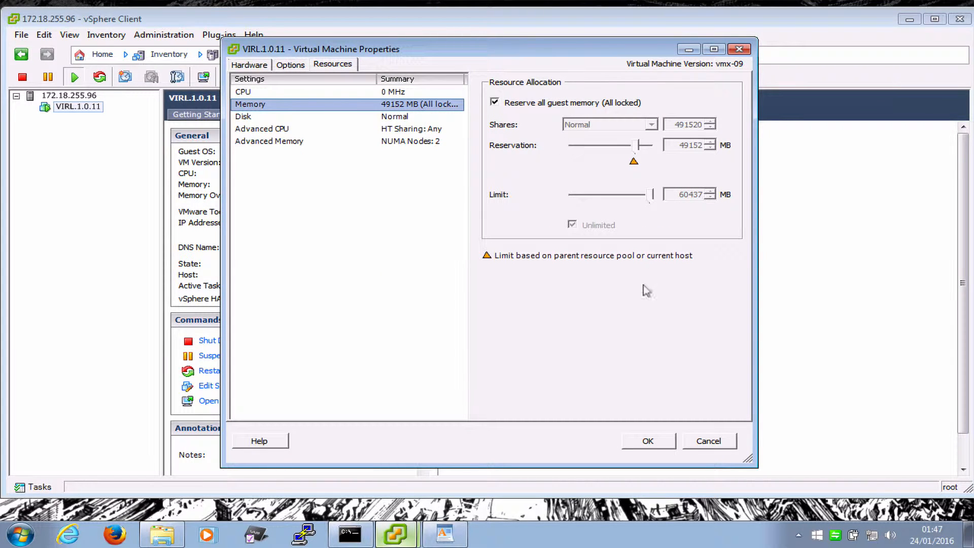
{"action": "left_click", "coordinate": [710, 441]}
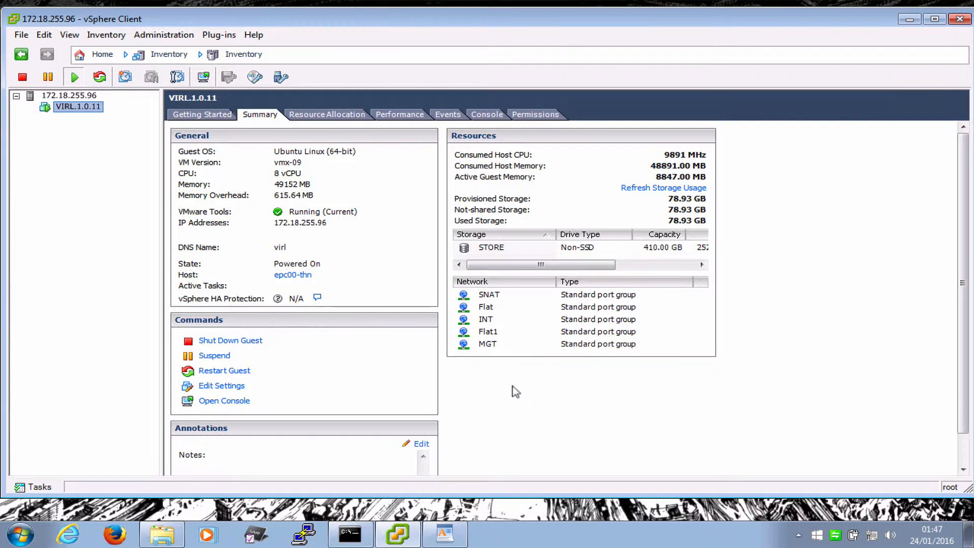
Switch to VM Maestro and review R1's Telnet options for its console, monitor and external ports.
{"action": "key", "text": "ctrl+Left"}
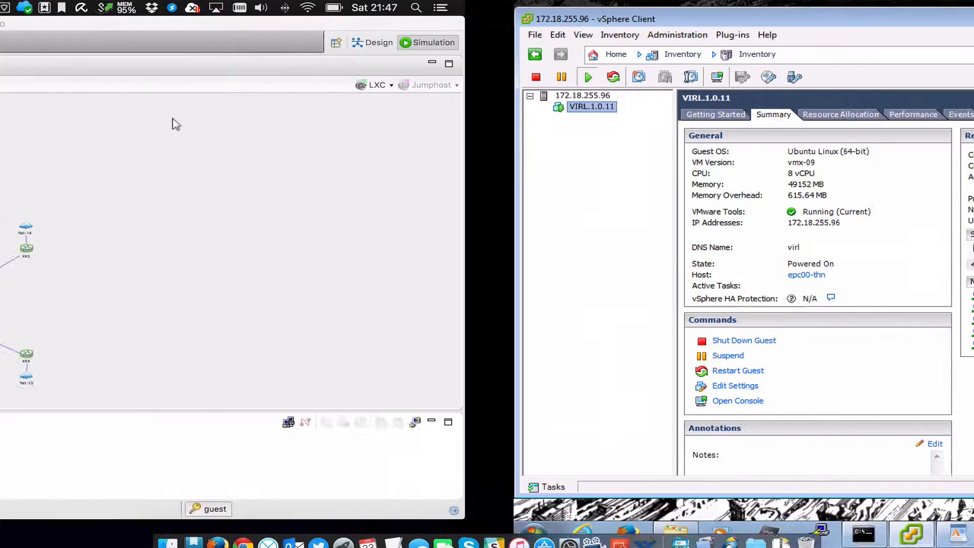
{"action": "left_click", "coordinate": [79, 8]}
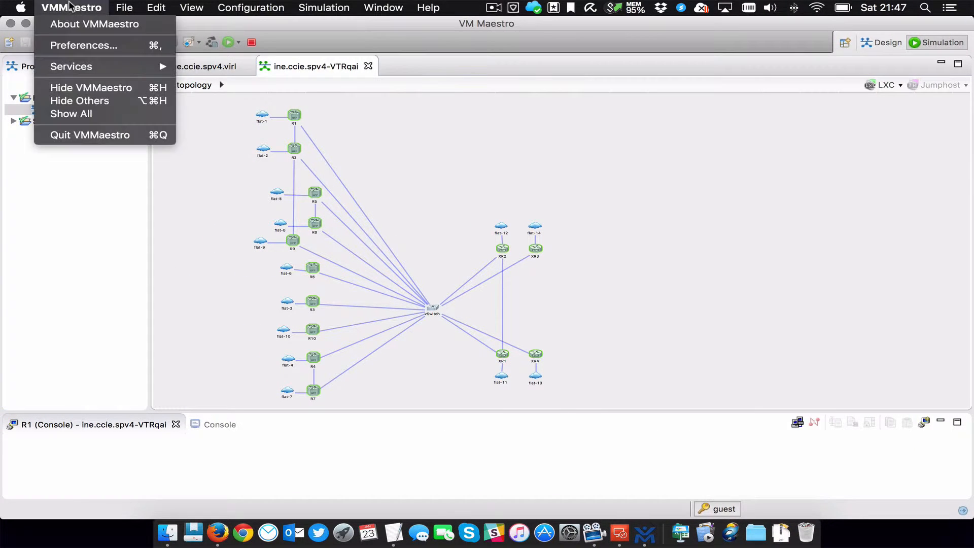
{"action": "left_click", "coordinate": [163, 192]}
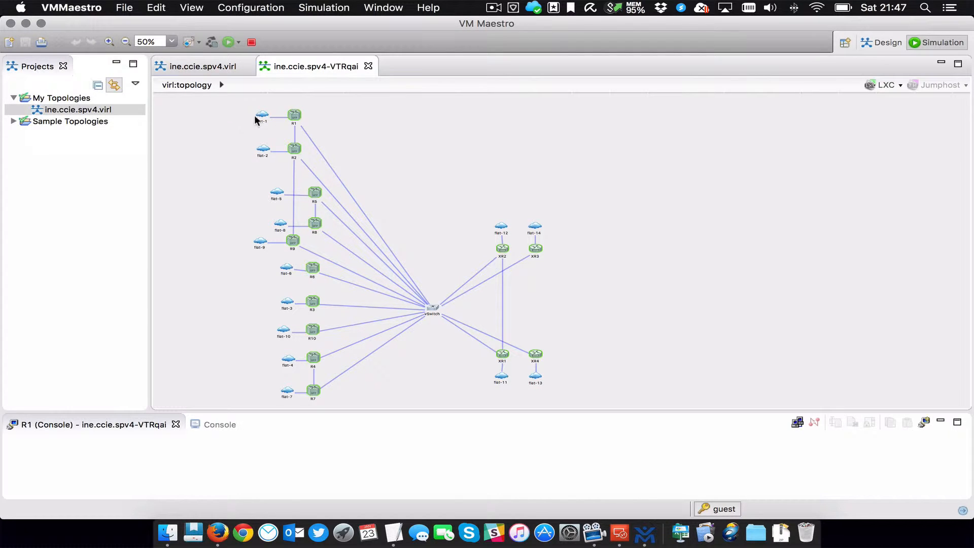
{"action": "right_click", "coordinate": [295, 116]}
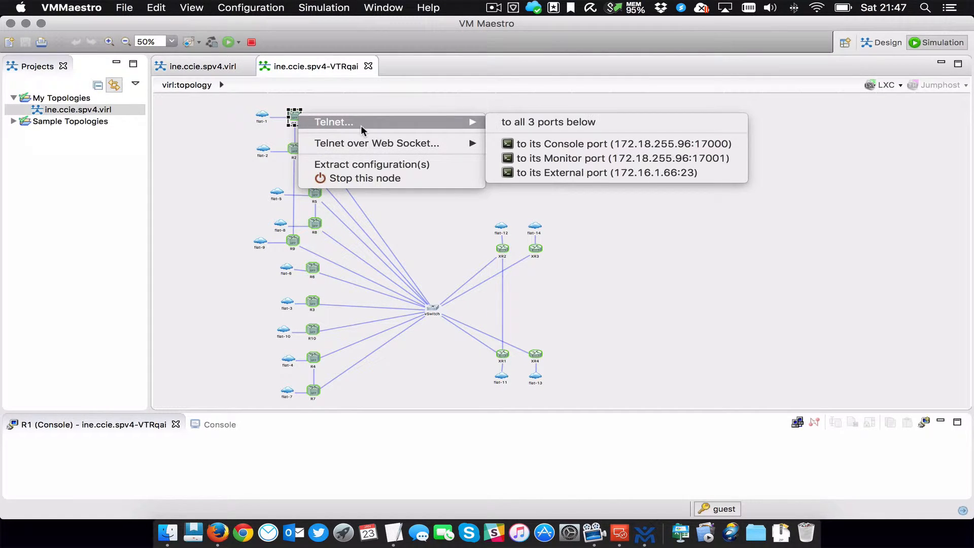
{"action": "mouse_move", "coordinate": [446, 122]}
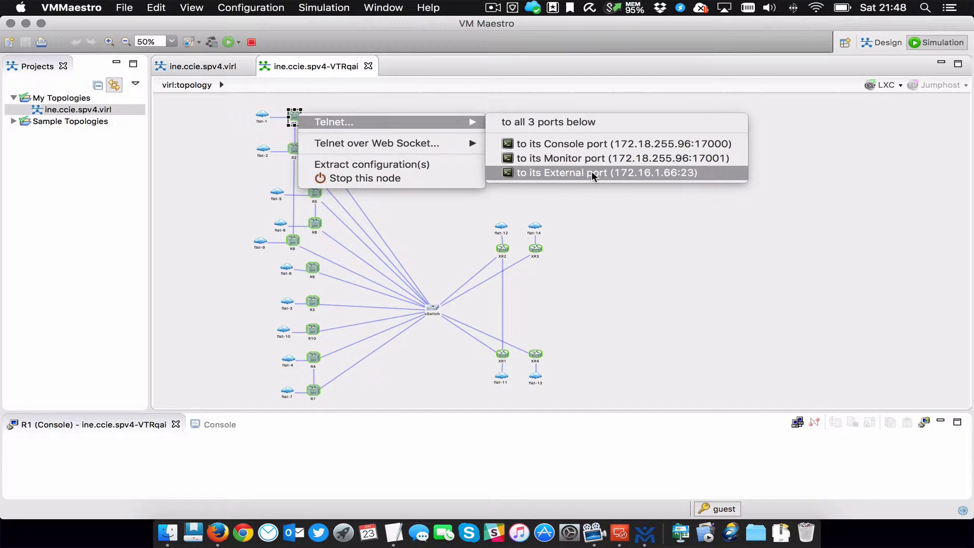
{"action": "left_click", "coordinate": [236, 101]}
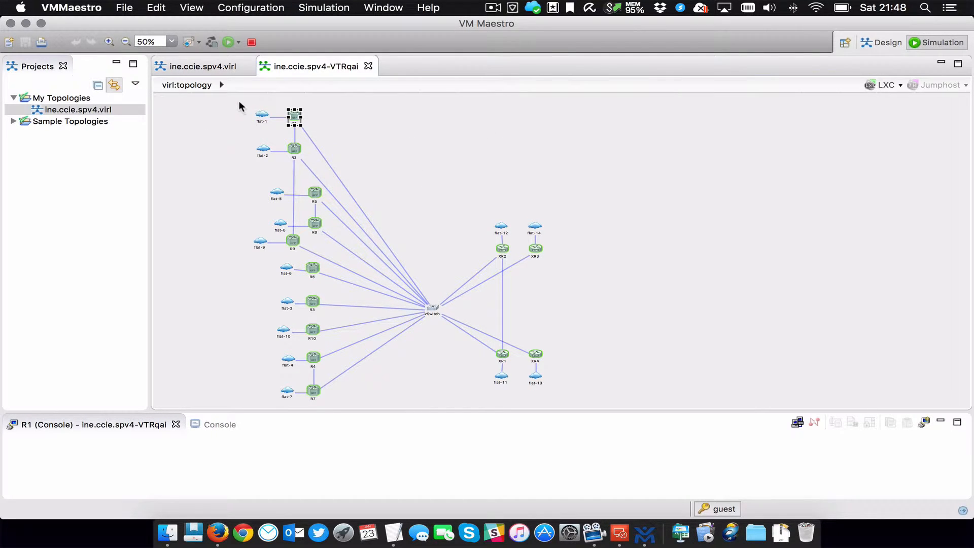
{"action": "left_click_drag", "start_coordinate": [236, 101], "coordinate": [284, 171]}
{"action": "left_click", "coordinate": [243, 131]}
{"action": "left_click", "coordinate": [294, 118]}
{"action": "left_click", "coordinate": [640, 211]}
Open the Cisco Terminal preferences and set nodes to open in external terminal applications.
{"action": "left_click", "coordinate": [74, 7]}
{"action": "left_click", "coordinate": [85, 46]}
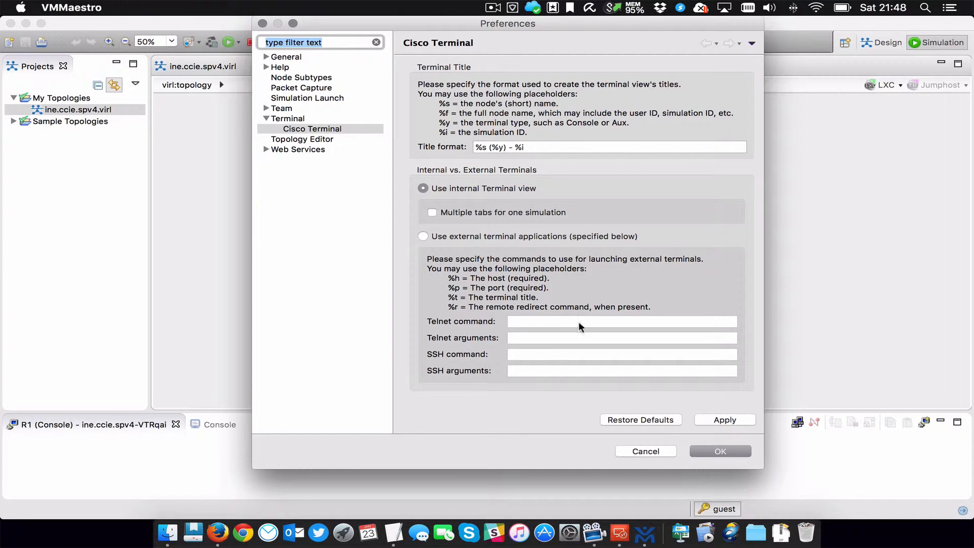
{"action": "left_click", "coordinate": [468, 236]}
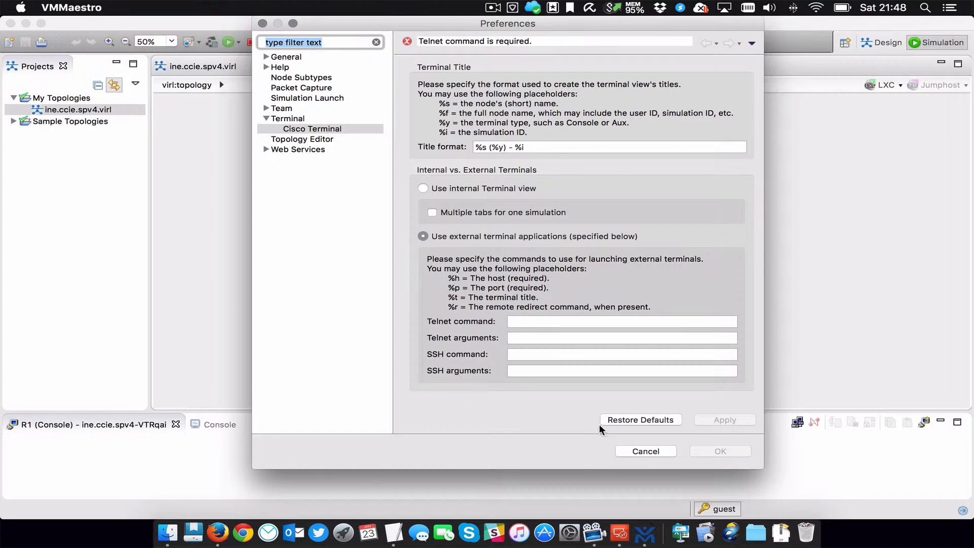
Copy /Applications/Engineer/zoc7.app/Contents/MacOS/./zoc7 from the TextEdit note into the Telnet command setting.
{"action": "left_click", "coordinate": [394, 532]}
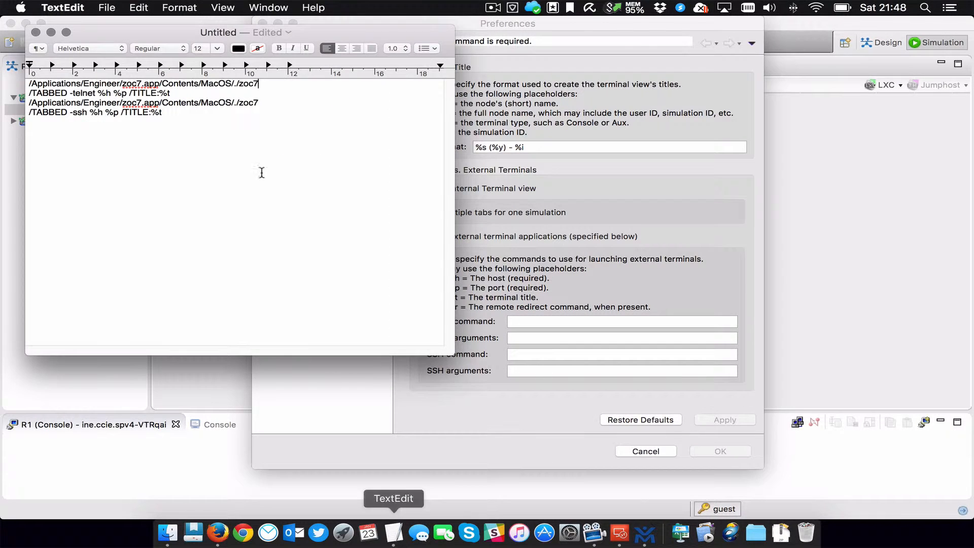
{"action": "left_click_drag", "start_coordinate": [260, 84], "coordinate": [66, 82]}
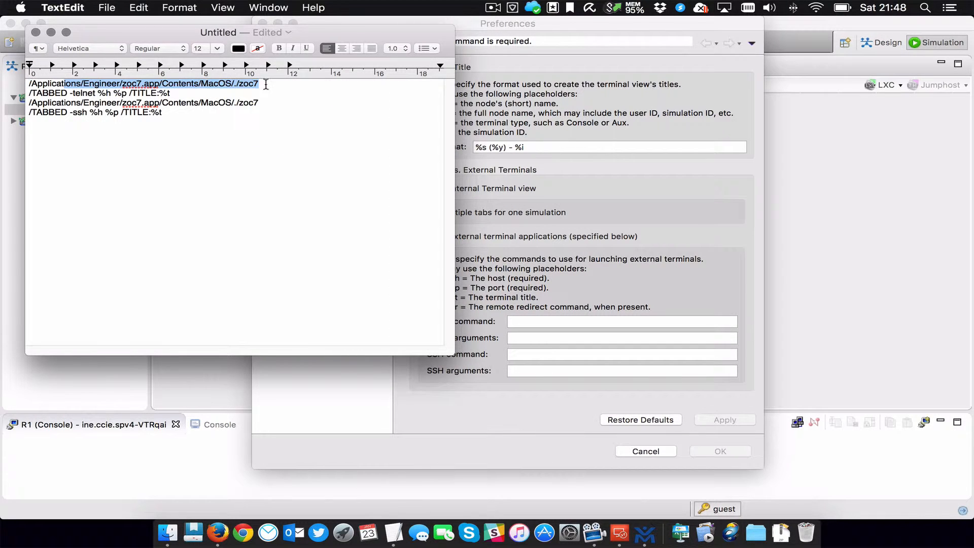
{"action": "left_click_drag", "start_coordinate": [266, 84], "coordinate": [46, 72]}
{"action": "key", "text": "super+c"}
{"action": "left_click", "coordinate": [528, 299]}
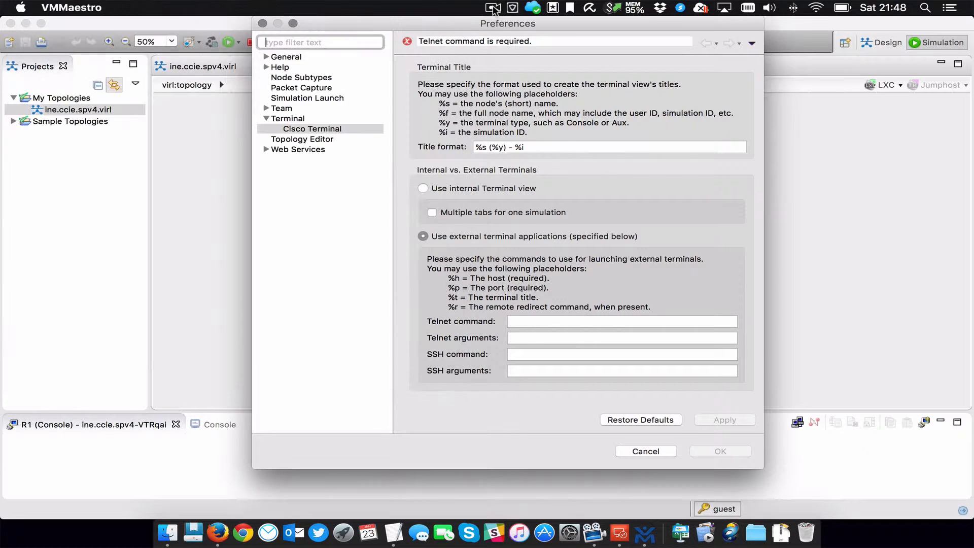
{"action": "left_click_drag", "start_coordinate": [490, 22], "coordinate": [626, 31]}
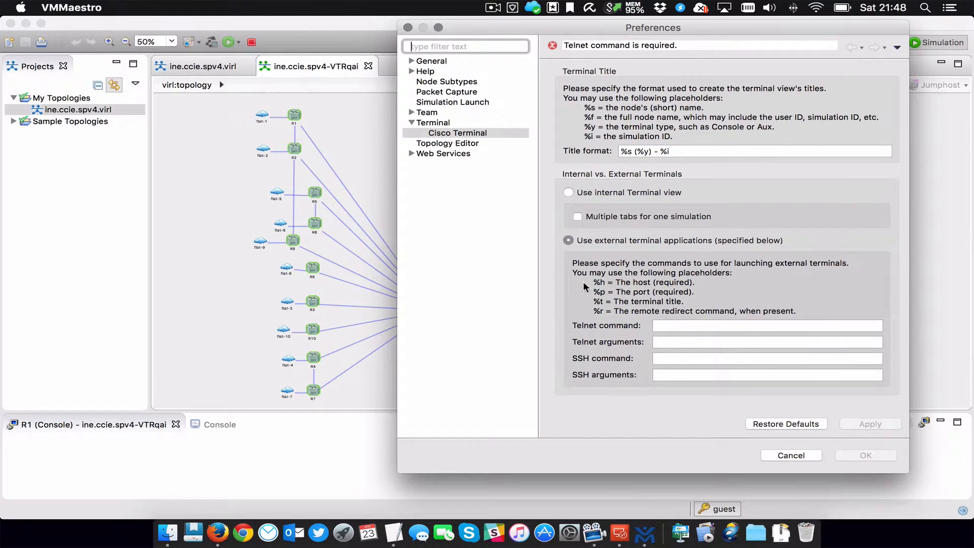
{"action": "left_click", "coordinate": [716, 334]}
{"action": "key", "text": "super+v"}
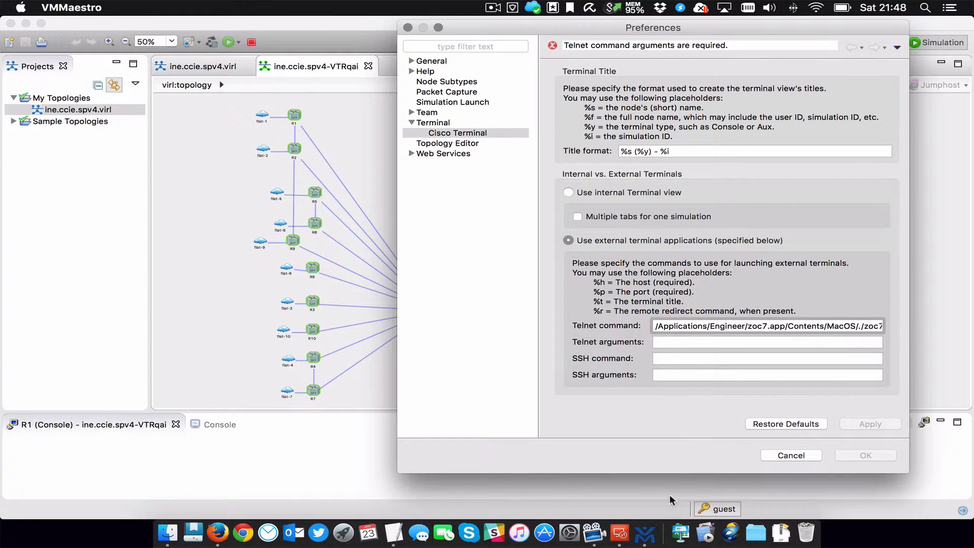
Copy "/TABBED -telnet %h %p /TITLE:%t" from the TextEdit note into the Telnet arguments setting.
{"action": "left_click", "coordinate": [394, 534]}
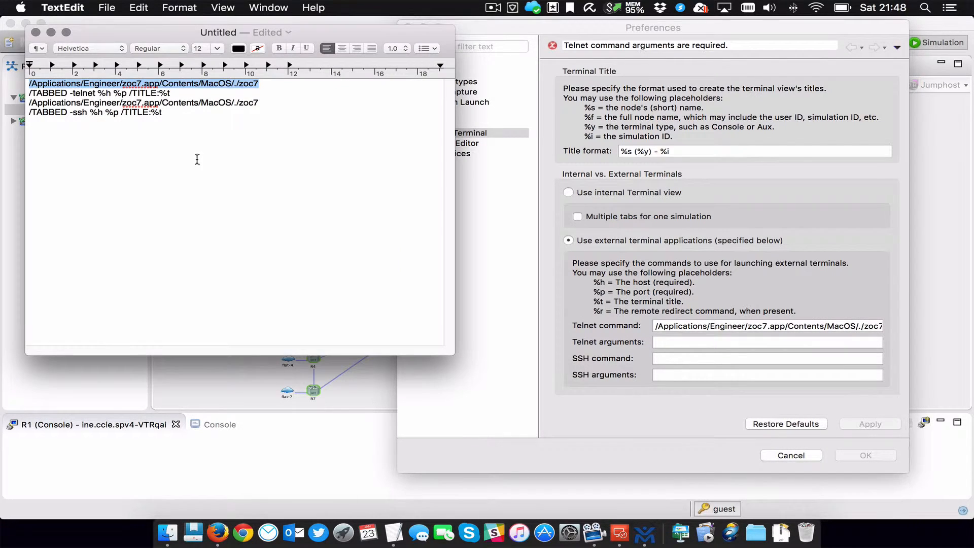
{"action": "left_click_drag", "start_coordinate": [183, 96], "coordinate": [29, 94]}
{"action": "key", "text": "super+c"}
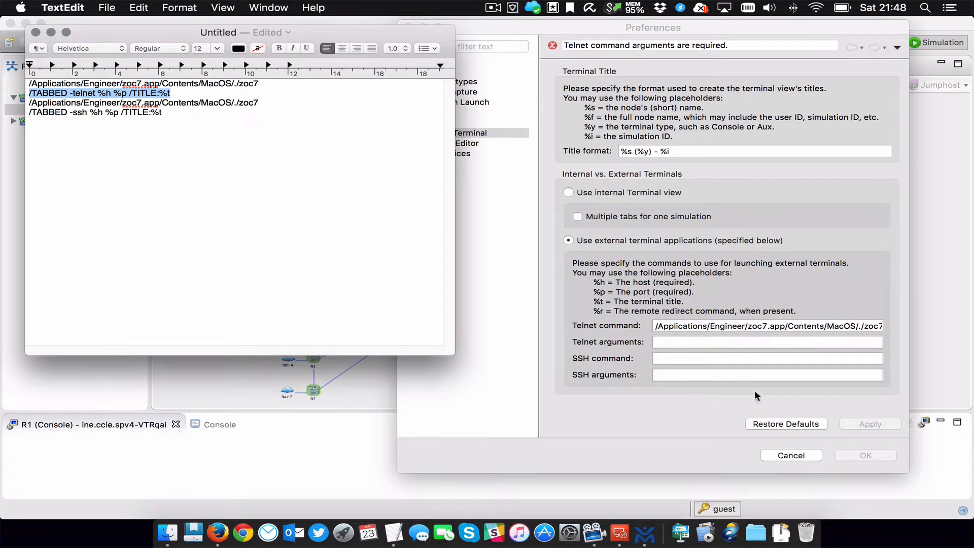
{"action": "left_click", "coordinate": [711, 341]}
{"action": "key", "text": "super+v"}
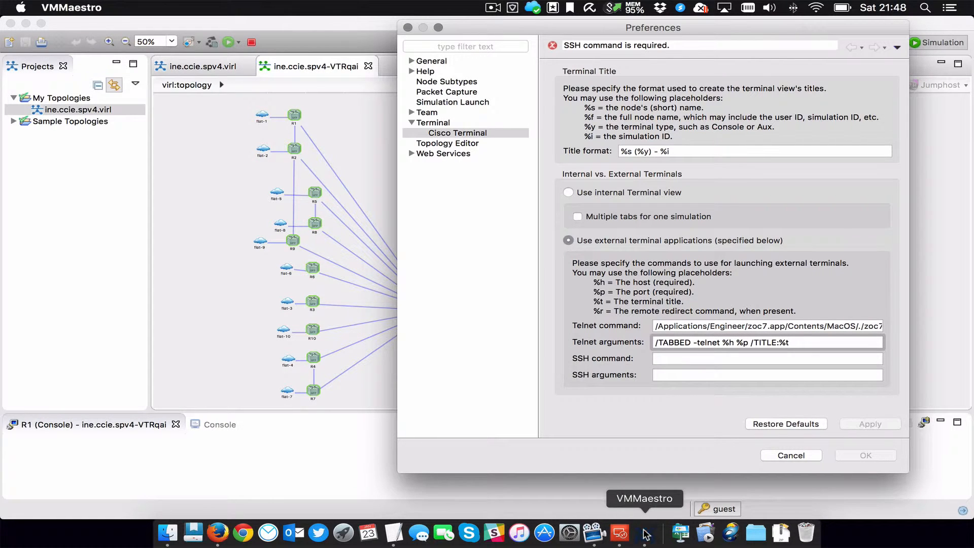
Copy the second zoc7 path, /Applications/Engineer/zoc7.app/Contents/MacOS/./zoc7, from the TextEdit note into the SSH command setting.
{"action": "left_click", "coordinate": [394, 533]}
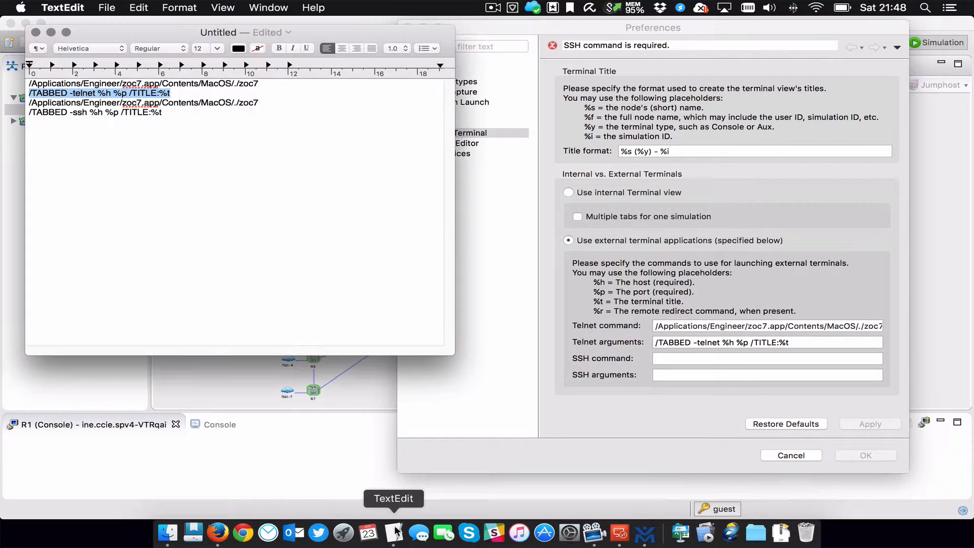
{"action": "left_click_drag", "start_coordinate": [264, 103], "coordinate": [8, 101]}
{"action": "key", "text": "super+c"}
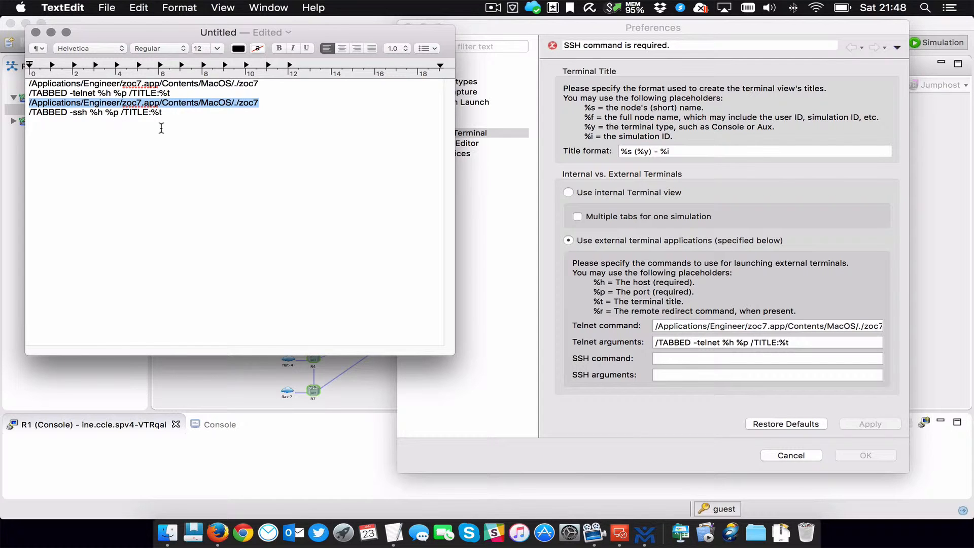
{"action": "left_click", "coordinate": [740, 358]}
{"action": "key", "text": "super+v"}
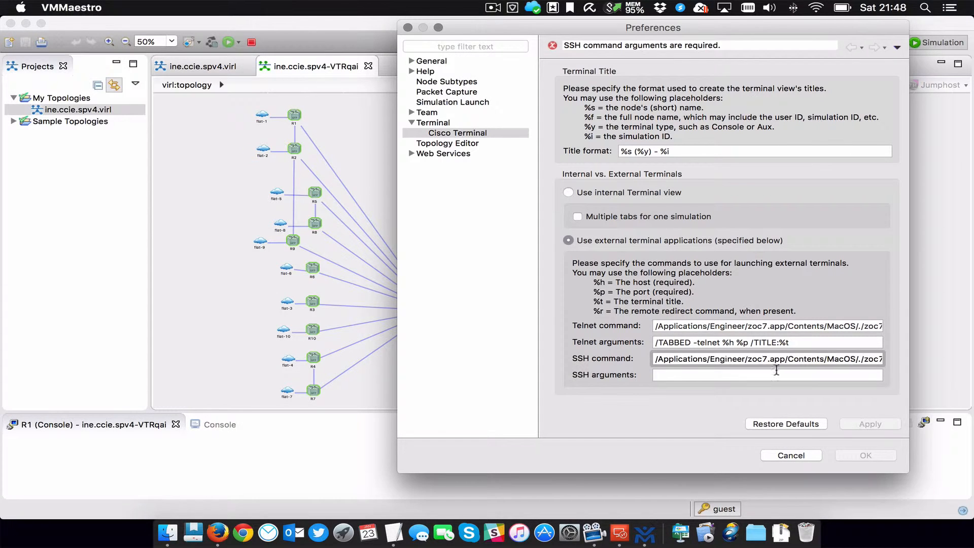
Copy "/TABBED -ssh %h %p /TITLE:%t" from the TextEdit note into the SSH arguments setting.
{"action": "left_click", "coordinate": [401, 536]}
{"action": "left_click_drag", "start_coordinate": [177, 115], "coordinate": [29, 113]}
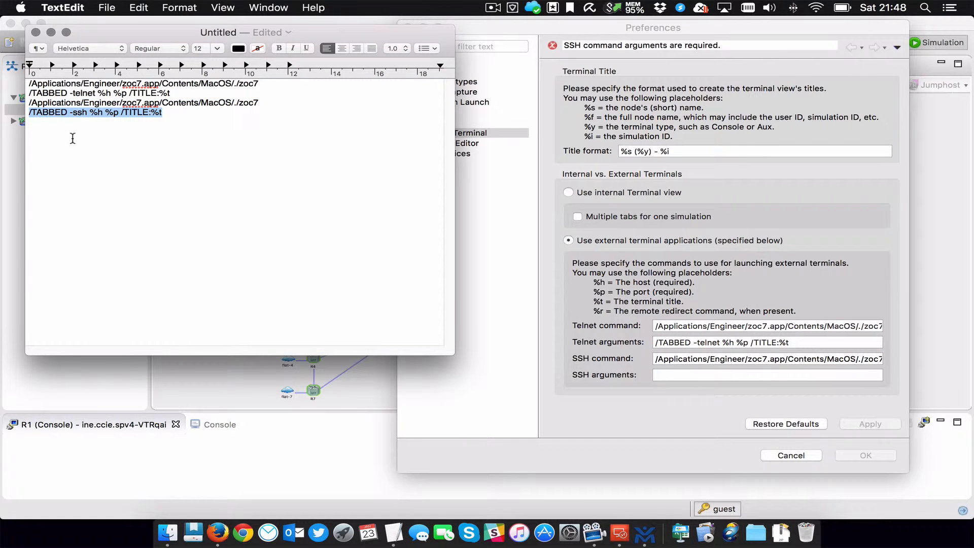
{"action": "key", "text": "super+c"}
{"action": "left_click", "coordinate": [692, 375]}
{"action": "key", "text": "super+v"}
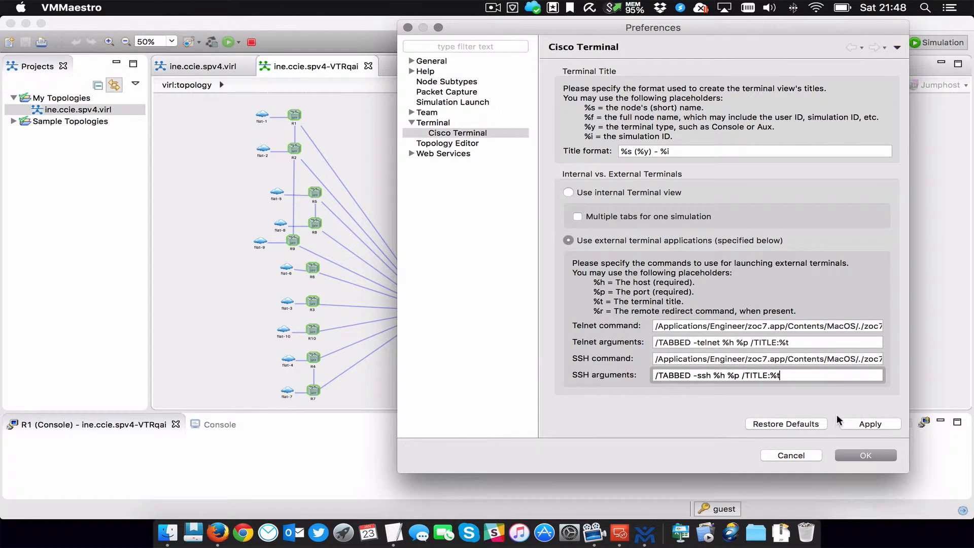
Try zoc6.app in place of zoc7.app in the Telnet command path and restore zoc7.app.
{"action": "left_click", "coordinate": [763, 326]}
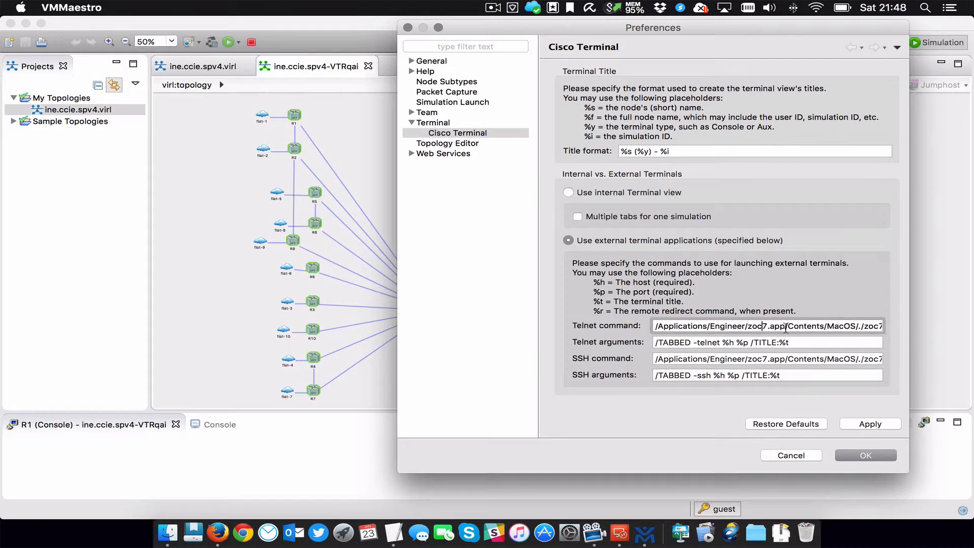
{"action": "key", "text": "BackSpace"}
{"action": "type", "text": "6"}
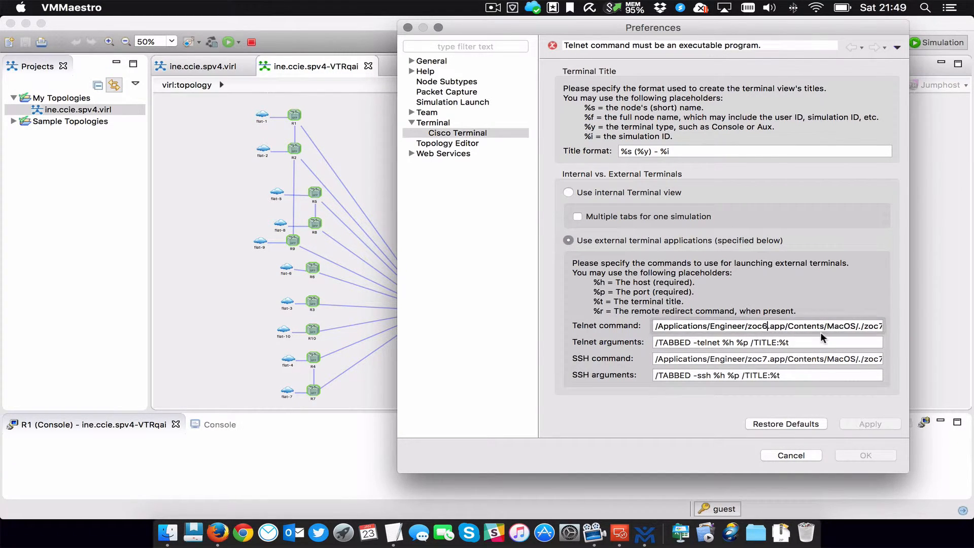
{"action": "key", "text": "BackSpace"}
{"action": "type", "text": "7"}
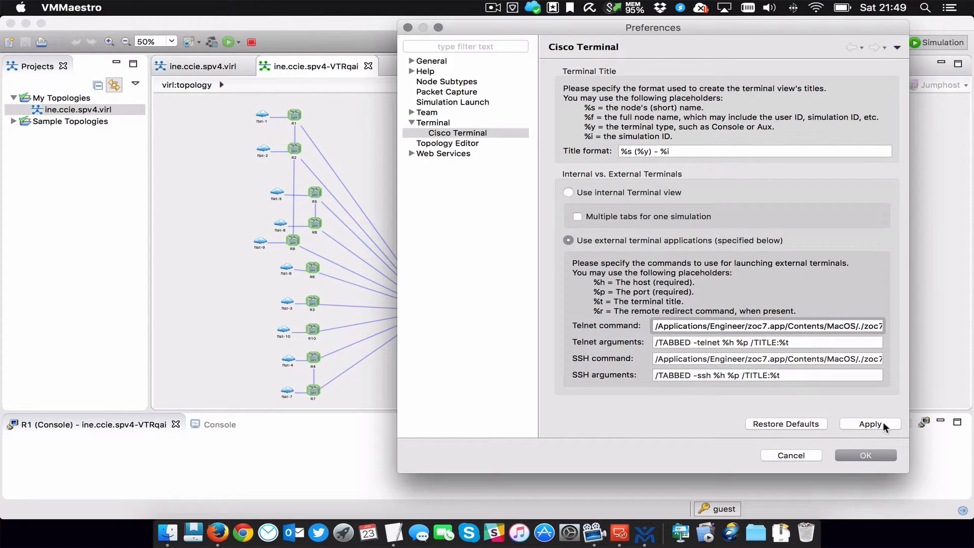
Save the external terminal settings and close the preferences.
{"action": "left_click", "coordinate": [866, 455]}
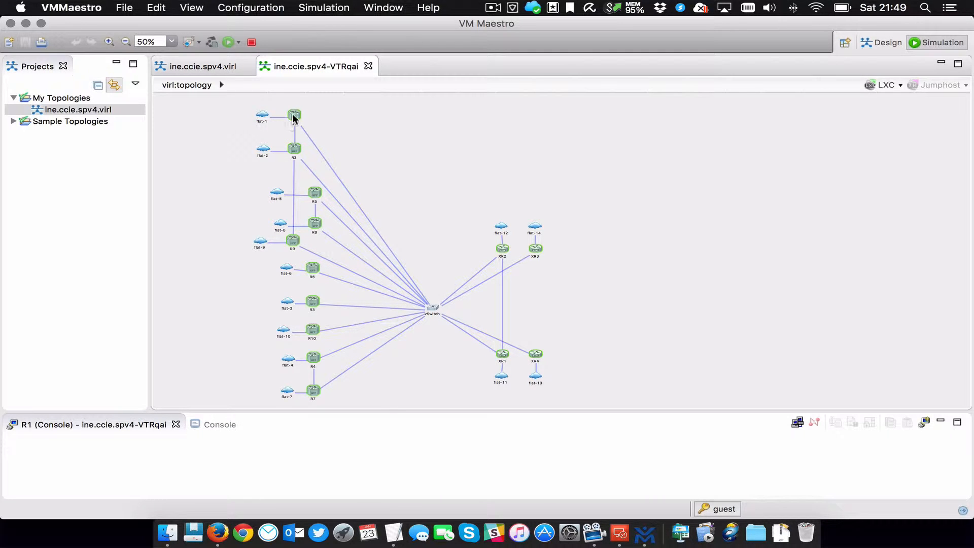
{"action": "left_click", "coordinate": [123, 6]}
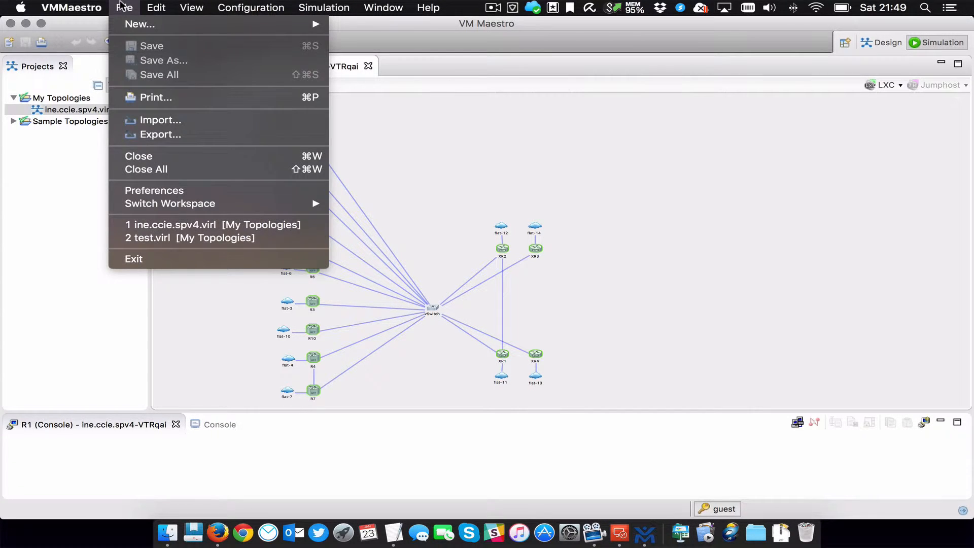
{"action": "mouse_move", "coordinate": [98, 6]}
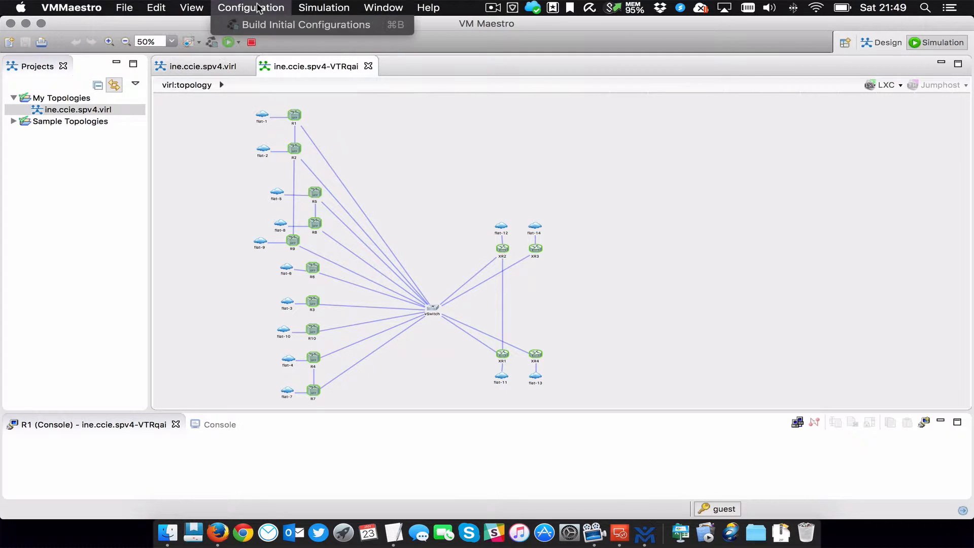
{"action": "mouse_move", "coordinate": [399, 13]}
{"action": "mouse_move", "coordinate": [430, 7]}
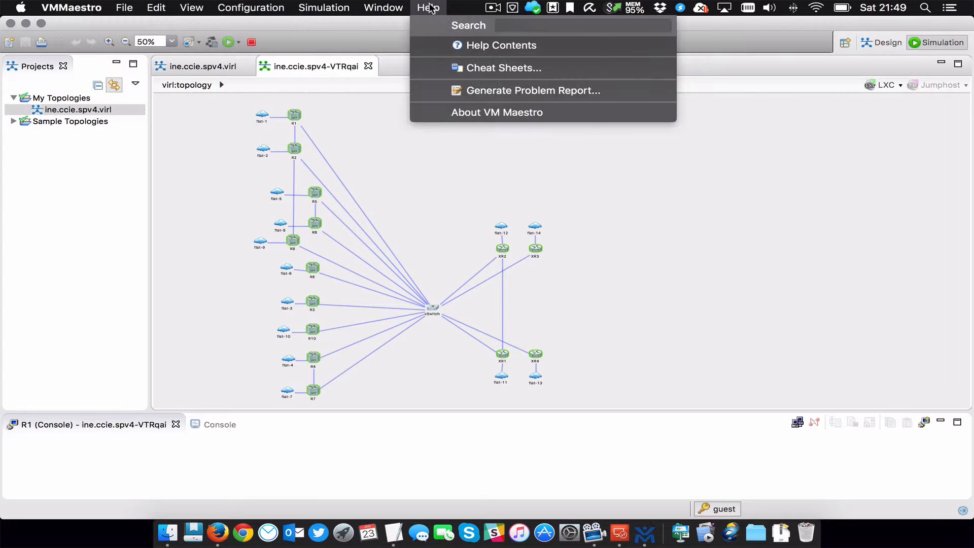
{"action": "left_click", "coordinate": [809, 147]}
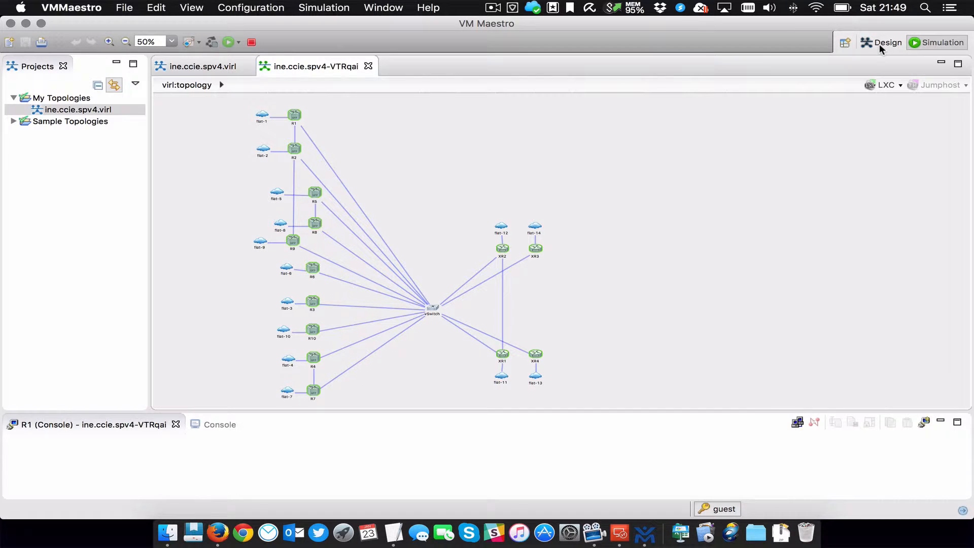
Show the Simulations view beside the running ine.ccie.spv4 topology.
{"action": "left_click", "coordinate": [388, 8]}
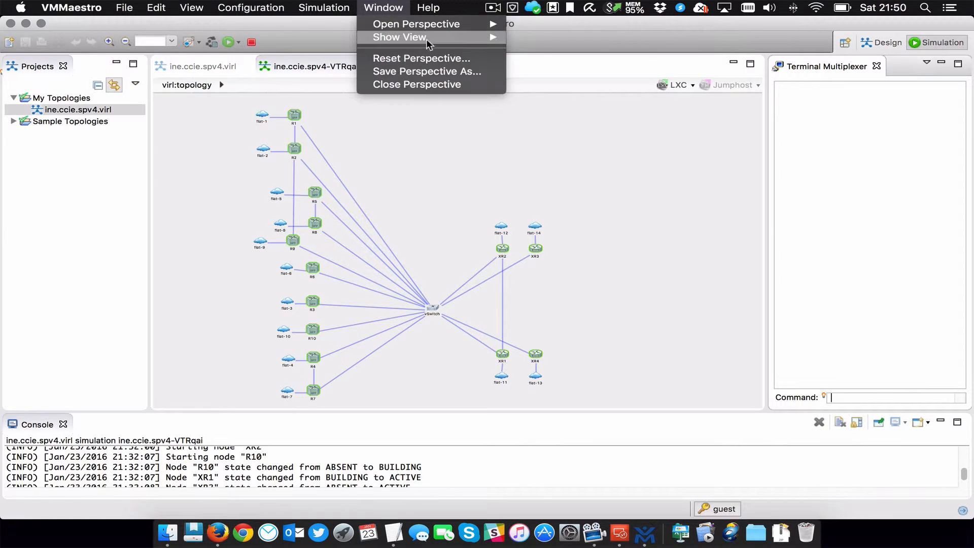
{"action": "mouse_move", "coordinate": [429, 41]}
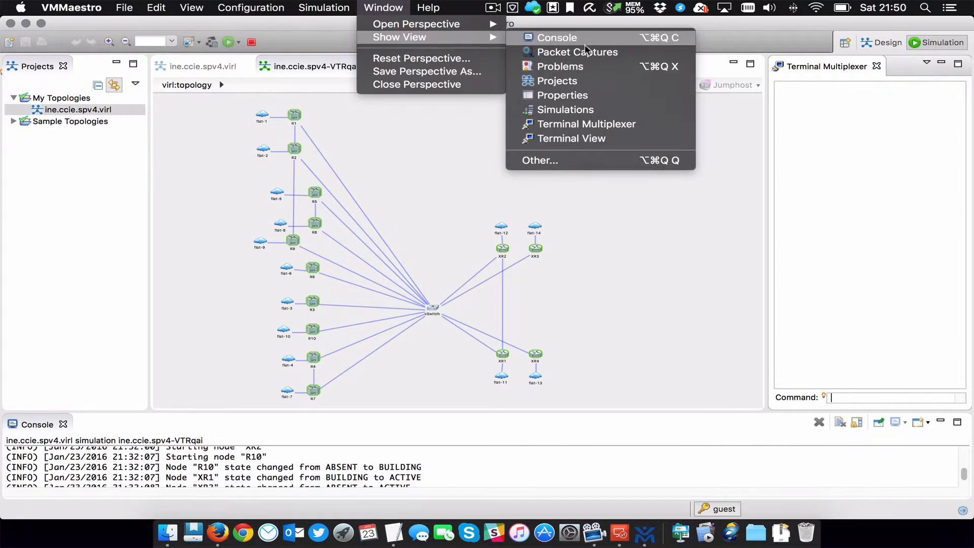
{"action": "left_click", "coordinate": [598, 109]}
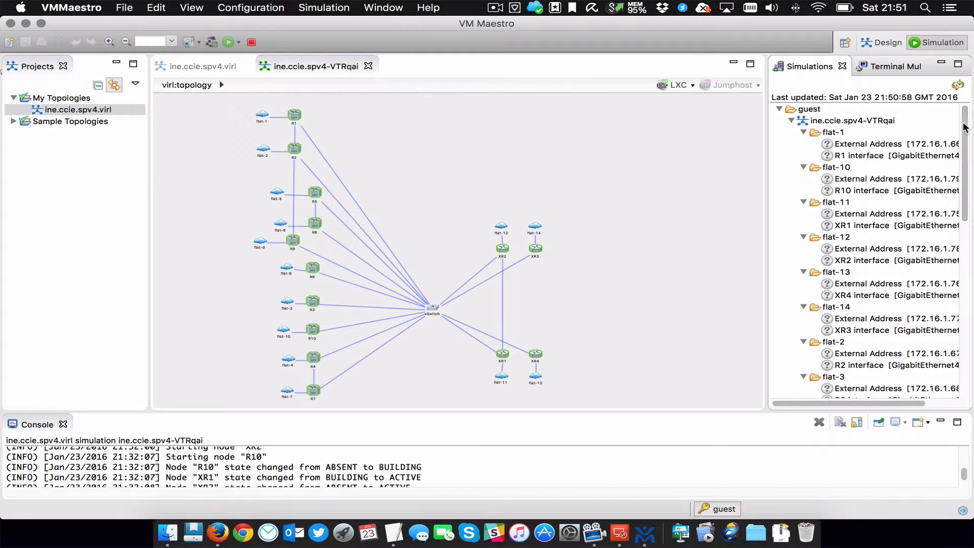
Try to open Telnet sessions to the console ports of all 14 nodes, R1 through XR4, at once.
{"action": "left_click_drag", "start_coordinate": [963, 133], "coordinate": [963, 308]}
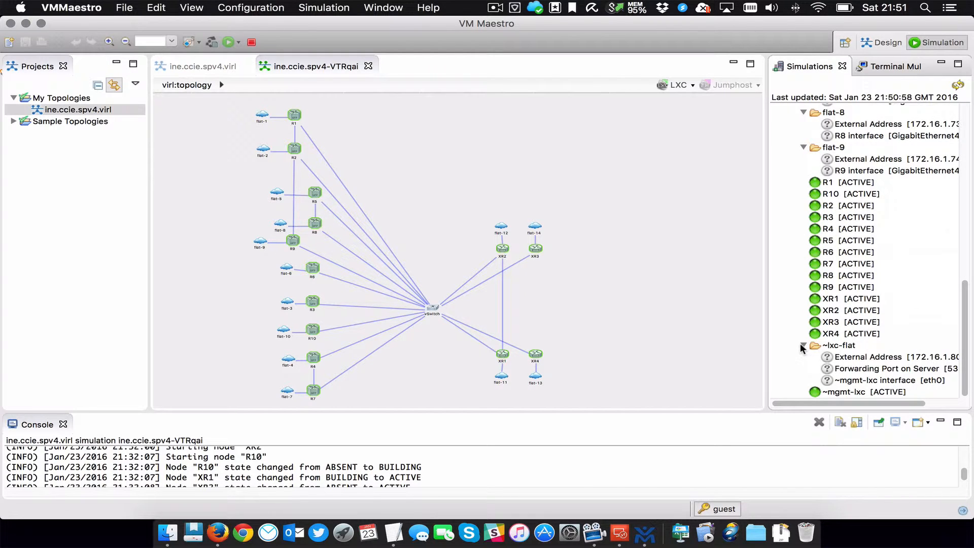
{"action": "left_click", "coordinate": [842, 333]}
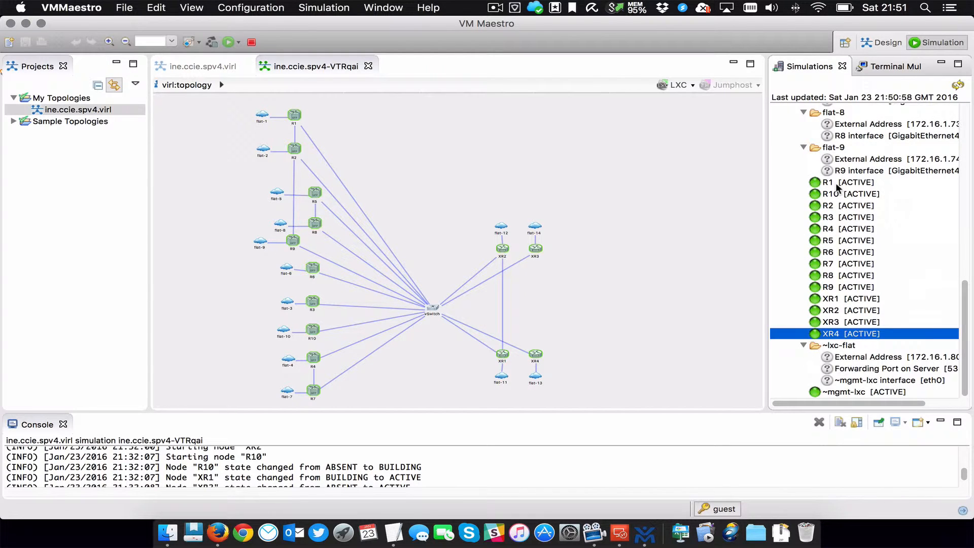
{"action": "left_click", "coordinate": [837, 187], "text": "shift"}
{"action": "right_click", "coordinate": [837, 188]}
{"action": "mouse_move", "coordinate": [675, 191]}
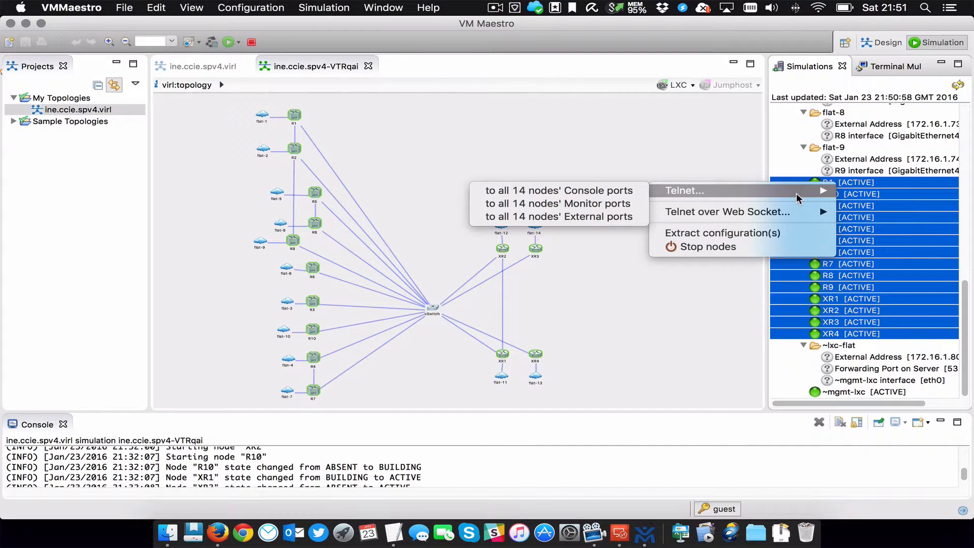
{"action": "left_click", "coordinate": [558, 190]}
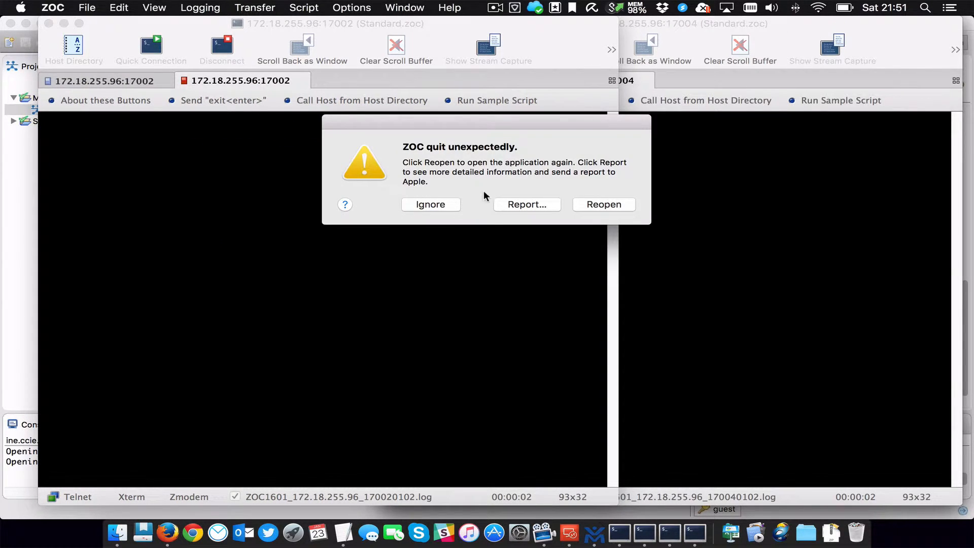
Ignore the ZOC crash report and quit the open ZOC instances, confirming the closure of their sessions.
{"action": "left_click", "coordinate": [430, 205]}
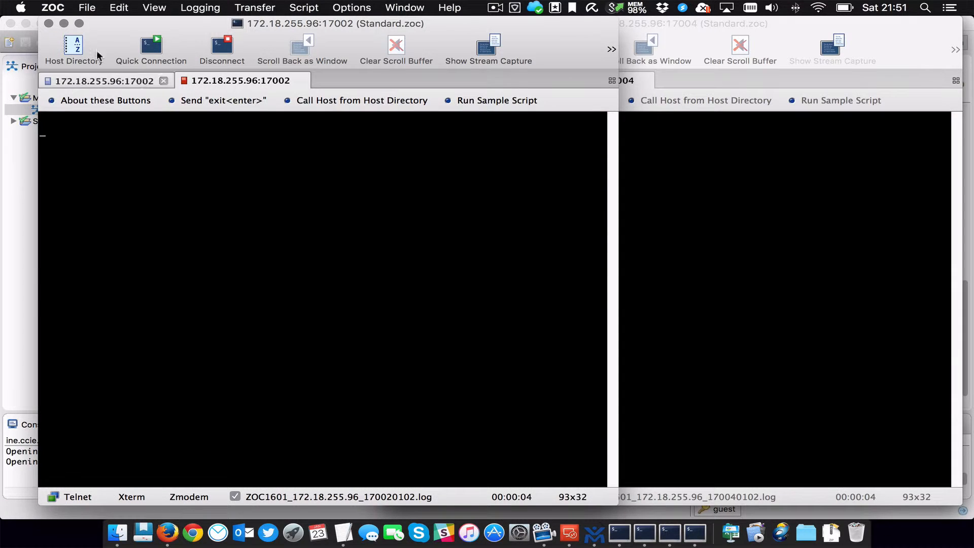
{"action": "left_click", "coordinate": [52, 8]}
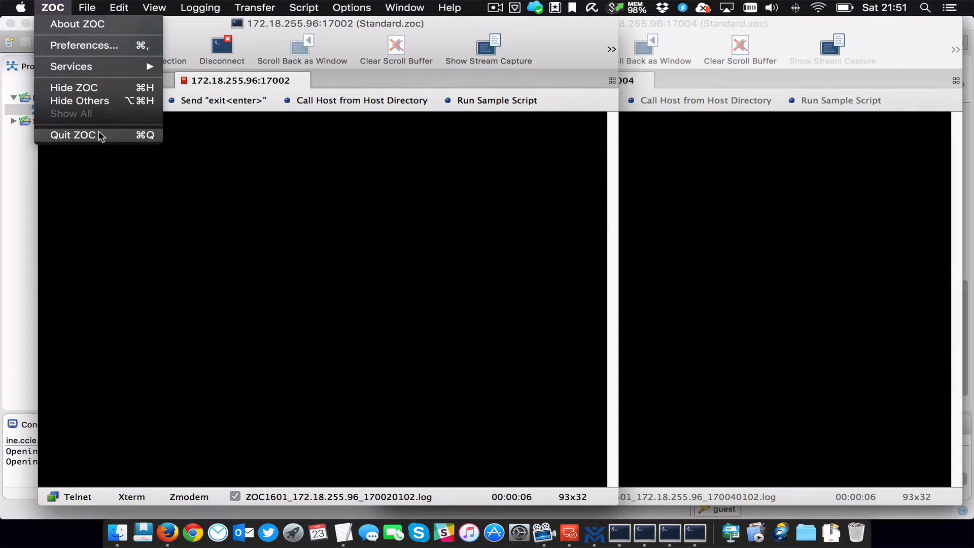
{"action": "left_click", "coordinate": [98, 132]}
{"action": "left_click", "coordinate": [605, 209]}
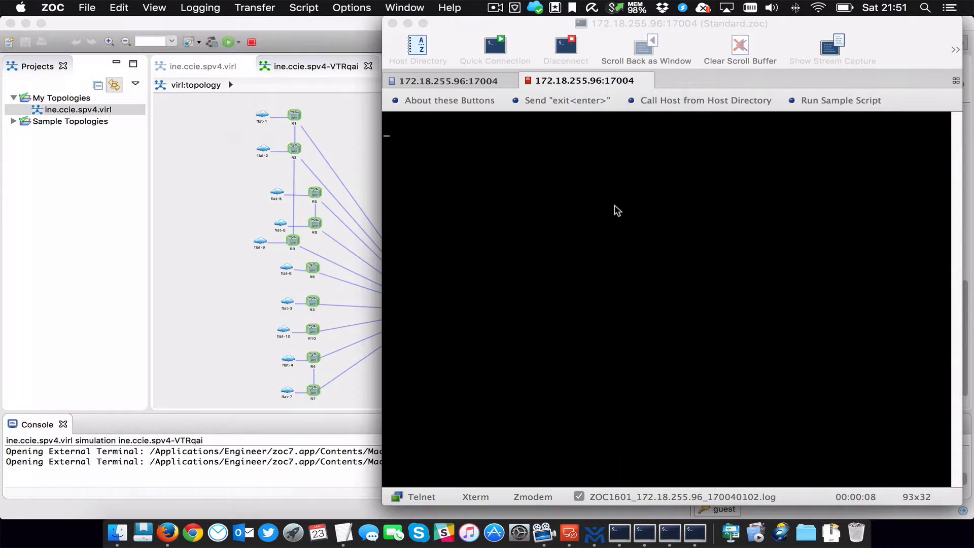
{"action": "left_click", "coordinate": [53, 7]}
{"action": "left_click", "coordinate": [66, 44]}
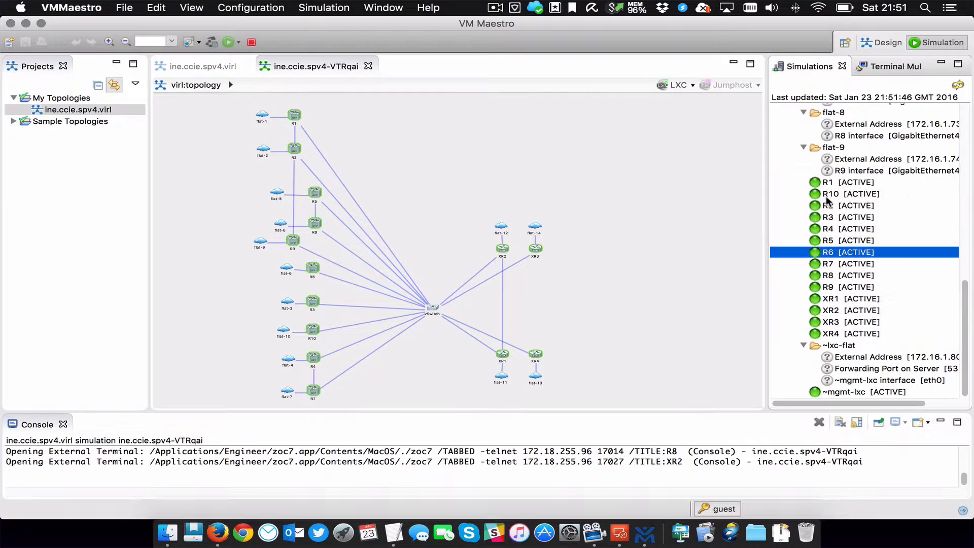
Open a Telnet session to R1's console port, 172.18.255.96:17000, and move the ZOC window clear of the simulation node list.
{"action": "left_click", "coordinate": [836, 182]}
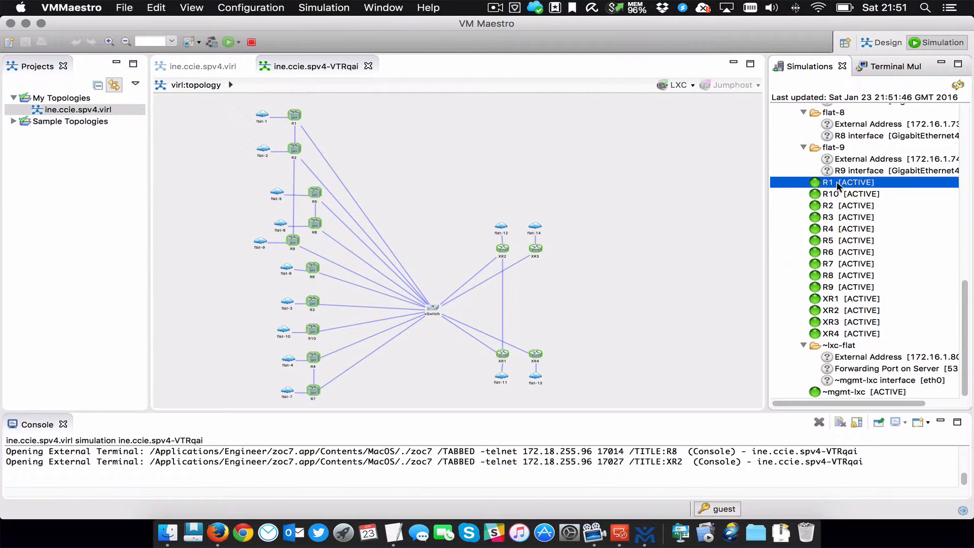
{"action": "right_click", "coordinate": [837, 182]}
{"action": "mouse_move", "coordinate": [742, 190]}
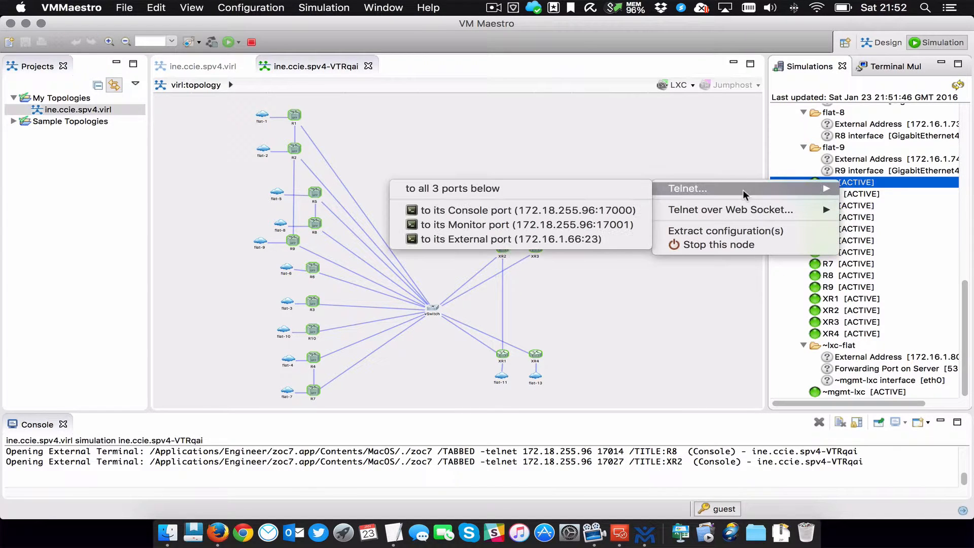
{"action": "left_click", "coordinate": [505, 206]}
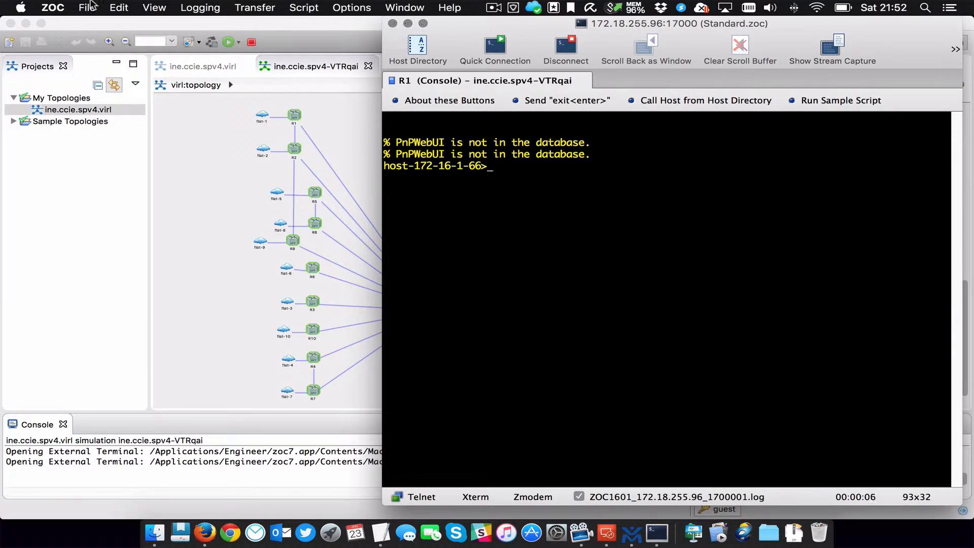
{"action": "left_click_drag", "start_coordinate": [613, 20], "coordinate": [235, 20]}
Open a Telnet session to R2's console port, 172.18.255.96:17002.
{"action": "right_click", "coordinate": [833, 206]}
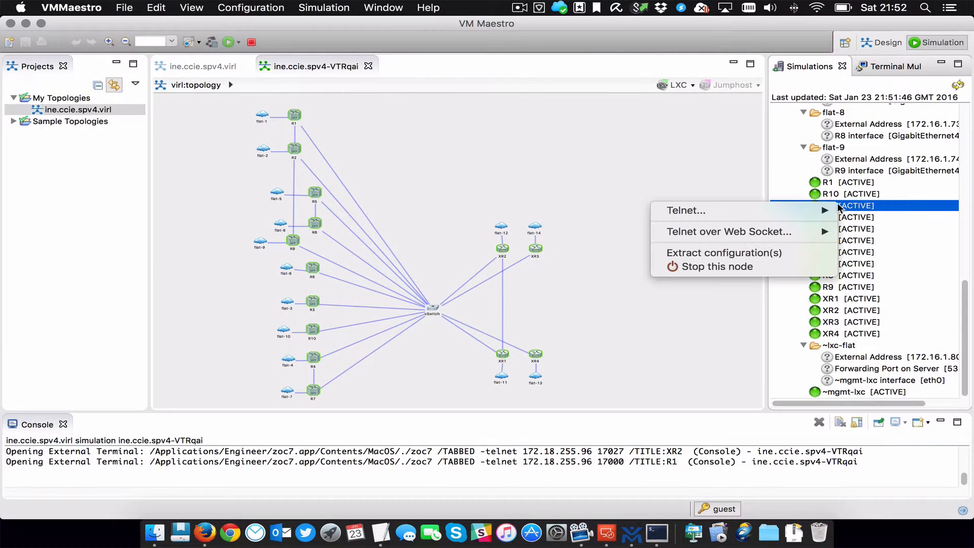
{"action": "mouse_move", "coordinate": [785, 213]}
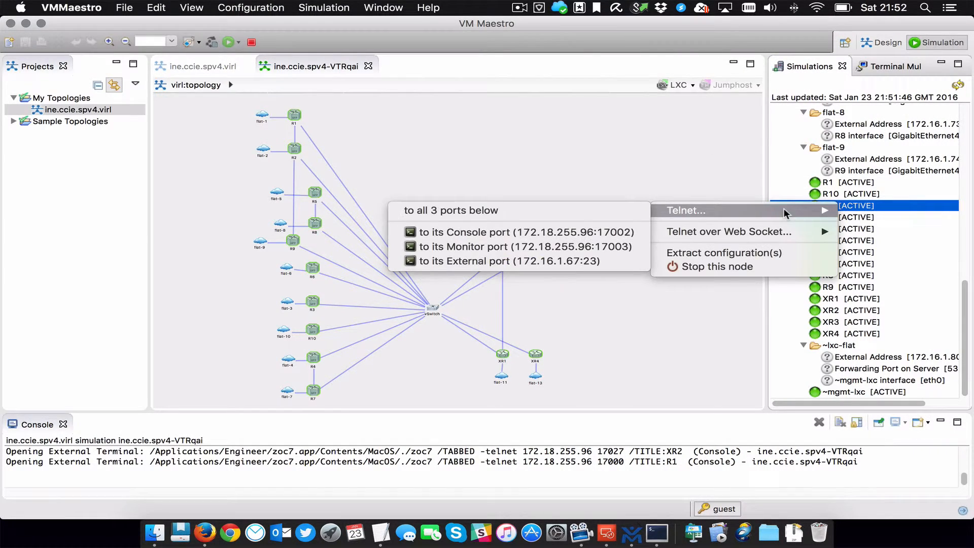
{"action": "left_click", "coordinate": [561, 232]}
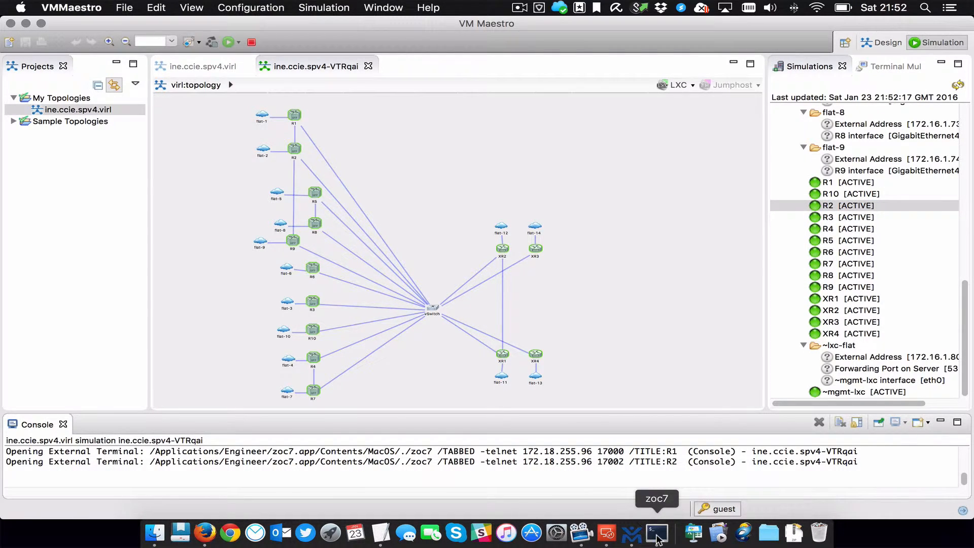
Switch to ZOC, check that R2's console responds, and compare the R1 and R2 session tabs.
{"action": "left_click", "coordinate": [656, 537]}
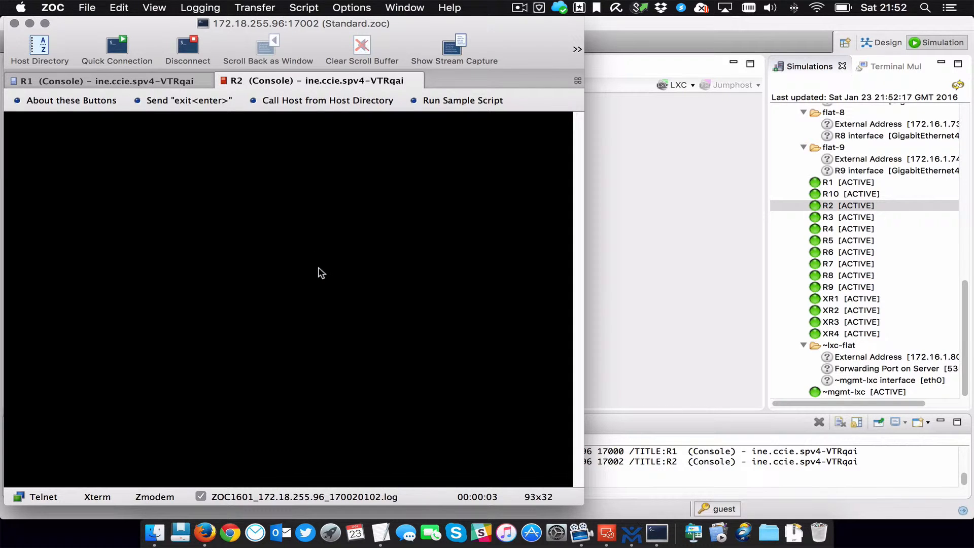
{"action": "key", "text": "Return"}
{"action": "key", "text": "Return"}
{"action": "key", "text": "Return"}
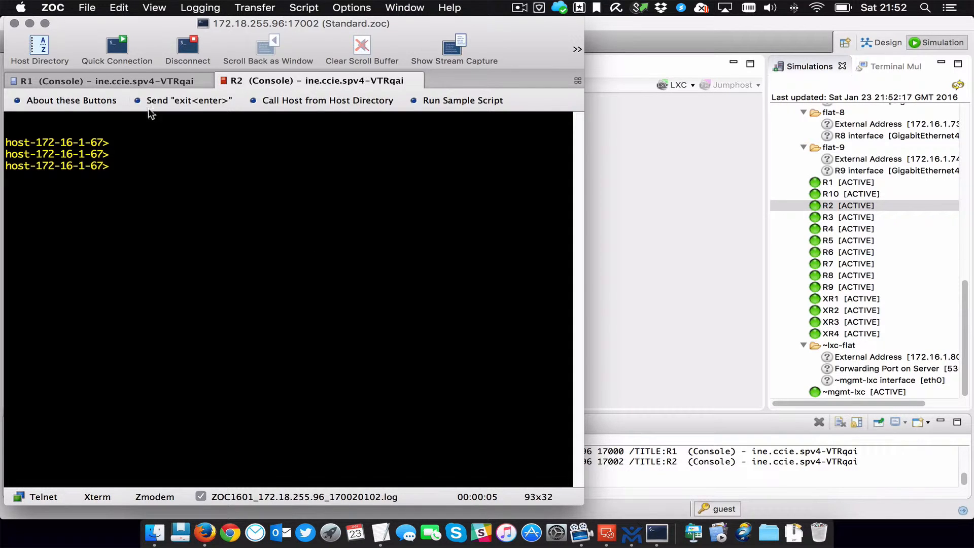
{"action": "left_click", "coordinate": [147, 80]}
{"action": "left_click", "coordinate": [289, 80]}
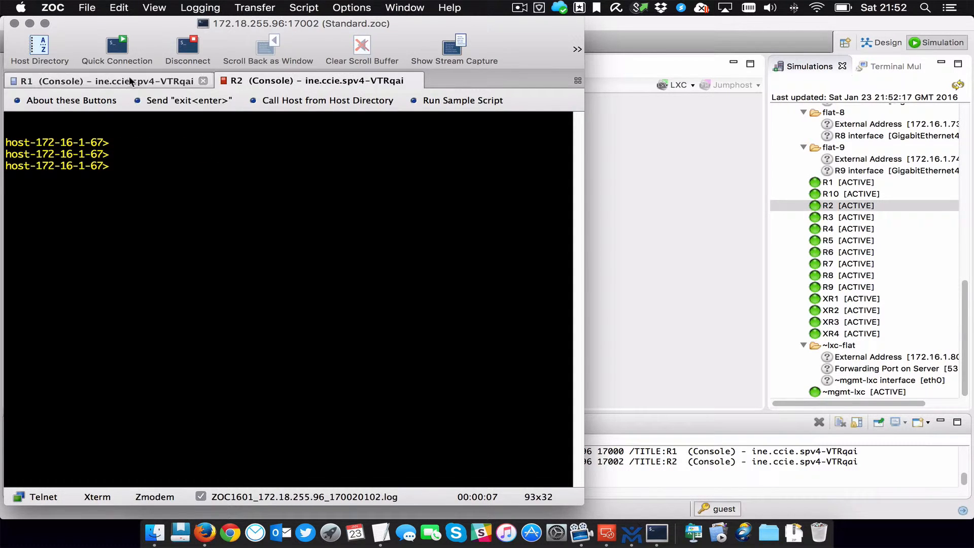
Quit ZOC and confirm closing the connected R1 and R2 console sessions.
{"action": "left_click", "coordinate": [53, 7]}
{"action": "left_click", "coordinate": [119, 136]}
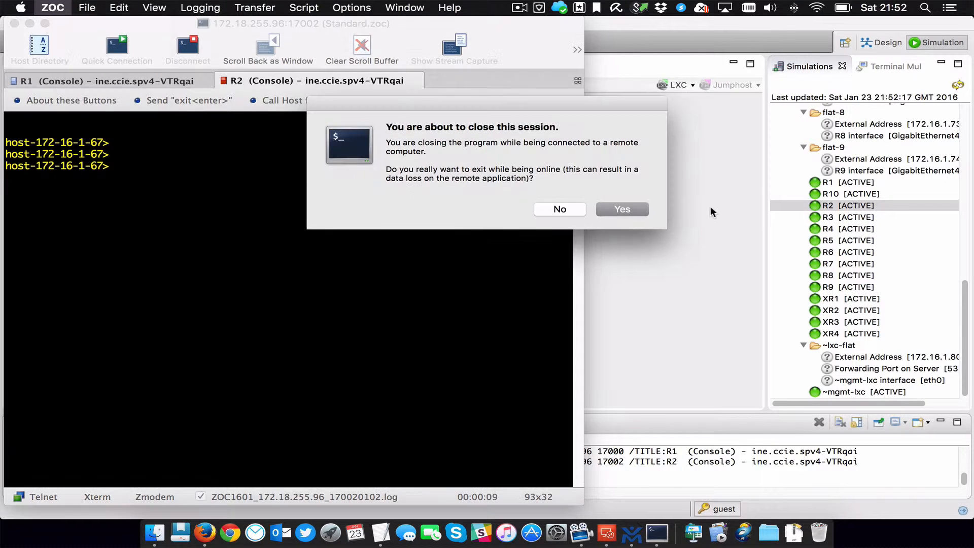
{"action": "left_click", "coordinate": [612, 209]}
Select nodes R1 through XR4 and retry the simultaneous Telnet connection to all their console ports.
{"action": "left_click", "coordinate": [831, 184]}
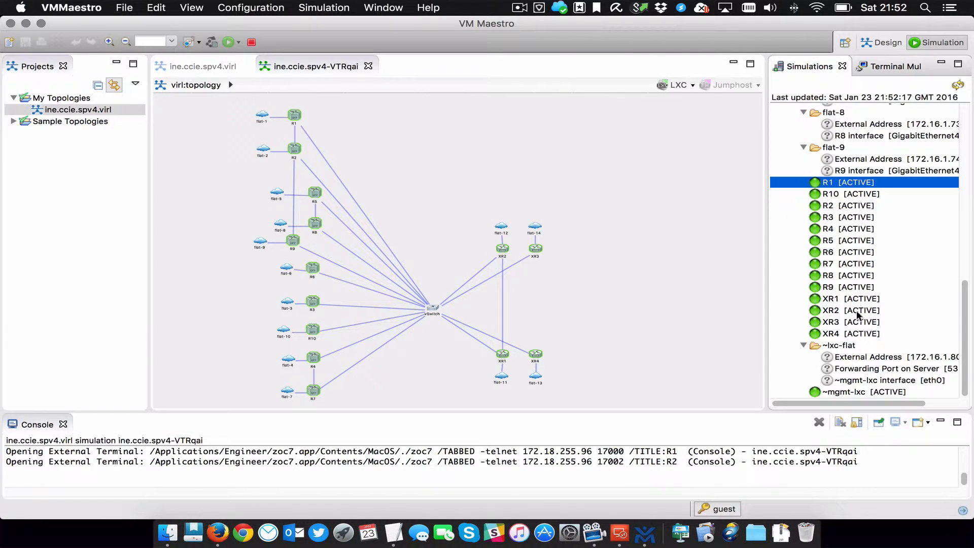
{"action": "left_click", "coordinate": [856, 335], "text": "shift"}
{"action": "right_click", "coordinate": [856, 335]}
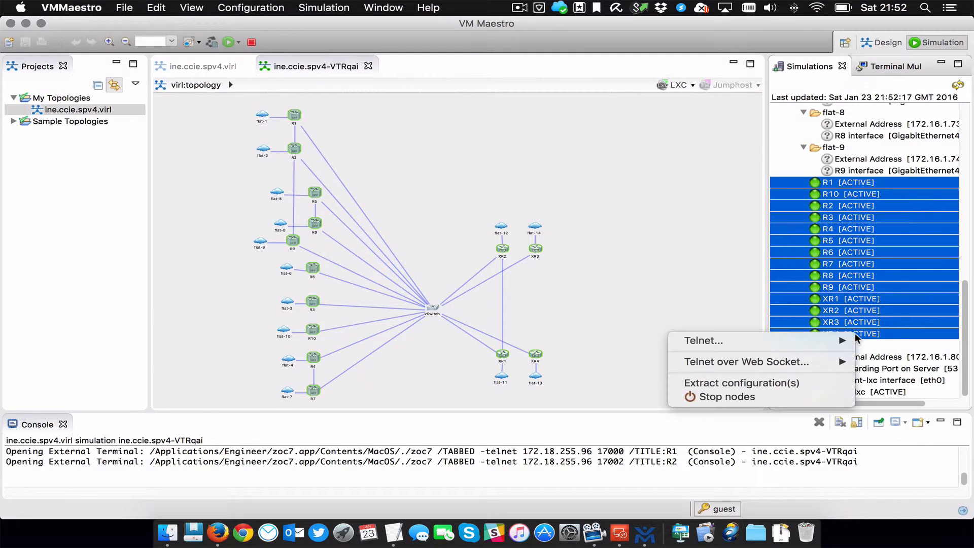
{"action": "mouse_move", "coordinate": [768, 346]}
{"action": "left_click", "coordinate": [616, 340]}
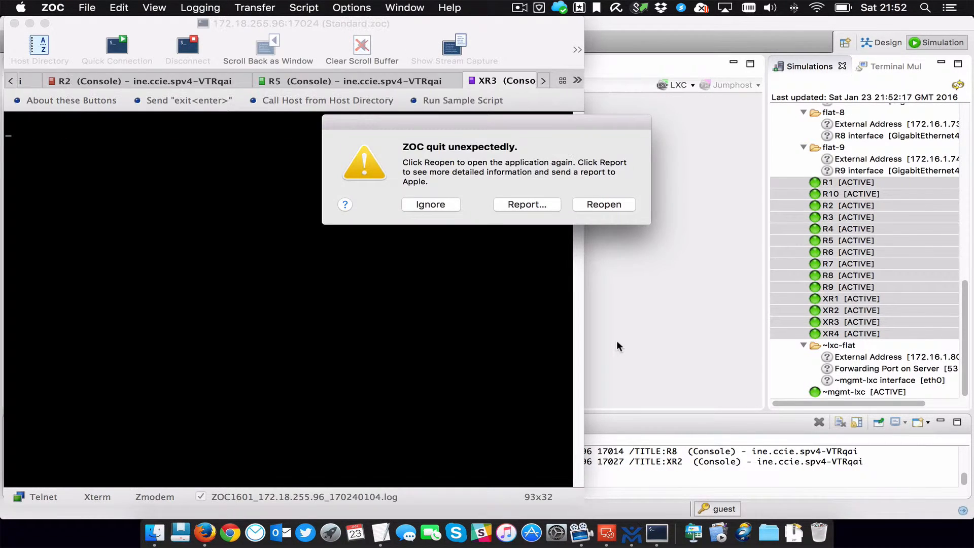
Ignore the ZOC crash report, widen the terminal window, and bring the first console tab into view.
{"action": "left_click", "coordinate": [429, 204]}
{"action": "left_click_drag", "start_coordinate": [568, 503], "coordinate": [914, 514]}
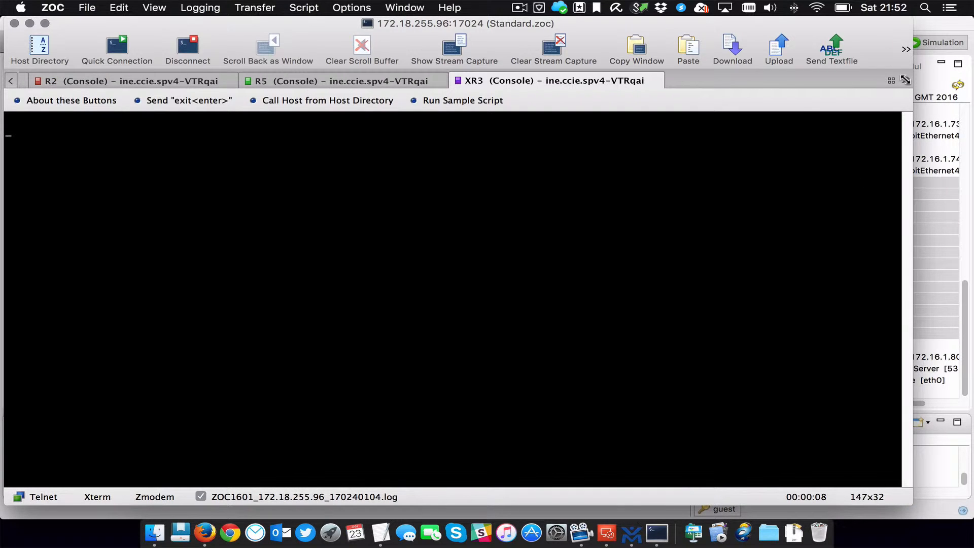
{"action": "left_click", "coordinate": [8, 82]}
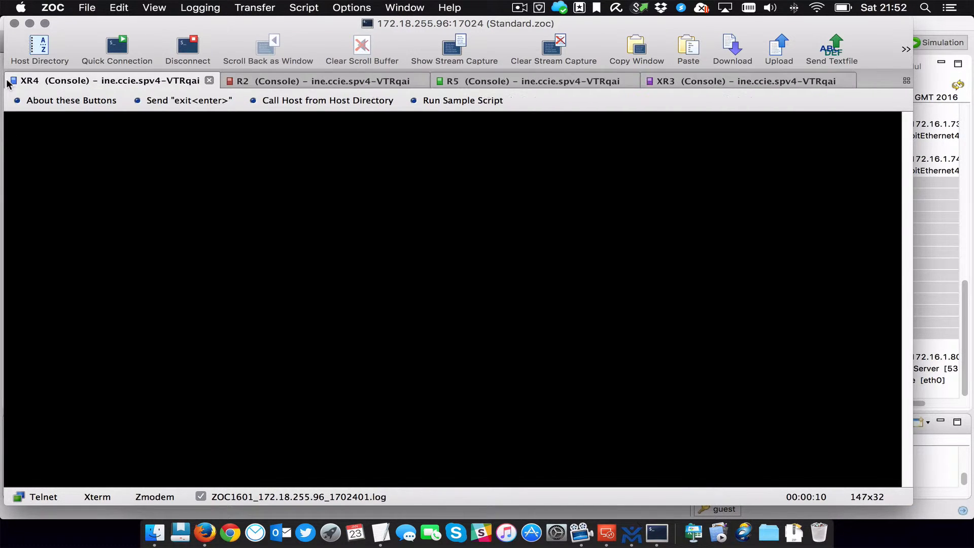
Quit ZOC and confirm closing the connected XR4, R2, R5 and XR3 console sessions.
{"action": "left_click", "coordinate": [56, 6]}
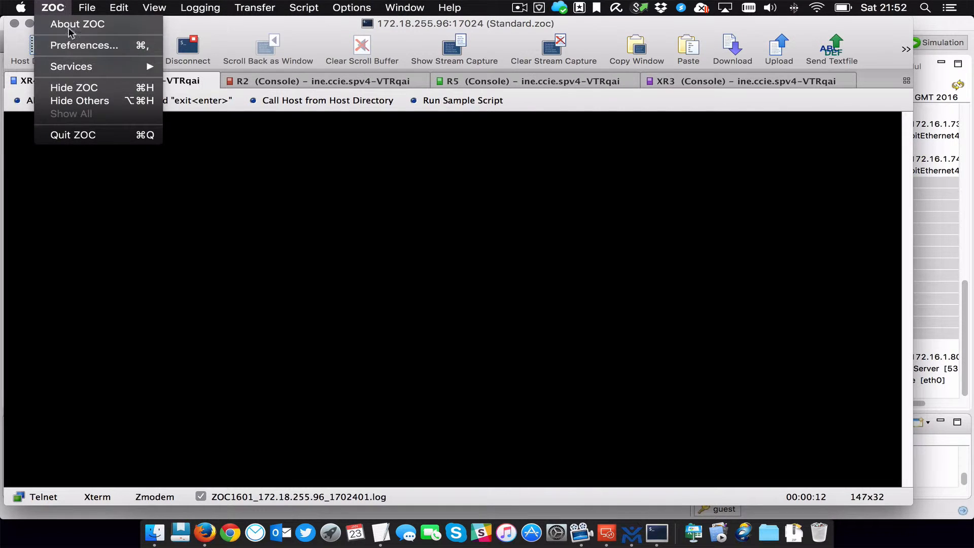
{"action": "left_click", "coordinate": [96, 135]}
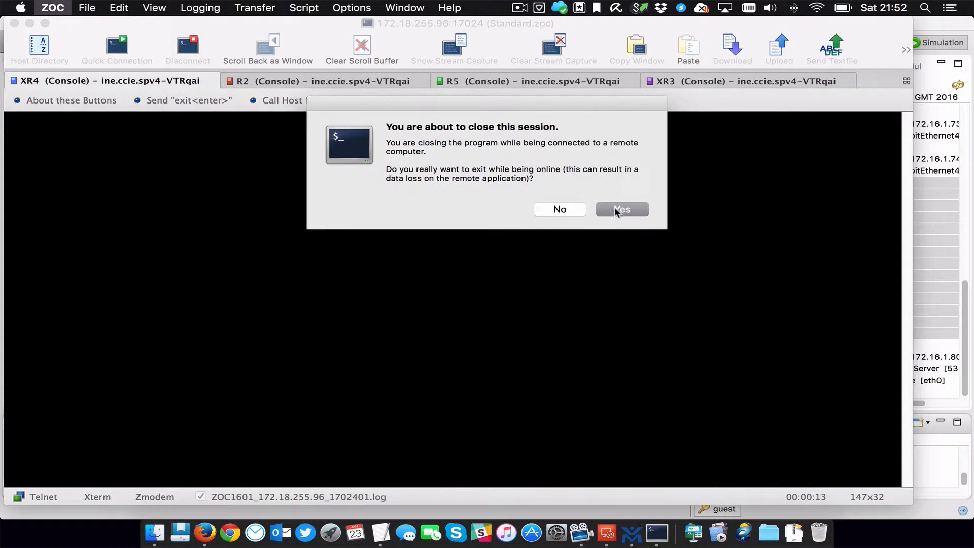
{"action": "left_click", "coordinate": [625, 209]}
Open a Telnet session to R1's console port individually from the simulation's node list.
{"action": "left_click", "coordinate": [898, 263]}
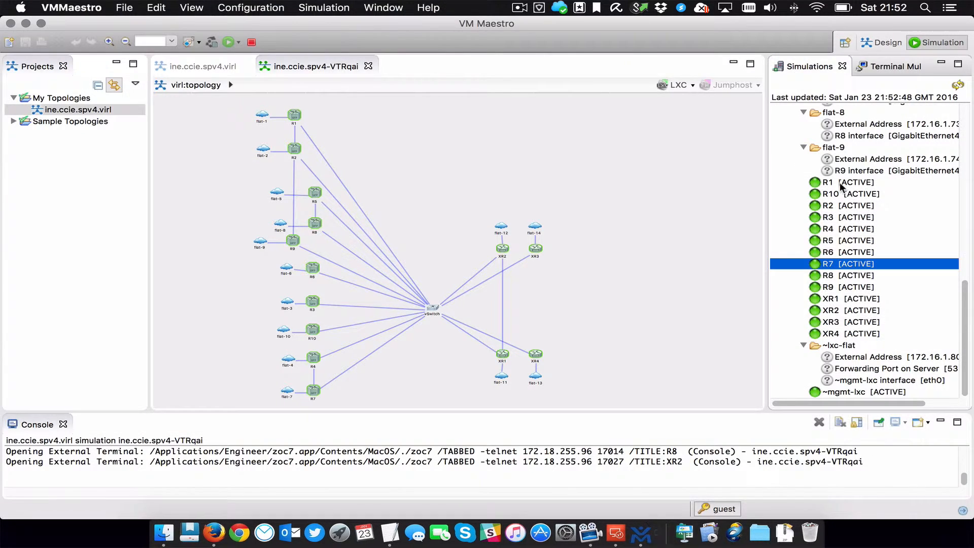
{"action": "left_click", "coordinate": [839, 182]}
{"action": "right_click", "coordinate": [839, 181]}
{"action": "mouse_move", "coordinate": [754, 186]}
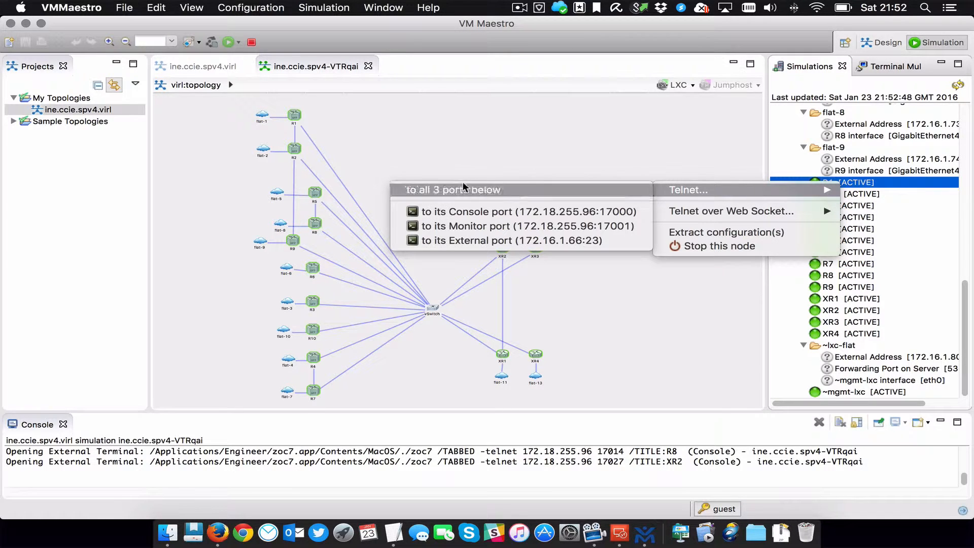
{"action": "left_click", "coordinate": [476, 205]}
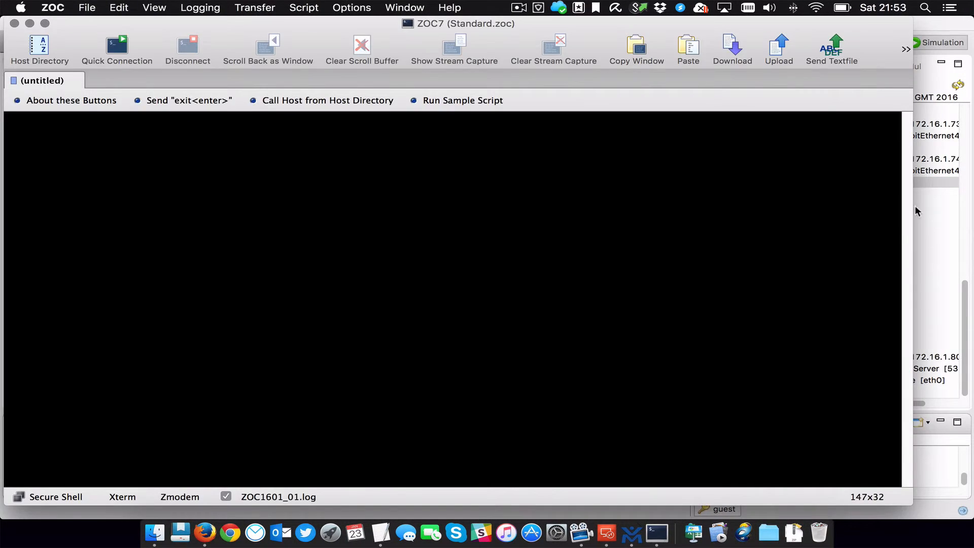
Return to VM Maestro and open a Telnet session to R2's console port.
{"action": "left_click", "coordinate": [915, 207]}
{"action": "right_click", "coordinate": [844, 205]}
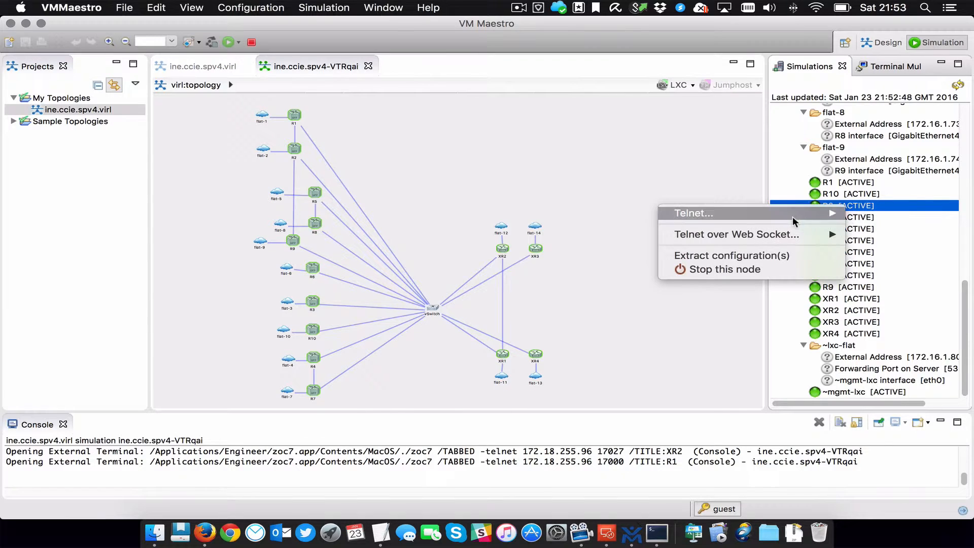
{"action": "mouse_move", "coordinate": [792, 216]}
{"action": "left_click", "coordinate": [562, 231]}
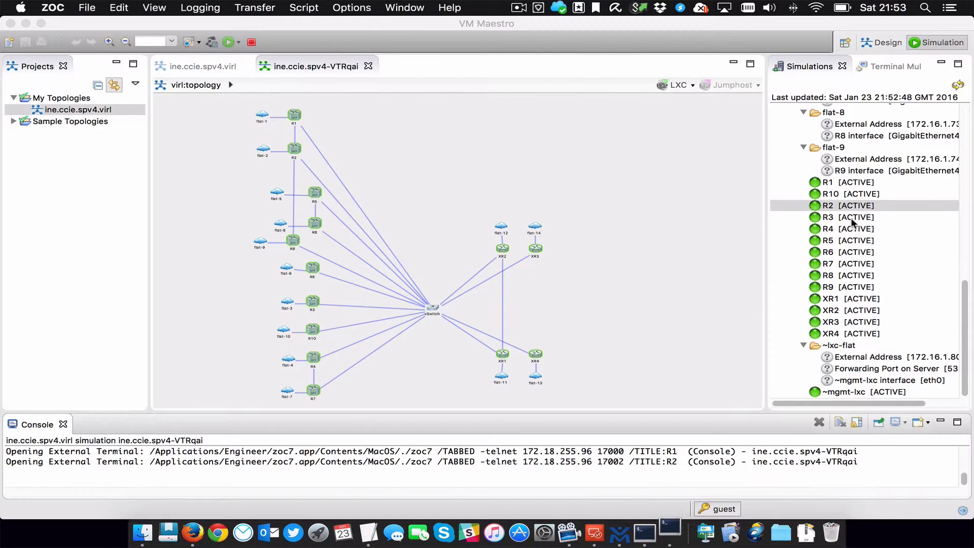
Open a Telnet session to R3's console port, 172.18.255.96:17004.
{"action": "left_click", "coordinate": [850, 218]}
{"action": "right_click", "coordinate": [851, 217]}
{"action": "mouse_move", "coordinate": [782, 224]}
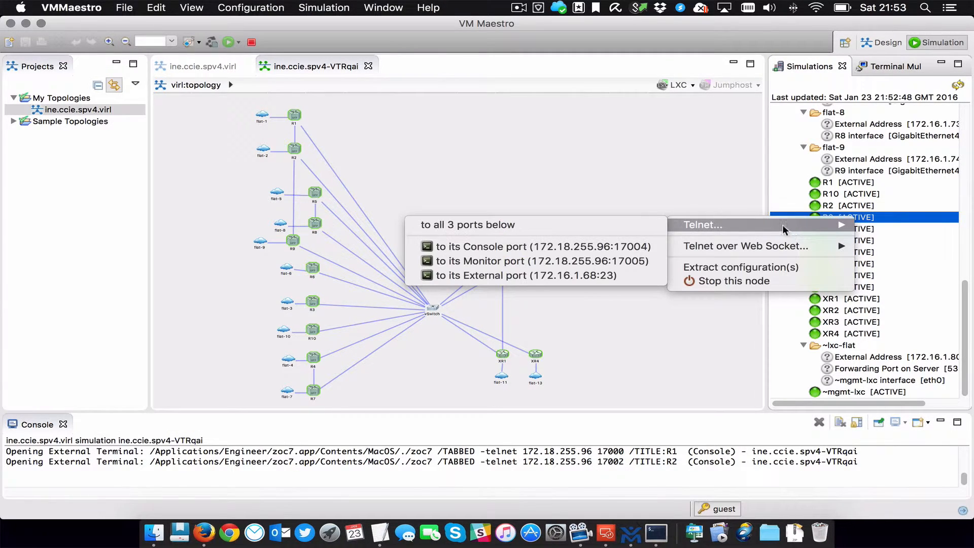
{"action": "left_click", "coordinate": [561, 246]}
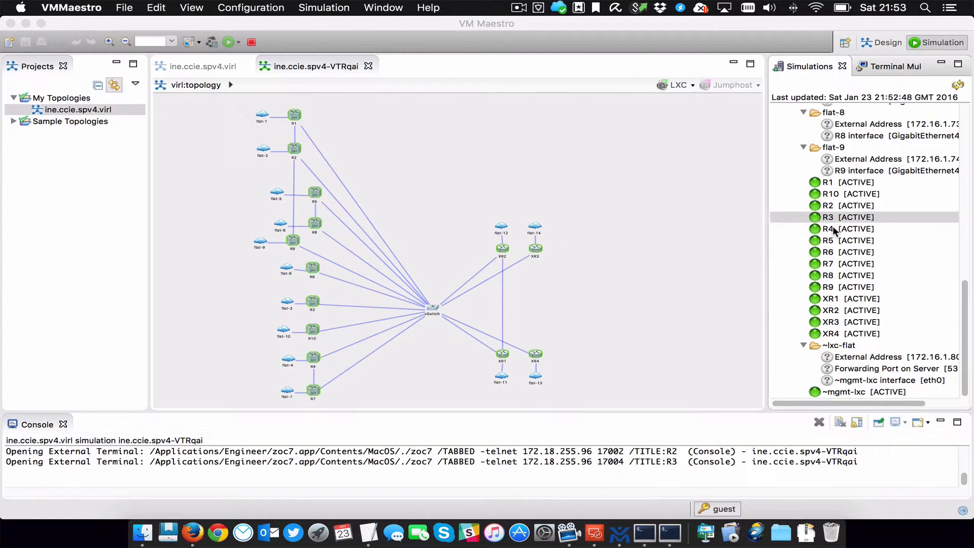
Open a Telnet session to R4's console port, 172.18.255.96:17006.
{"action": "right_click", "coordinate": [834, 229]}
{"action": "mouse_move", "coordinate": [785, 235]}
{"action": "left_click", "coordinate": [534, 250]}
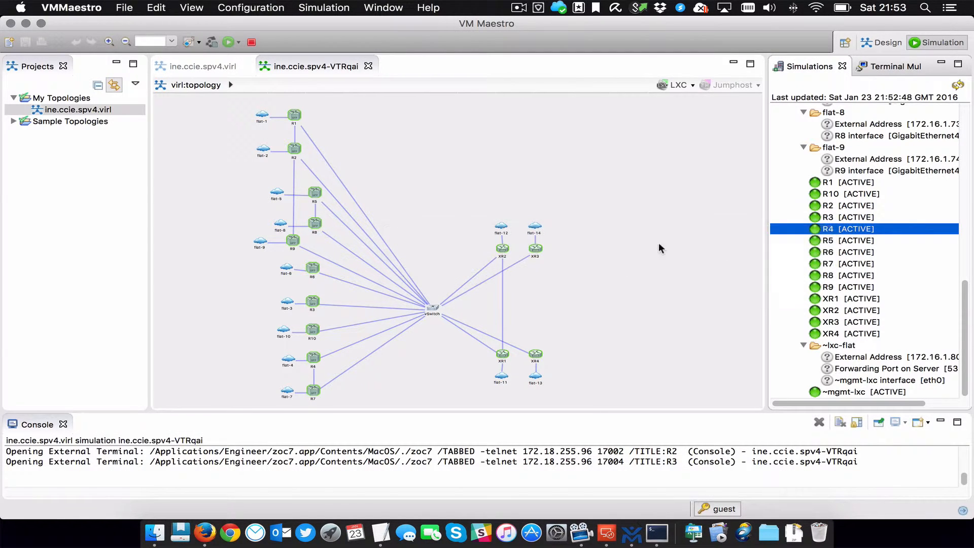
Open a Telnet session to R5's console port, 172.18.255.96:17008.
{"action": "left_click", "coordinate": [851, 240]}
{"action": "right_click", "coordinate": [851, 239]}
{"action": "mouse_move", "coordinate": [760, 248]}
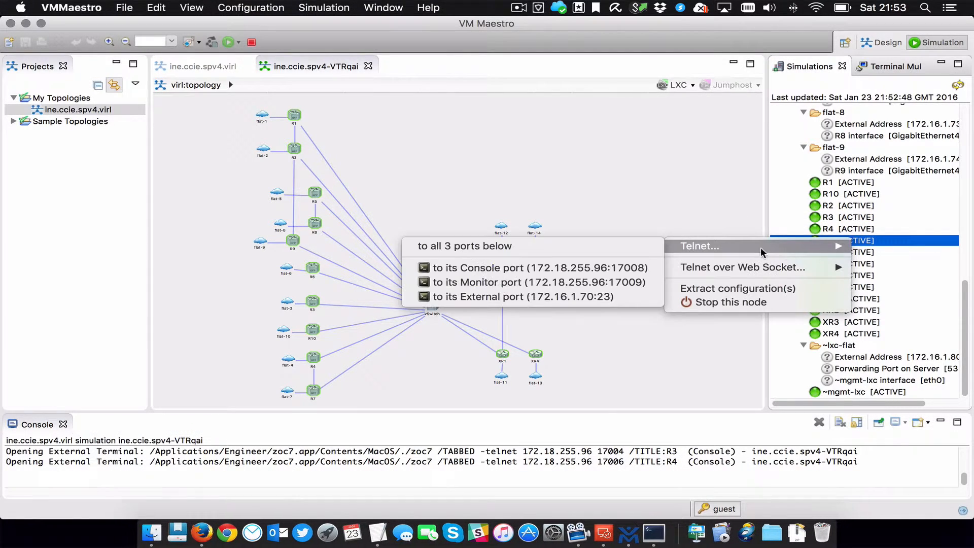
{"action": "left_click", "coordinate": [554, 268]}
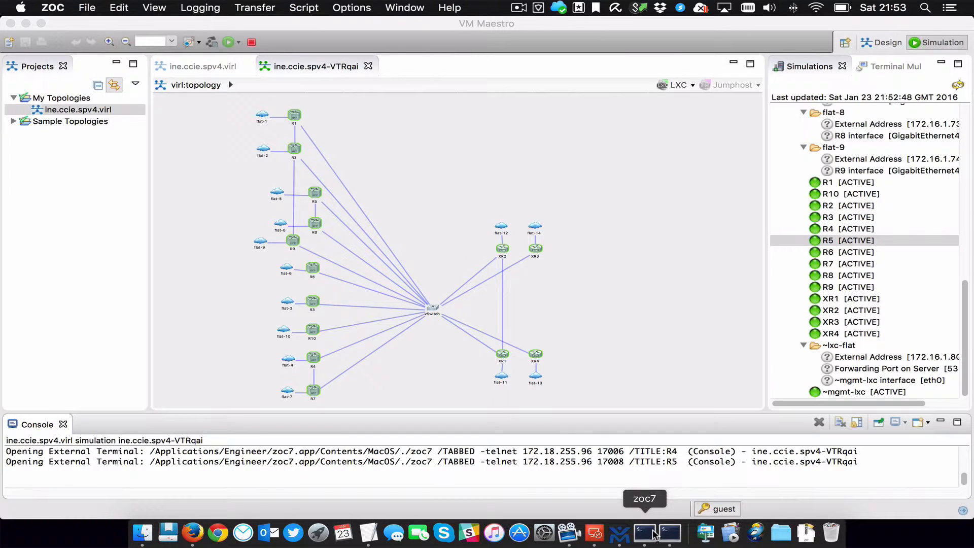
Switch to ZOC and wake the R1 and R2 console sessions with blank lines.
{"action": "left_click", "coordinate": [654, 537]}
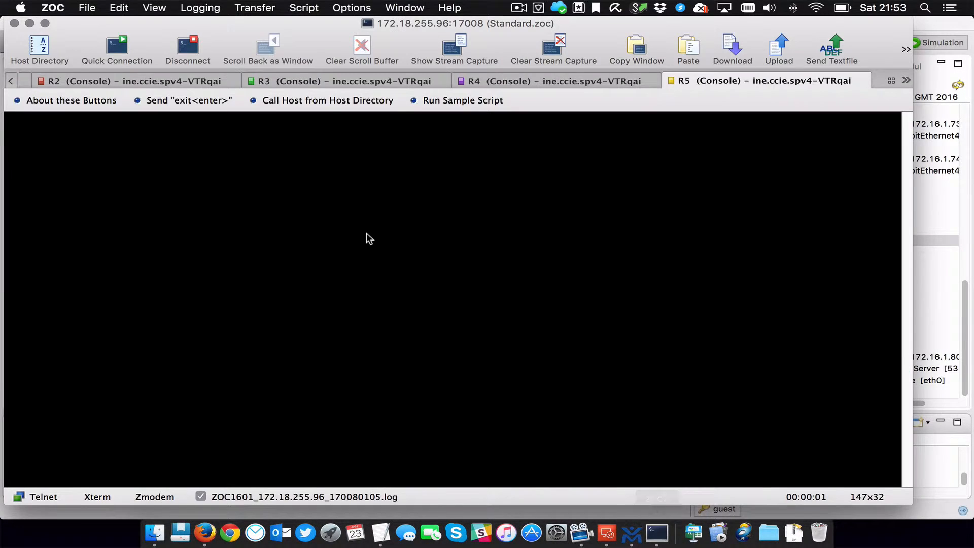
{"action": "left_click", "coordinate": [8, 82]}
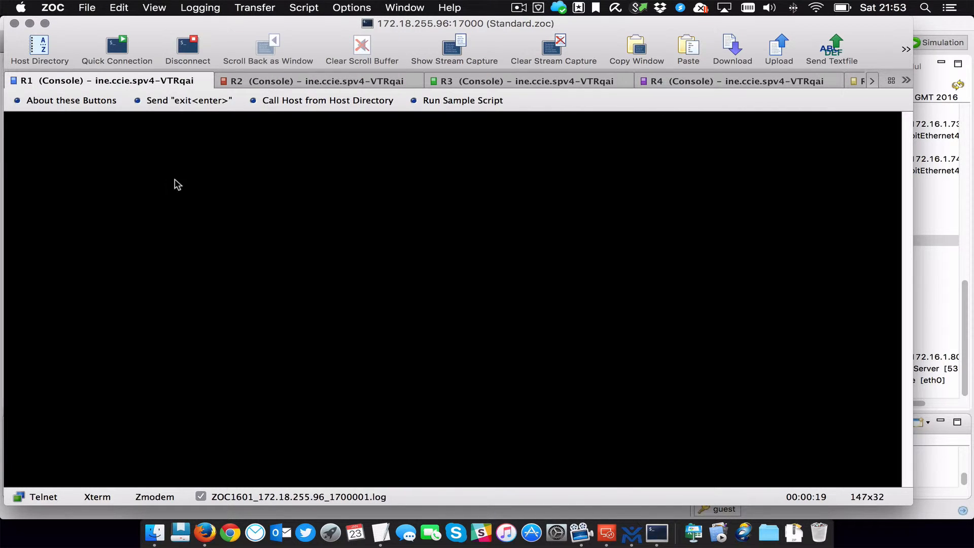
{"action": "key", "text": "Return"}
{"action": "key", "text": "Return"}
{"action": "left_click", "coordinate": [311, 81]}
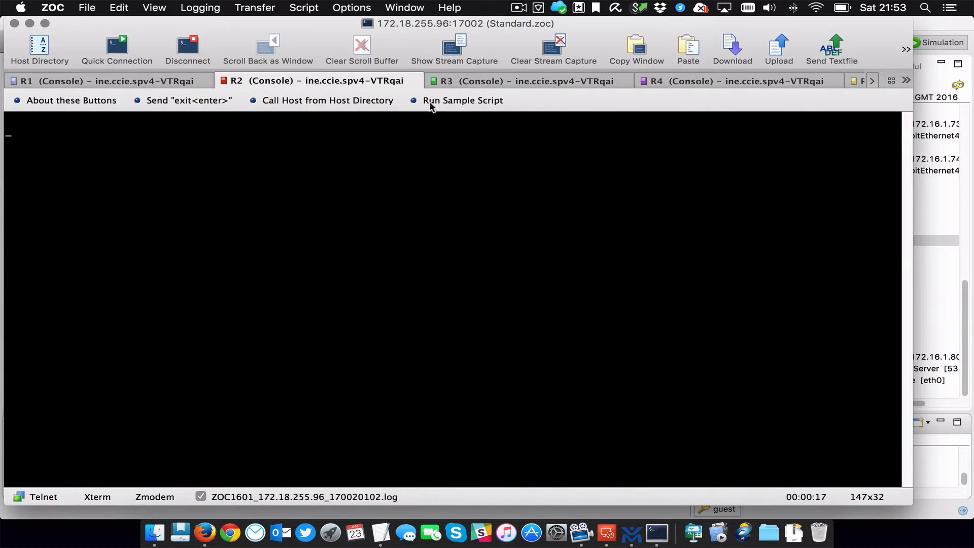
{"action": "key", "text": "Return"}
{"action": "key", "text": "Return"}
Bring up the command prompts in the R3 and R4 console sessions with blank lines.
{"action": "left_click", "coordinate": [489, 84]}
{"action": "key", "text": "Return"}
{"action": "key", "text": "Return"}
{"action": "key", "text": "Return"}
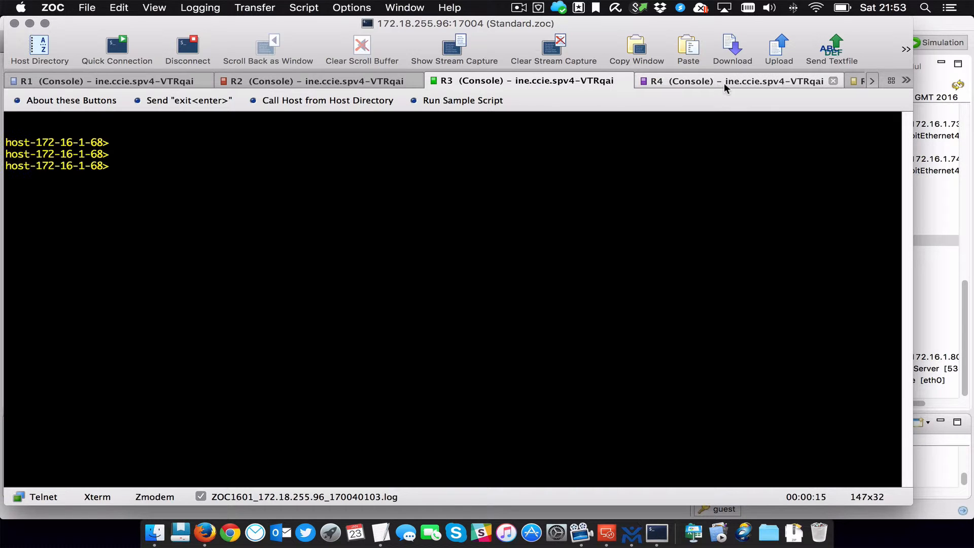
{"action": "left_click", "coordinate": [733, 81]}
{"action": "key", "text": "Return"}
{"action": "key", "text": "Return"}
{"action": "key", "text": "Return"}
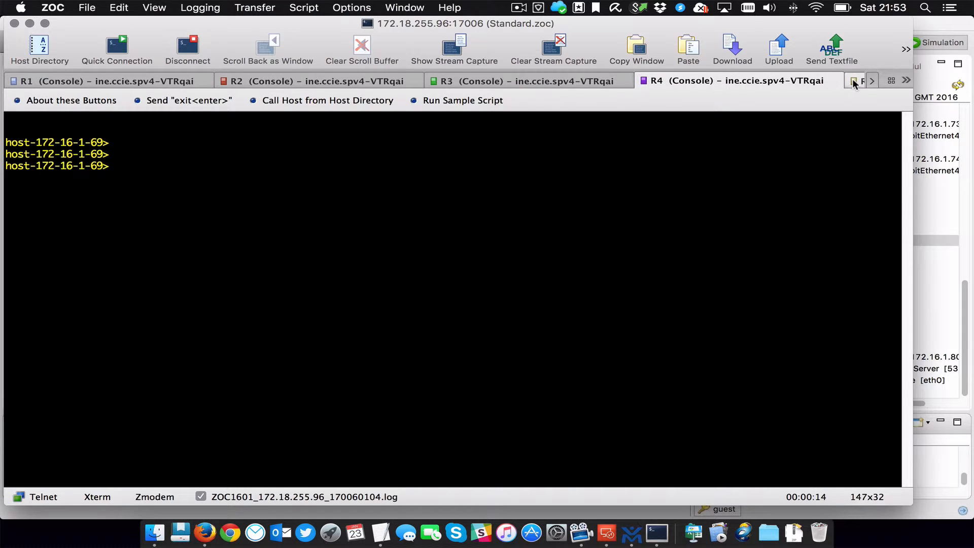
Wake the R5 console session and examine the IP address embedded in its hostname prompt.
{"action": "left_click", "coordinate": [854, 82]}
{"action": "key", "text": "Return"}
{"action": "key", "text": "Return"}
{"action": "key", "text": "Return"}
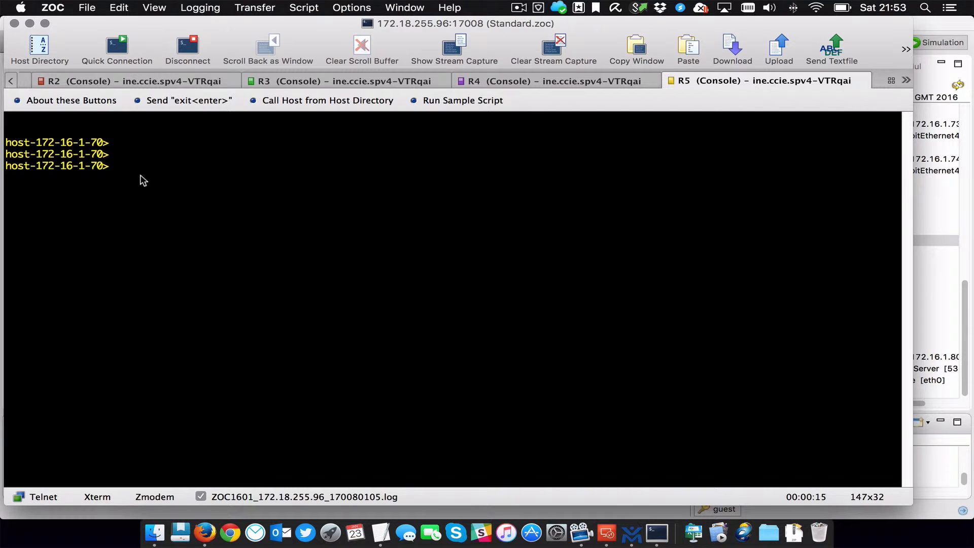
{"action": "mouse_move", "coordinate": [37, 166]}
{"action": "left_mouse_down"}
{"action": "mouse_move", "coordinate": [101, 167]}
{"action": "mouse_move", "coordinate": [38, 172]}
{"action": "left_mouse_up"}
{"action": "left_click", "coordinate": [100, 167]}
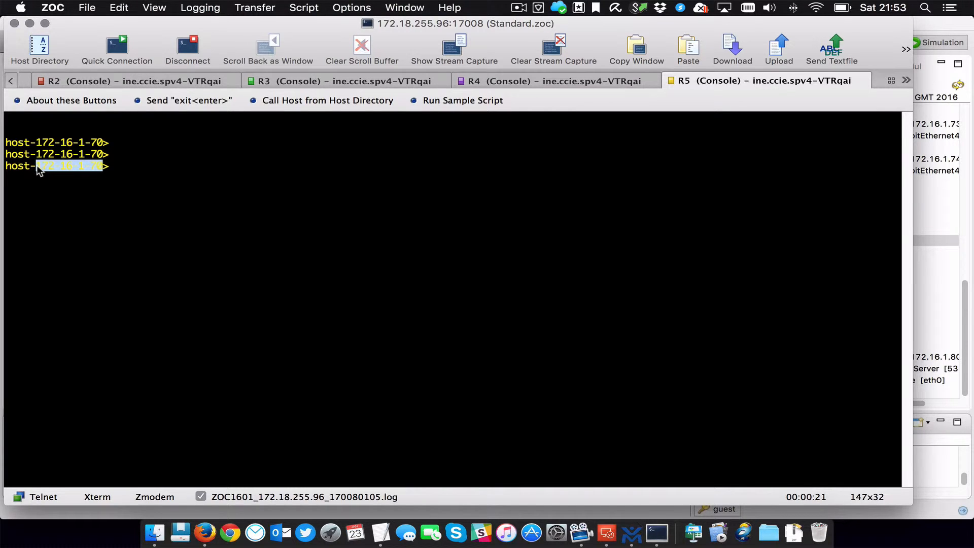
{"action": "left_click", "coordinate": [169, 195]}
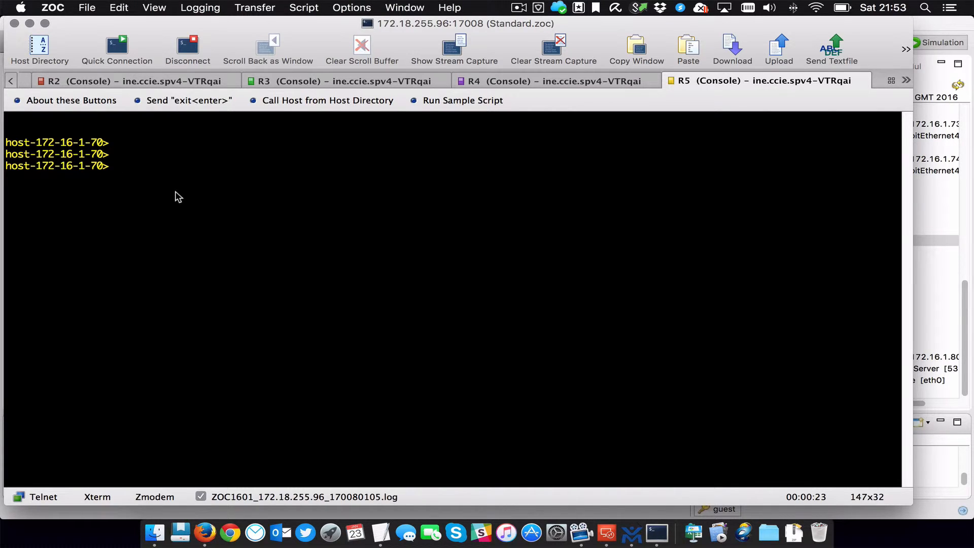
Enter privileged mode on R5 and filter its running configuration with "sh run | inc 172".
{"action": "type", "text": "en"}
{"action": "key", "text": "Return"}
{"action": "type", "text": "sh "}
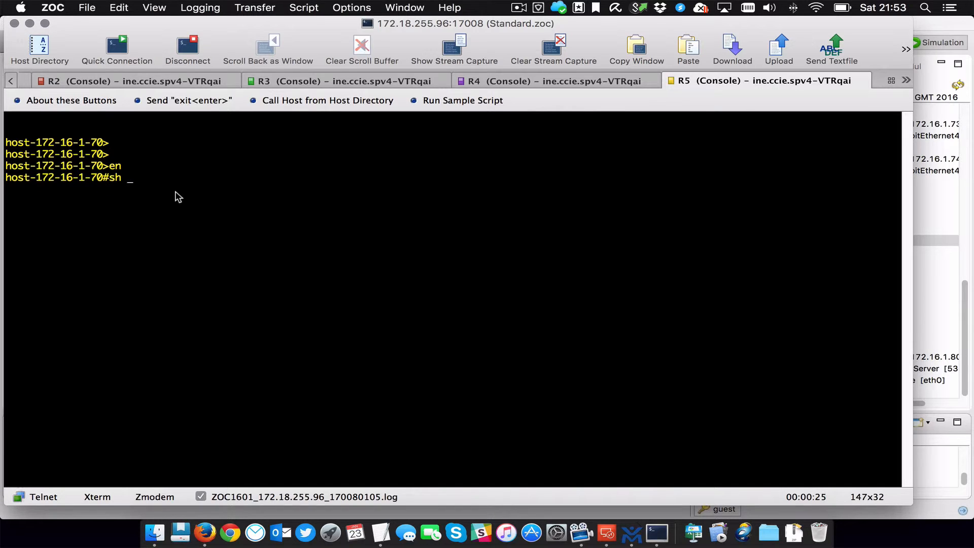
{"action": "type", "text": "run | inc 172"}
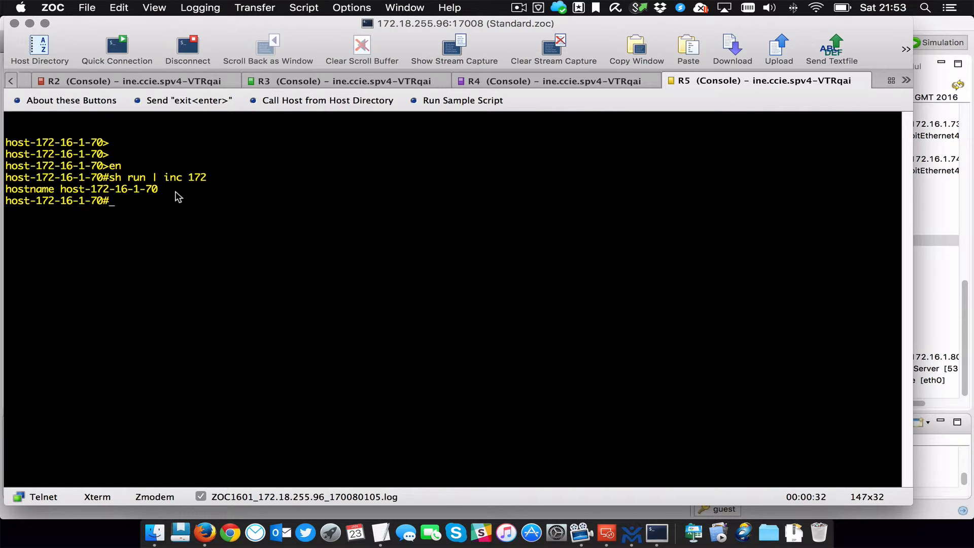
List R5's interfaces with "sh ip int br" and examine the GigabitEthernet4 address and status.
{"action": "type", "text": "sh ip int br"}
{"action": "key", "text": "Return"}
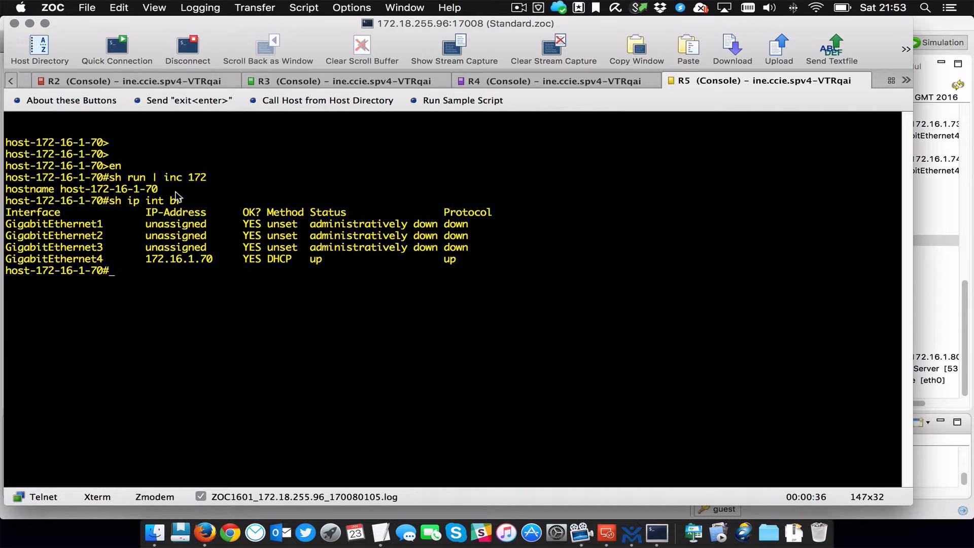
{"action": "left_click_drag", "start_coordinate": [165, 268], "coordinate": [411, 260]}
{"action": "left_click_drag", "start_coordinate": [412, 260], "coordinate": [386, 262]}
{"action": "left_click_drag", "start_coordinate": [24, 260], "coordinate": [464, 260]}
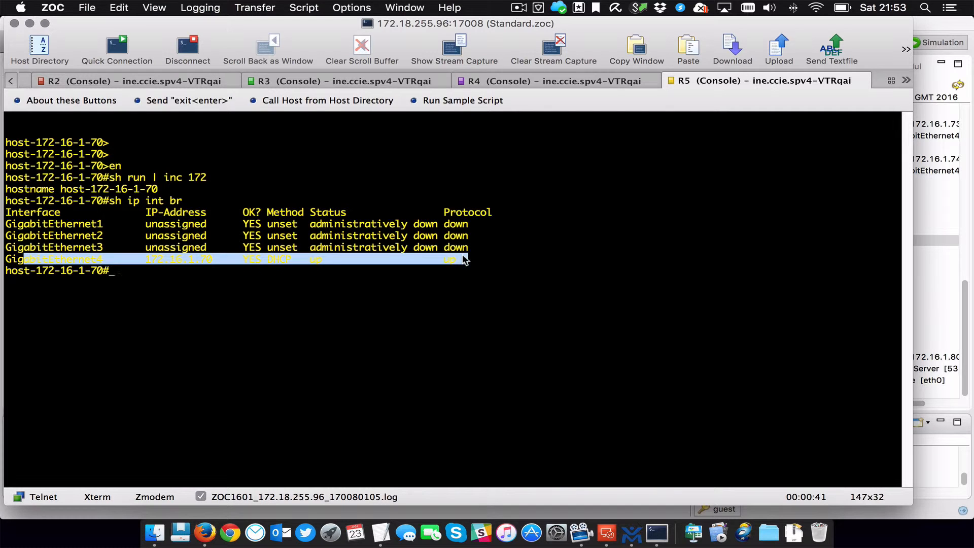
{"action": "left_click", "coordinate": [463, 260]}
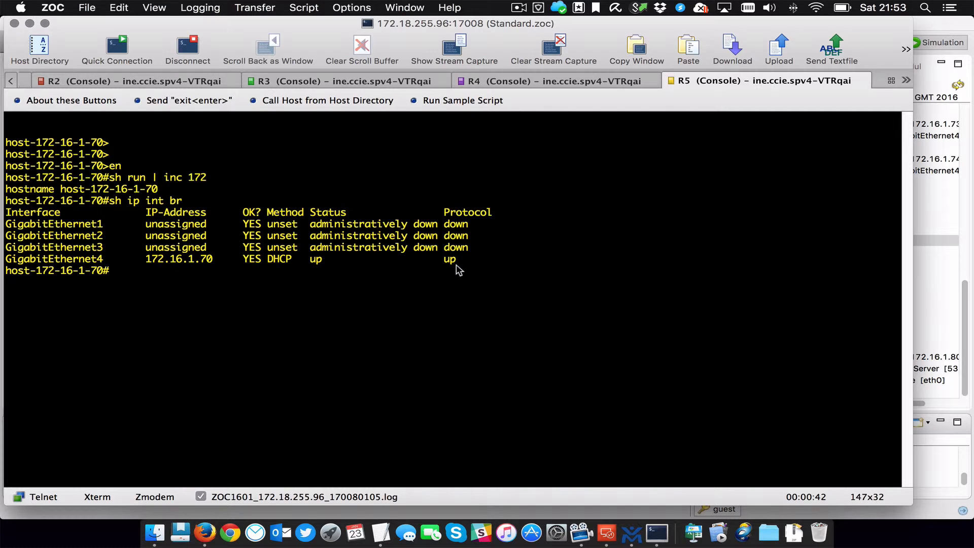
Review the routers' flat network connections on the VM Maestro topology and return to ZOC.
{"action": "left_click", "coordinate": [634, 528]}
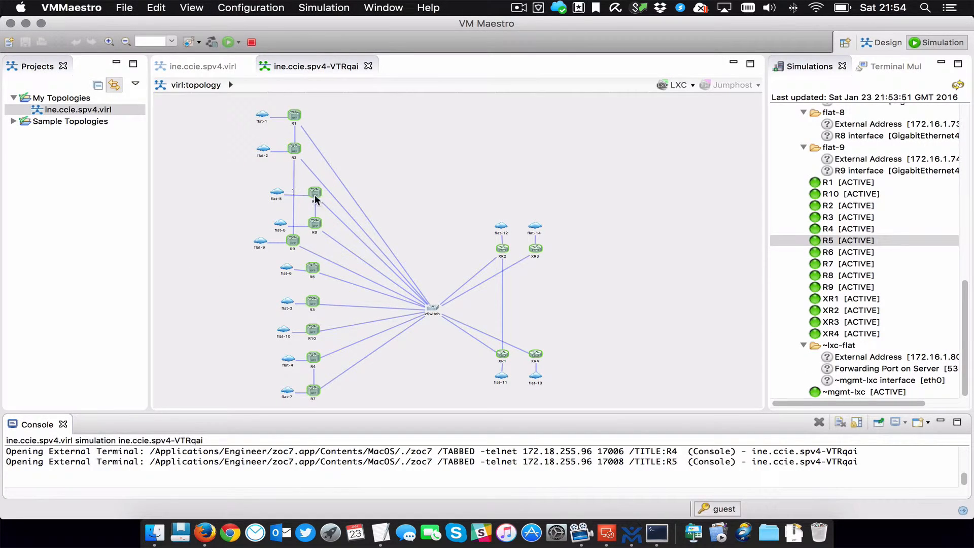
{"action": "left_click", "coordinate": [272, 118]}
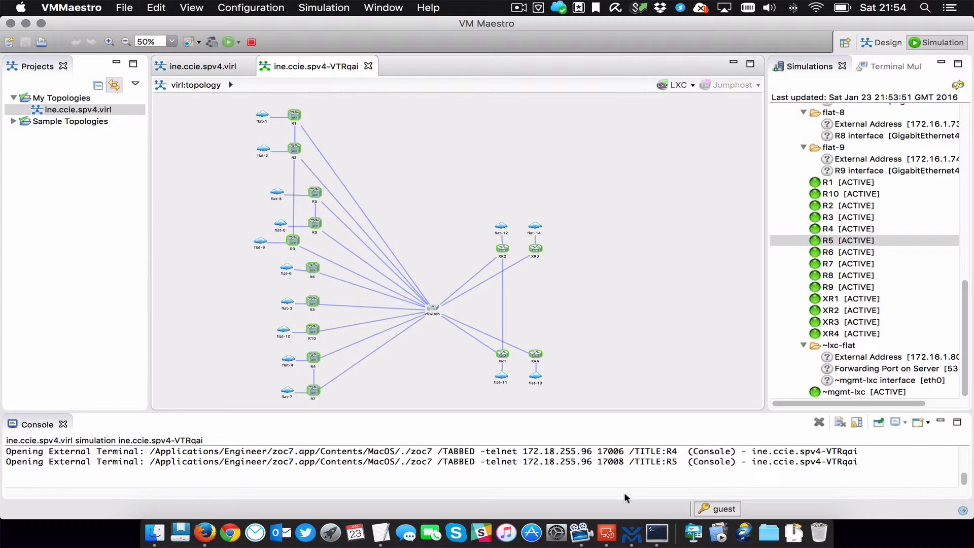
{"action": "left_click", "coordinate": [657, 532]}
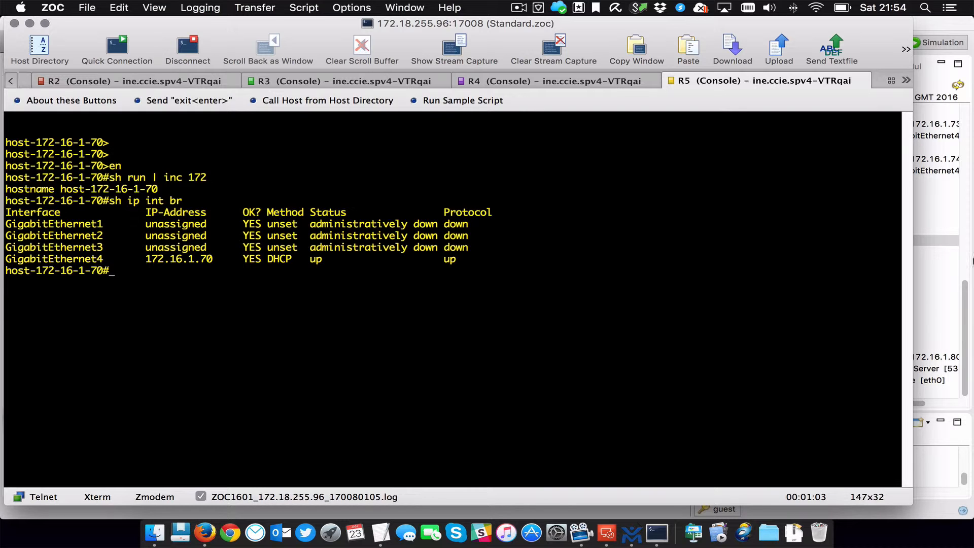
From VM Maestro, open a Telnet session to R6's console port, 172.18.255.96:17010, and check its tab alongside the others in ZOC.
{"action": "left_click", "coordinate": [946, 244]}
{"action": "right_click", "coordinate": [843, 253]}
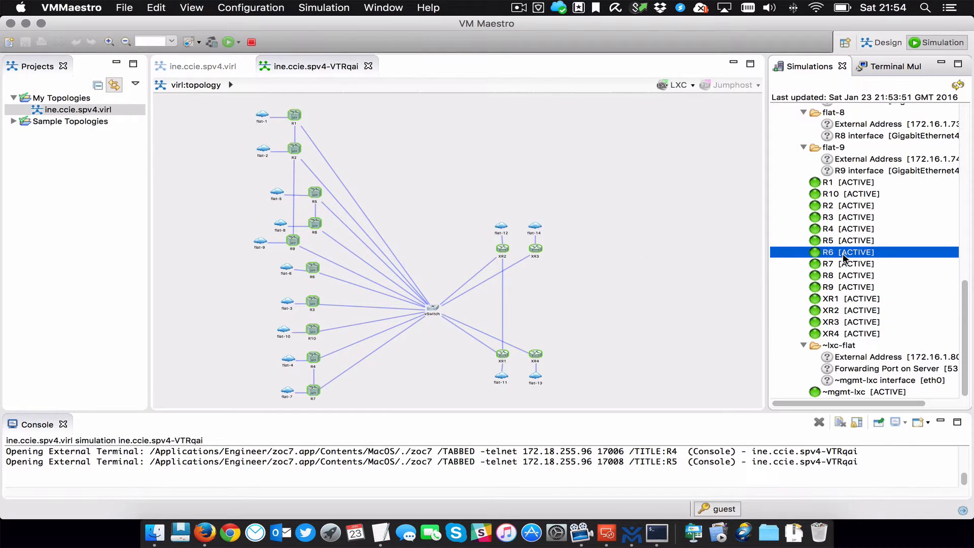
{"action": "mouse_move", "coordinate": [842, 259]}
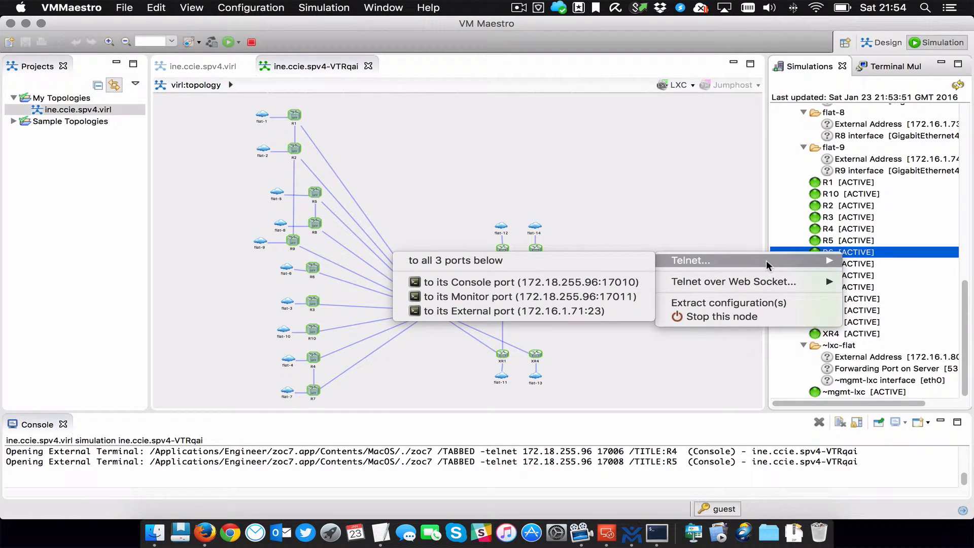
{"action": "left_click", "coordinate": [533, 293]}
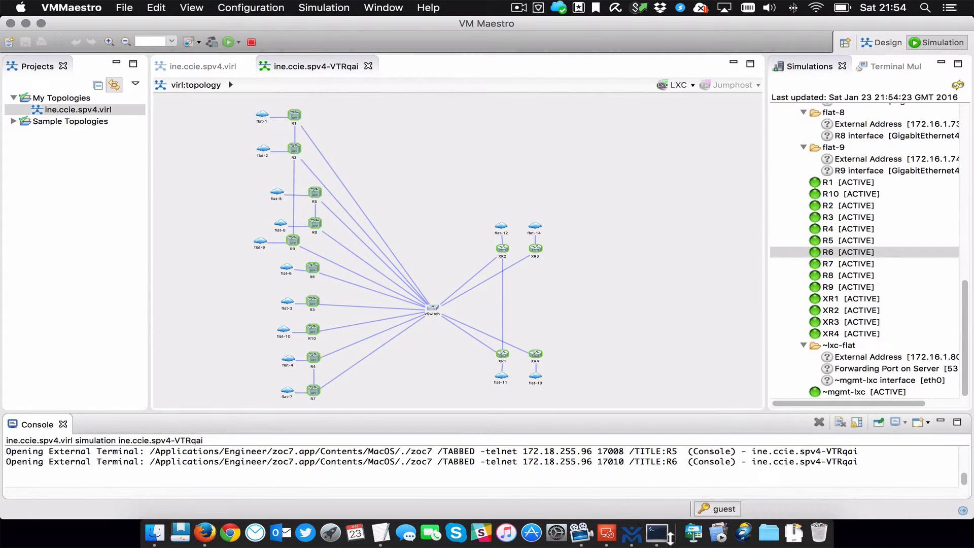
{"action": "left_click", "coordinate": [657, 533]}
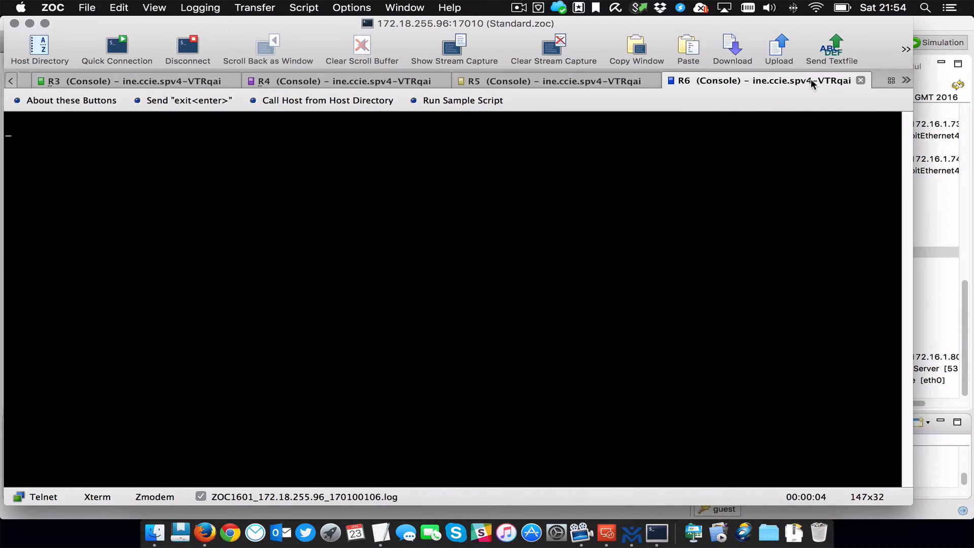
{"action": "left_click", "coordinate": [12, 81]}
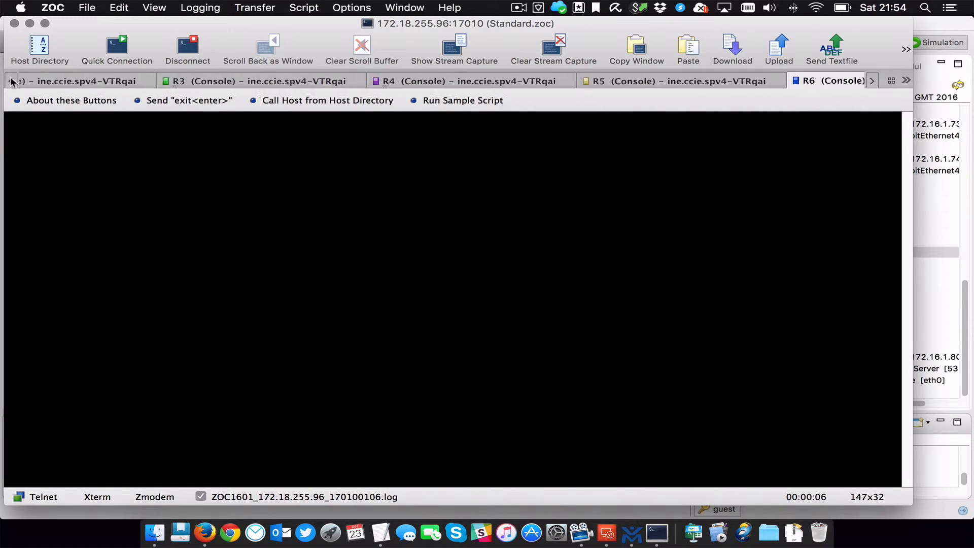
Examine the VIRL.1.0.11 virtual machine's real-time CPU and memory charts in vSphere Client and return to VM Maestro.
{"action": "left_click", "coordinate": [536, 7]}
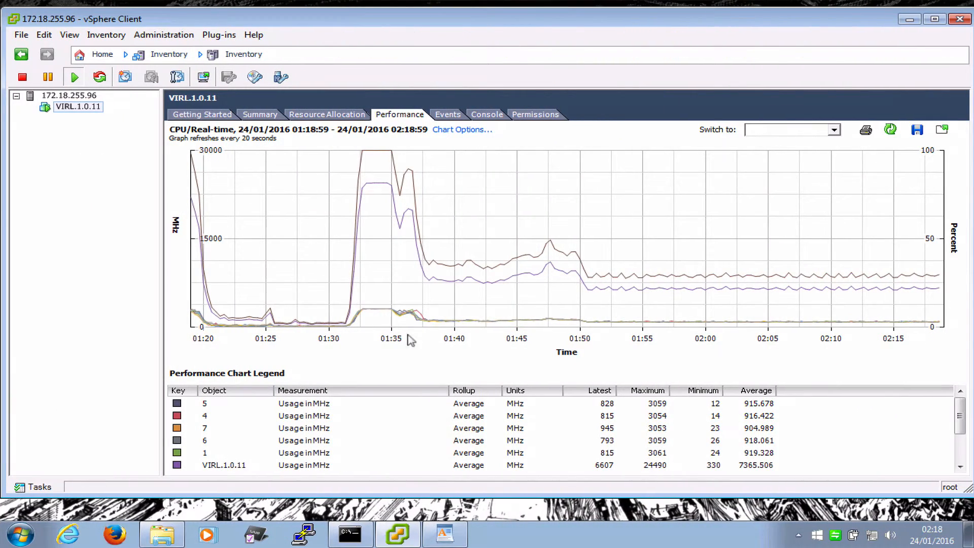
{"action": "mouse_move", "coordinate": [469, 304]}
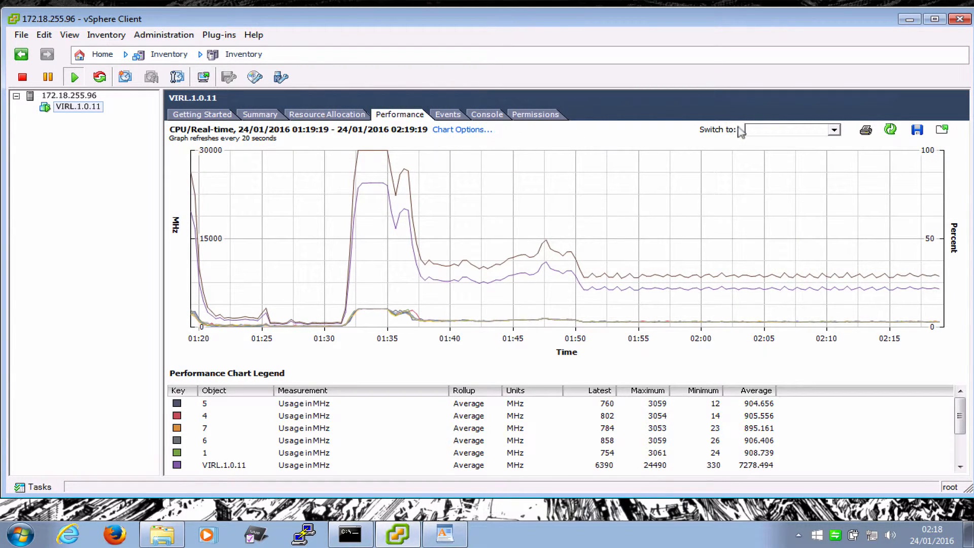
{"action": "left_click", "coordinate": [769, 130]}
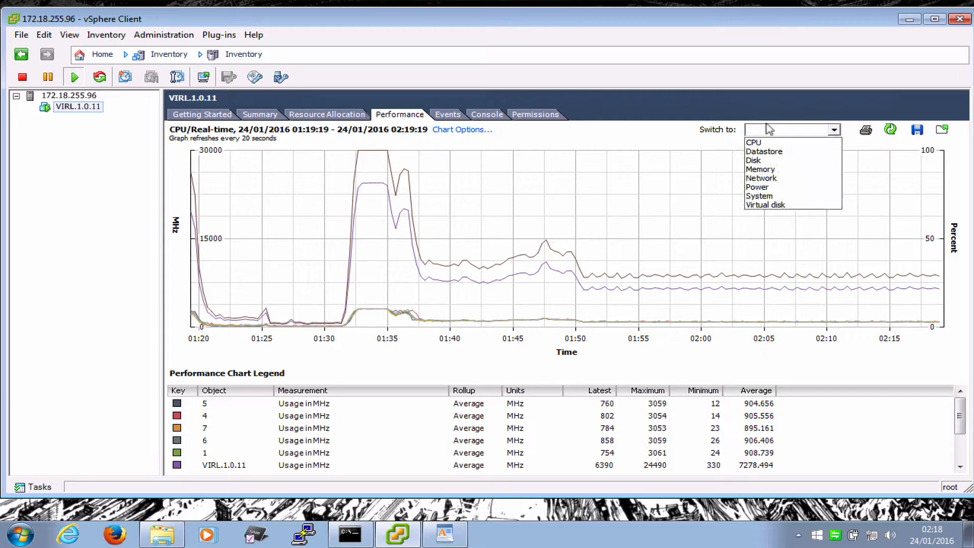
{"action": "left_click", "coordinate": [771, 168]}
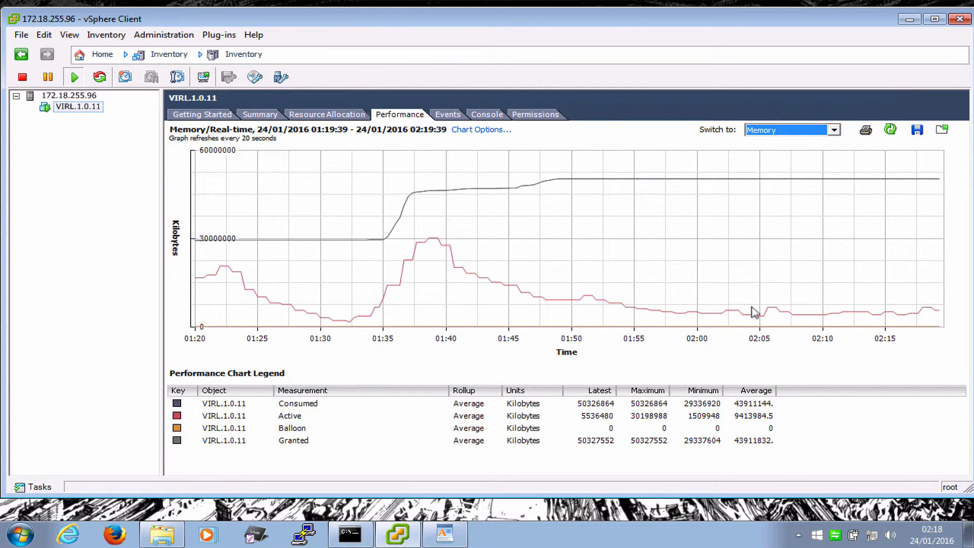
{"action": "mouse_move", "coordinate": [724, 208]}
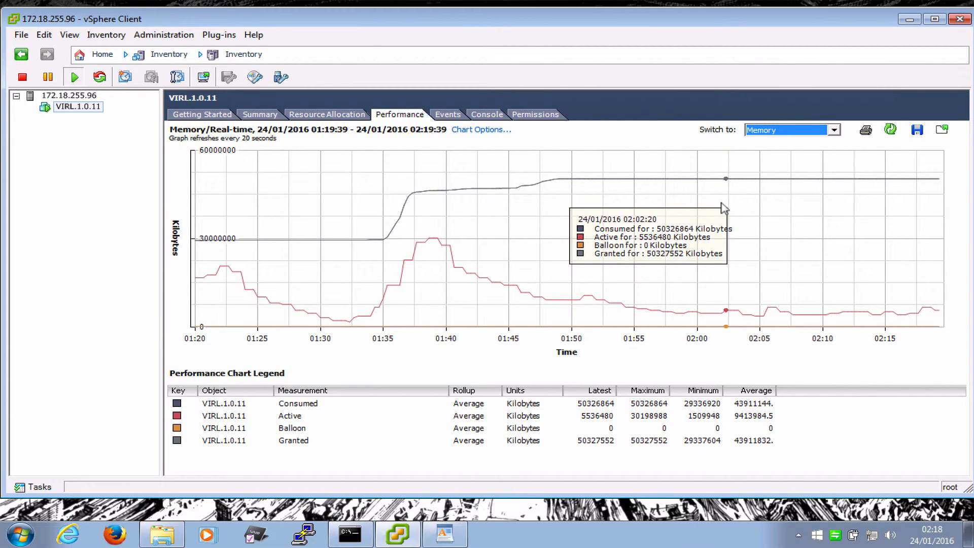
{"action": "key", "text": "ctrl+Left"}
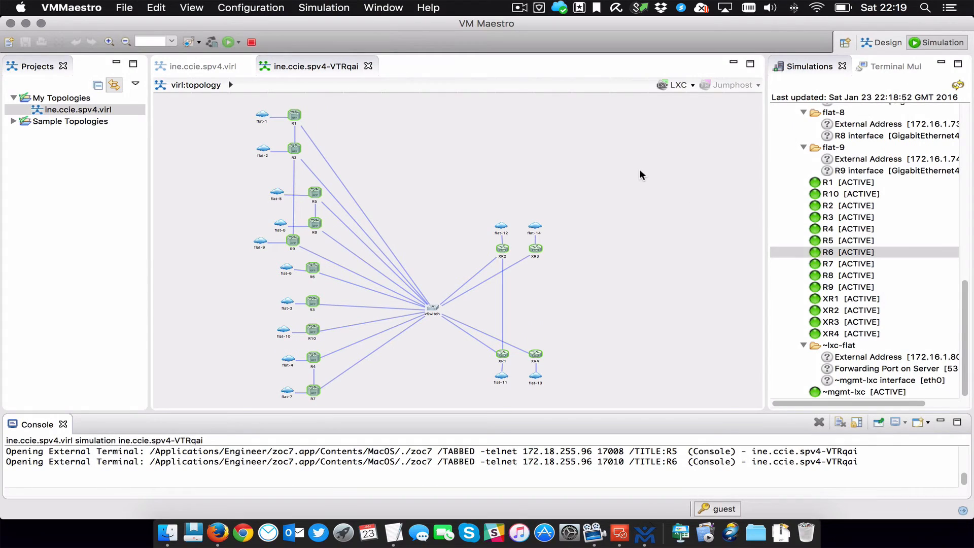